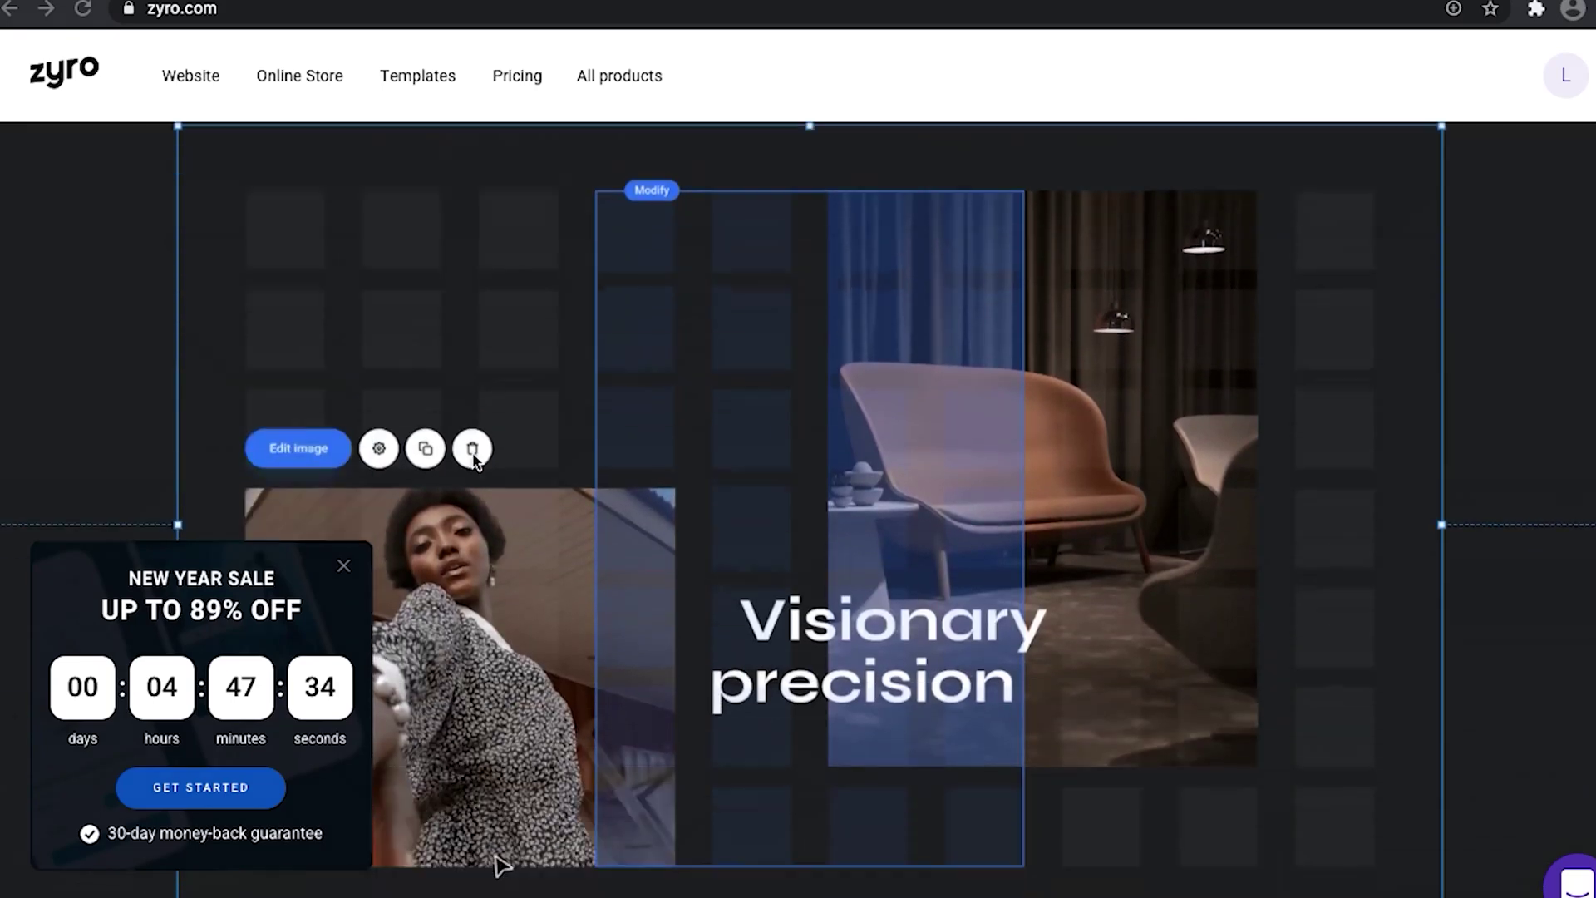
- Scroll the zyro.com homepage past the AI Writer section to 'Launching an online store?'
scroll(474, 460, down, 8)
scroll(474, 460, down, 3)
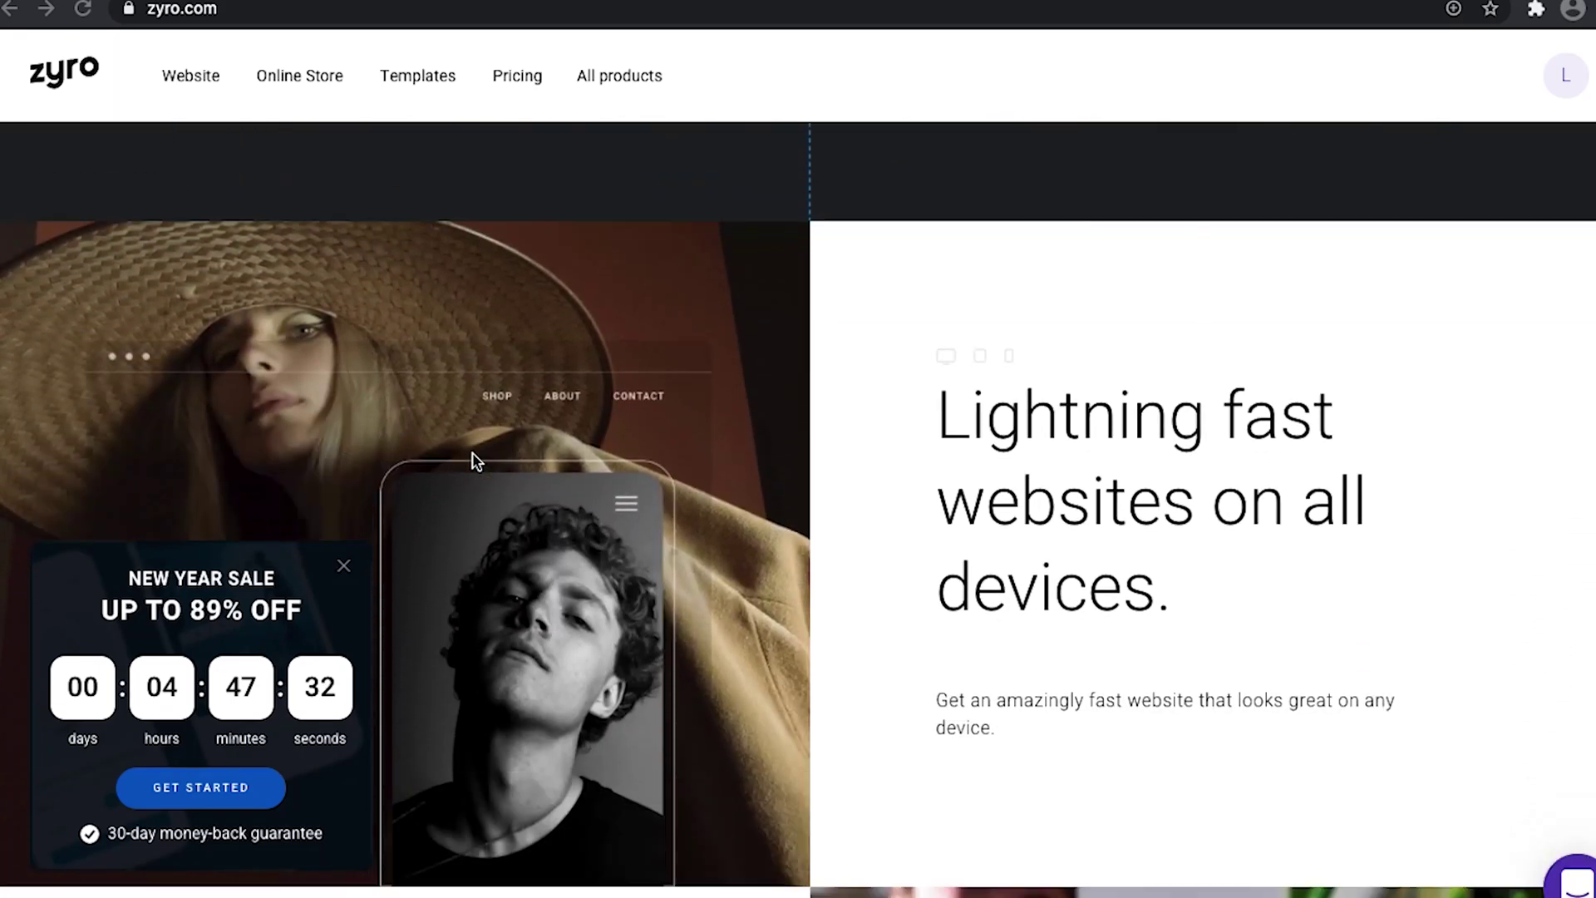
scroll(474, 460, down, 10)
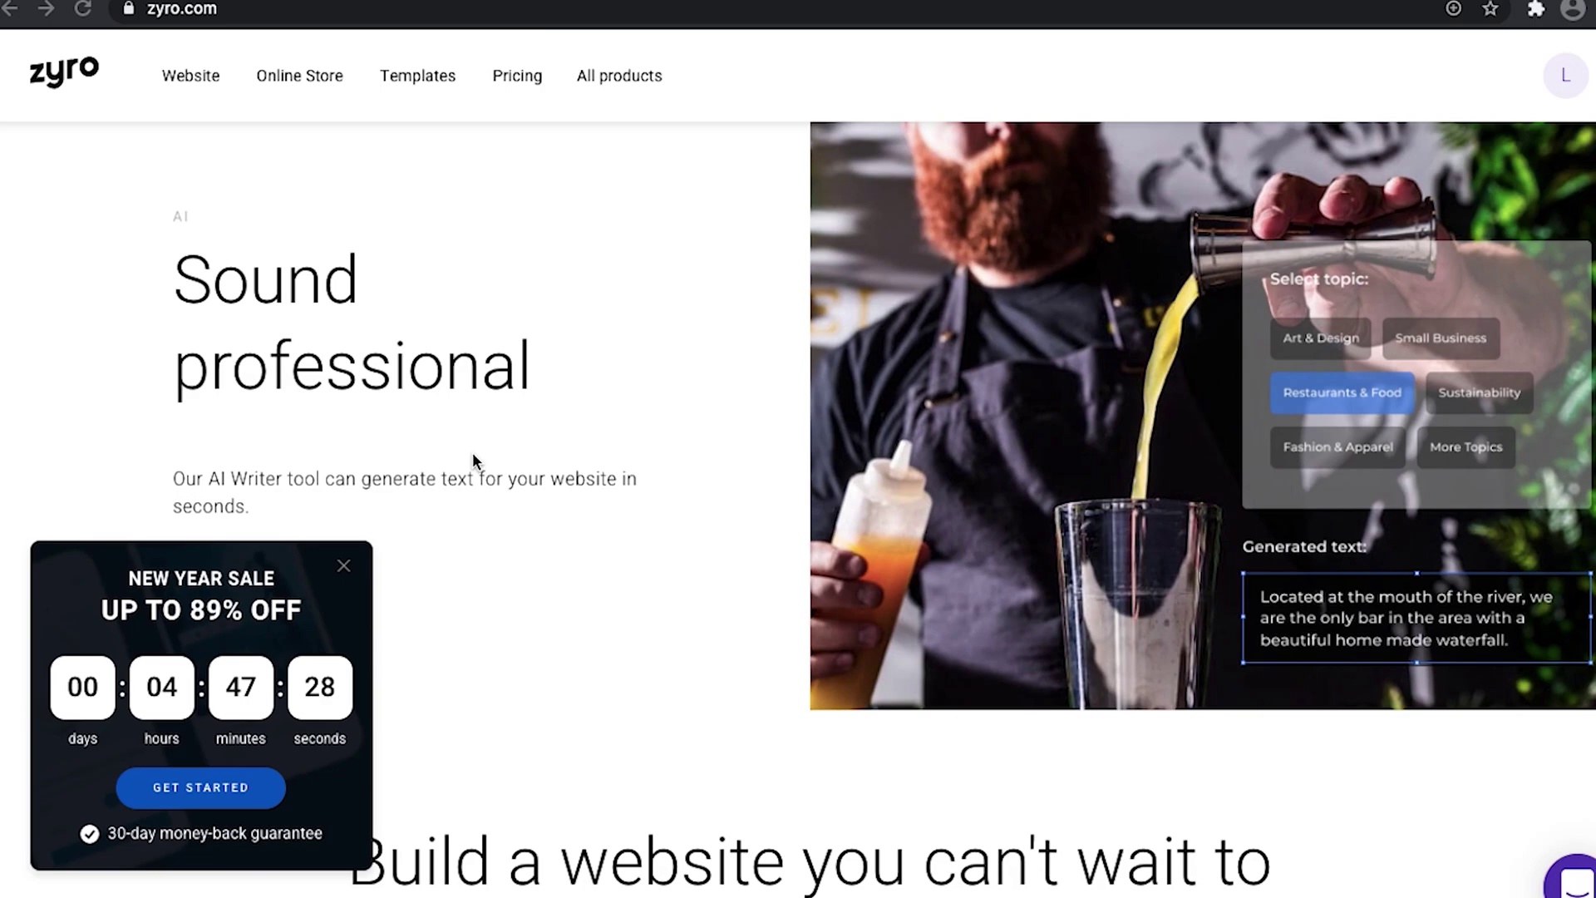
scroll(472, 461, down, 10)
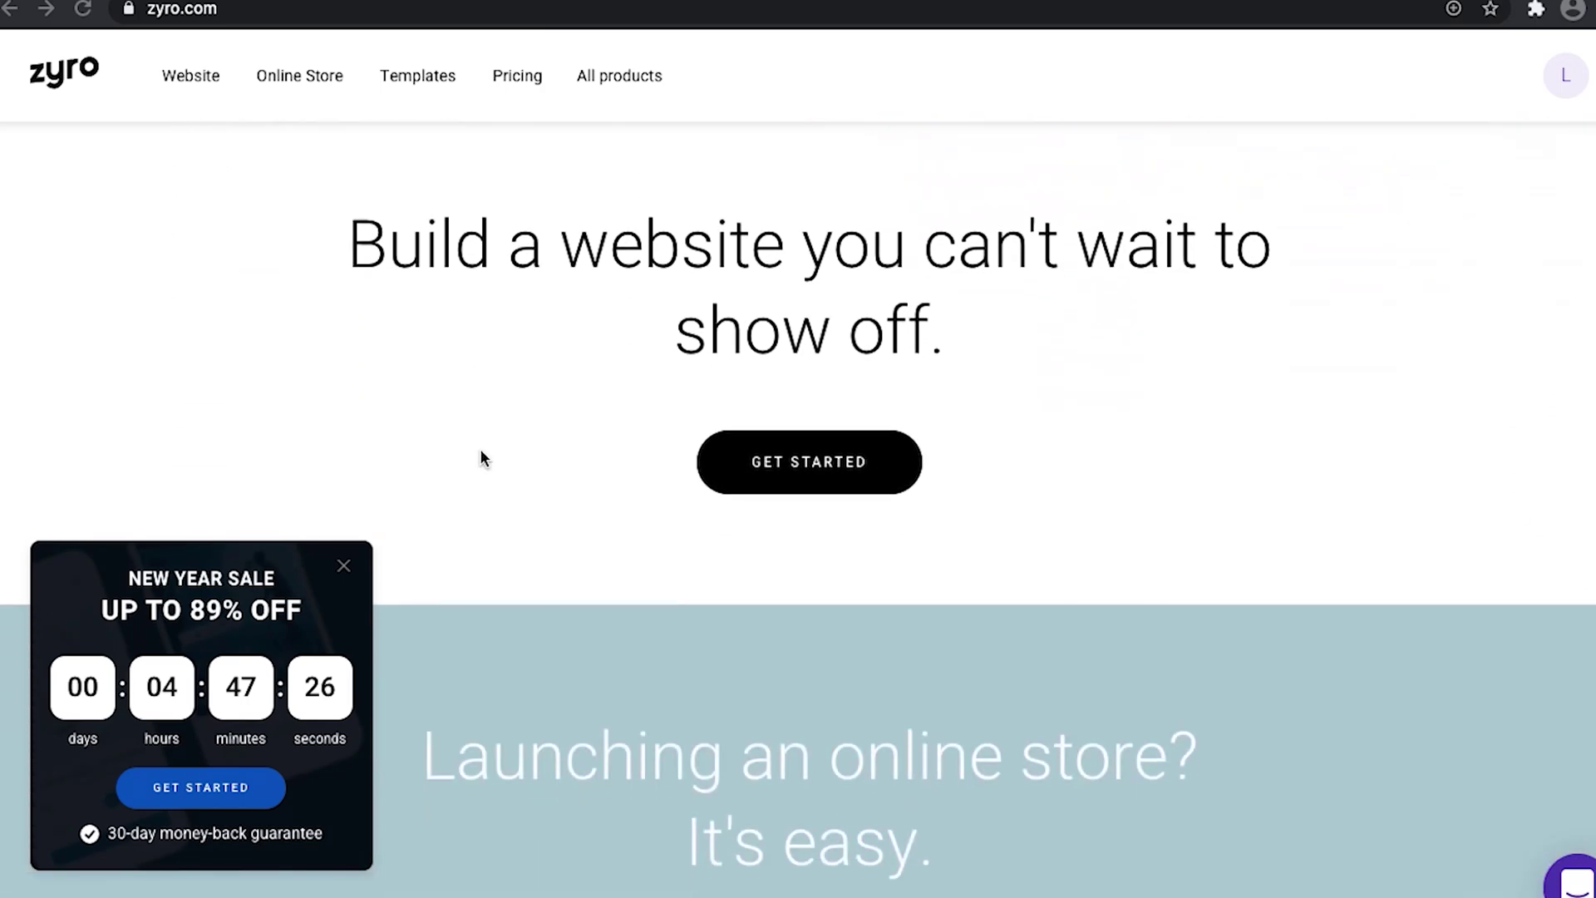
scroll(502, 459, down, 3)
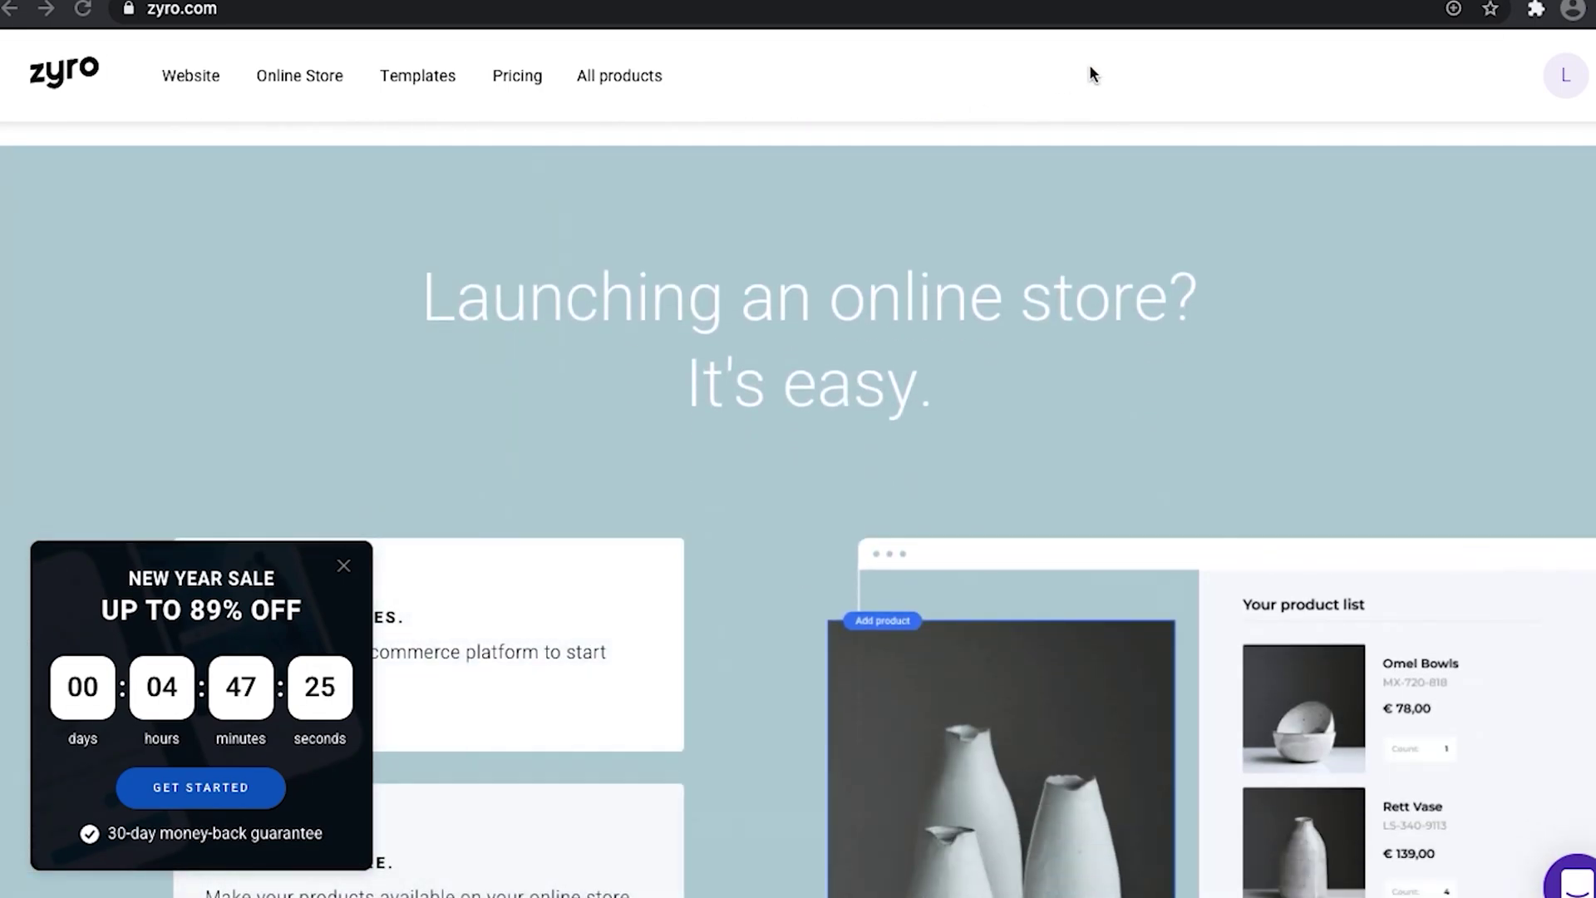
- Start a new website from the account menu and browse down the templates gallery
click(1568, 83)
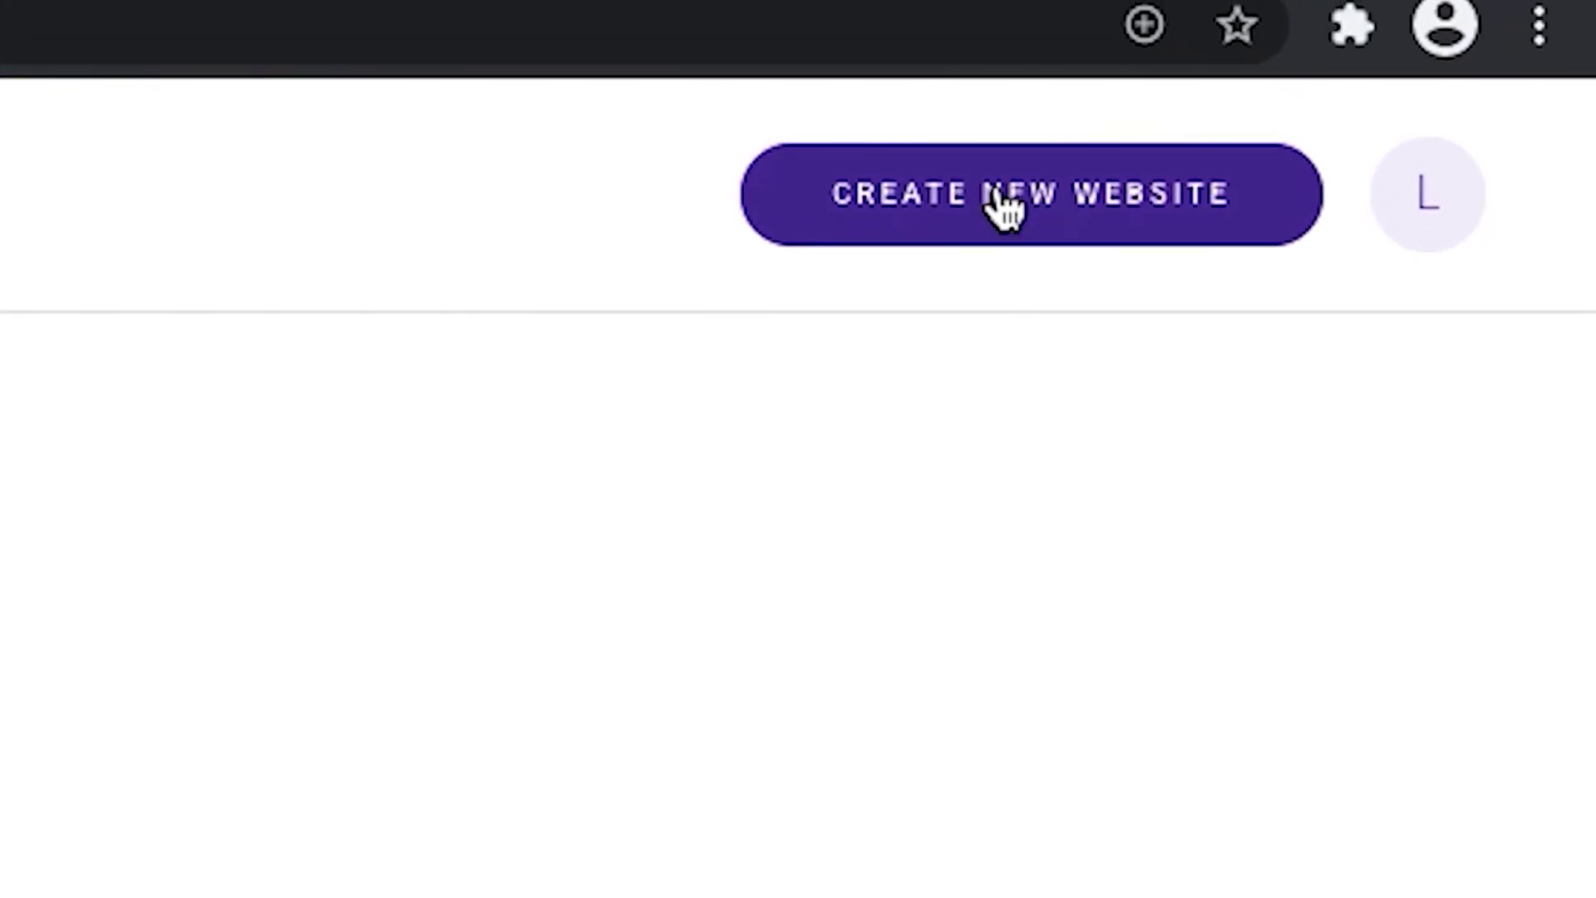
click(1002, 208)
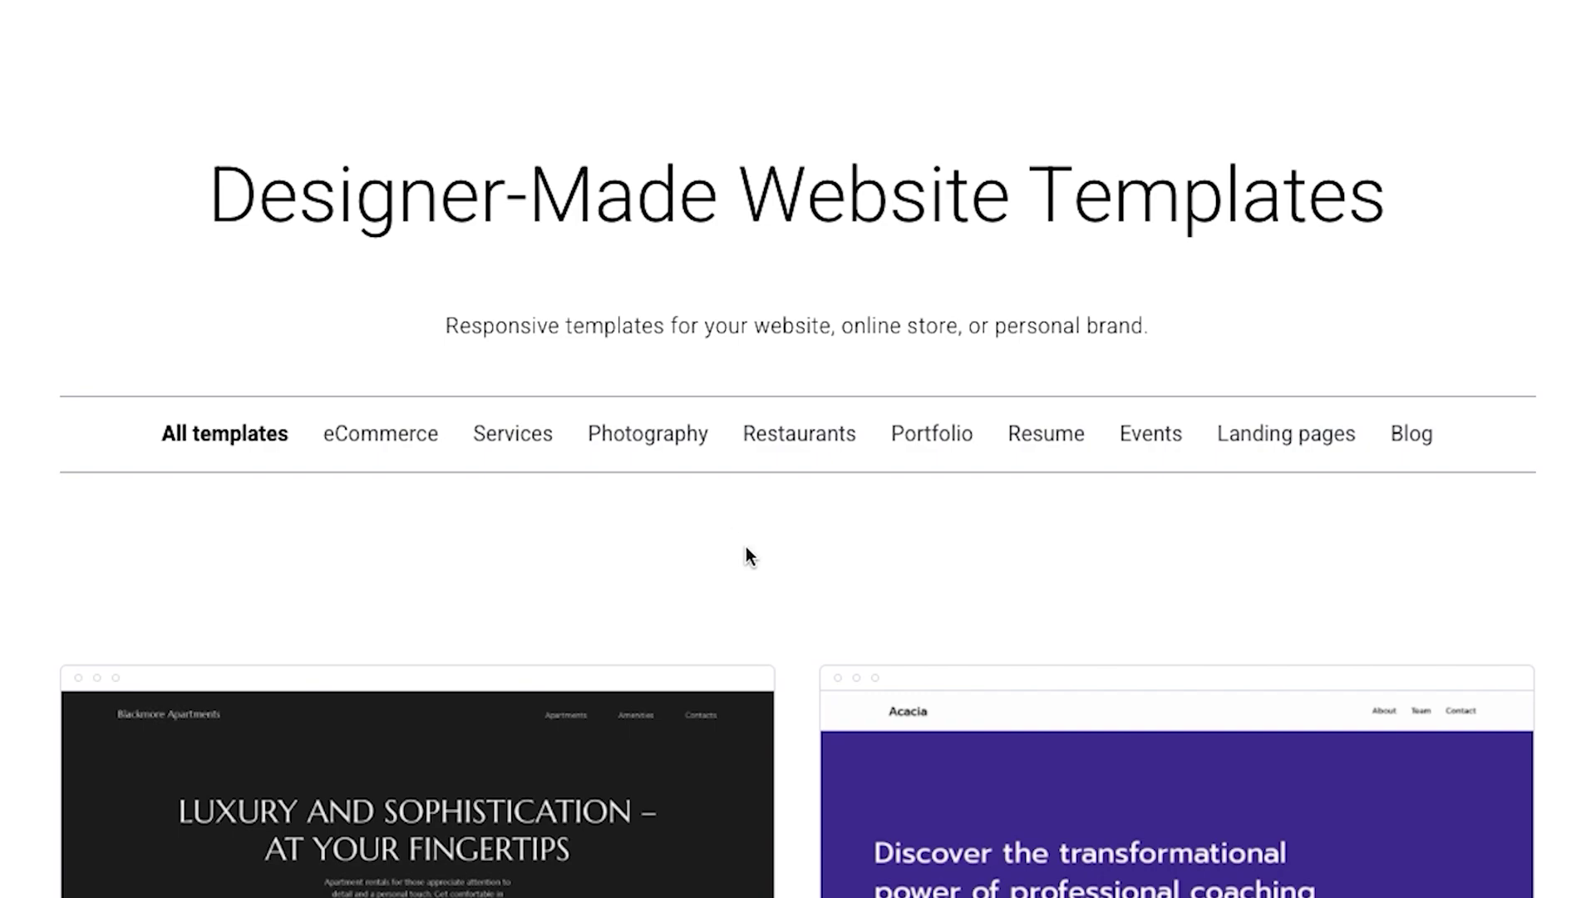
scroll(746, 546, down, 7)
scroll(746, 546, down, 11)
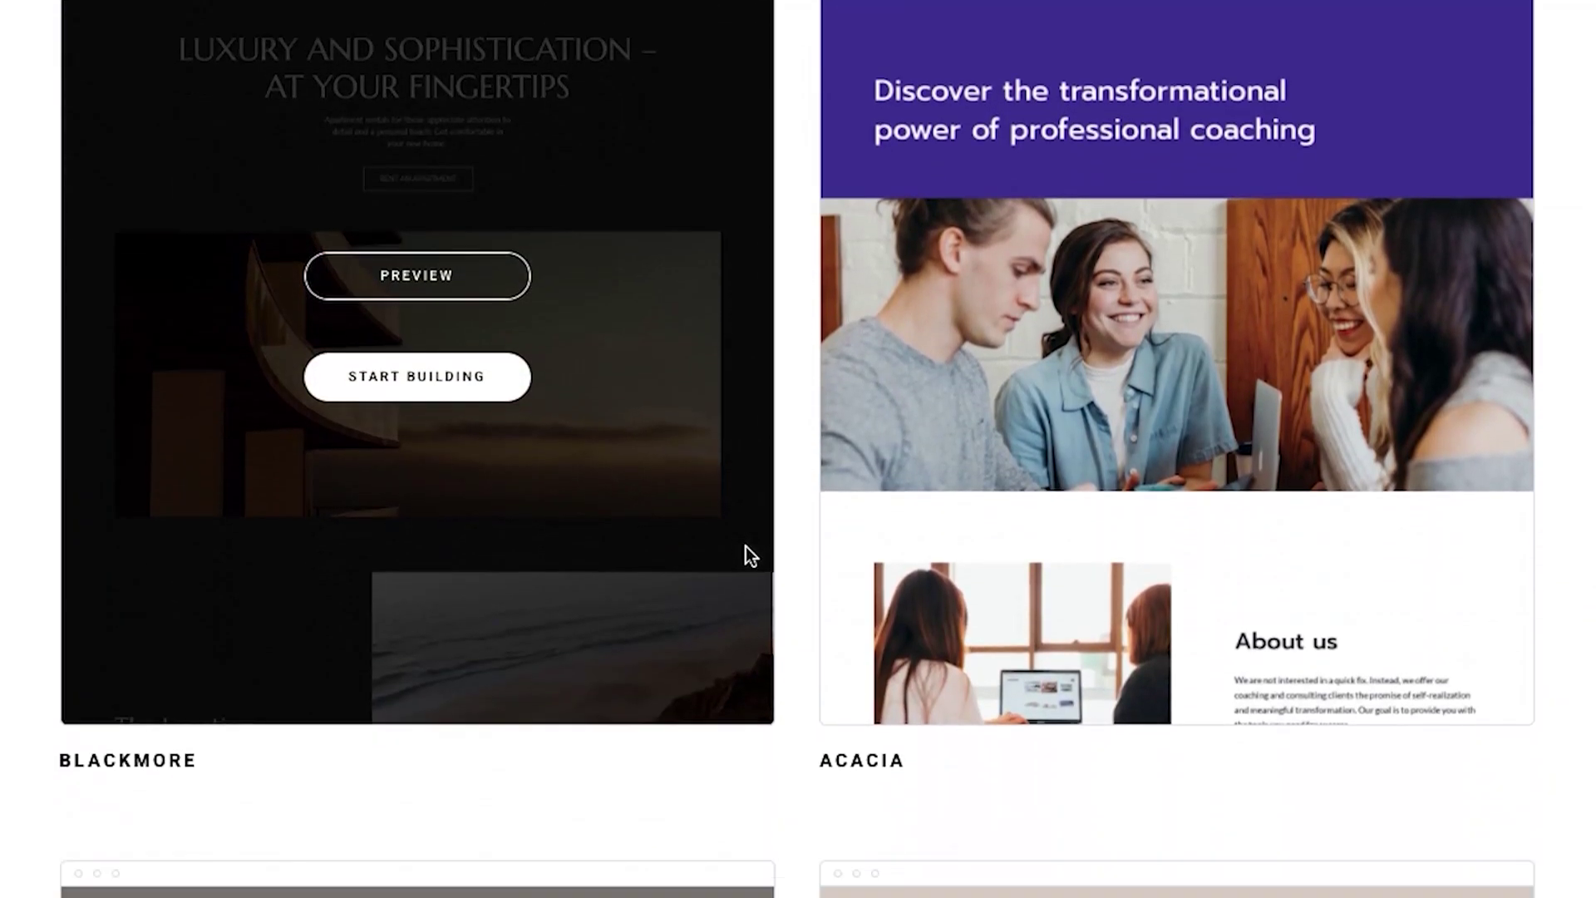
scroll(775, 610, down, 15)
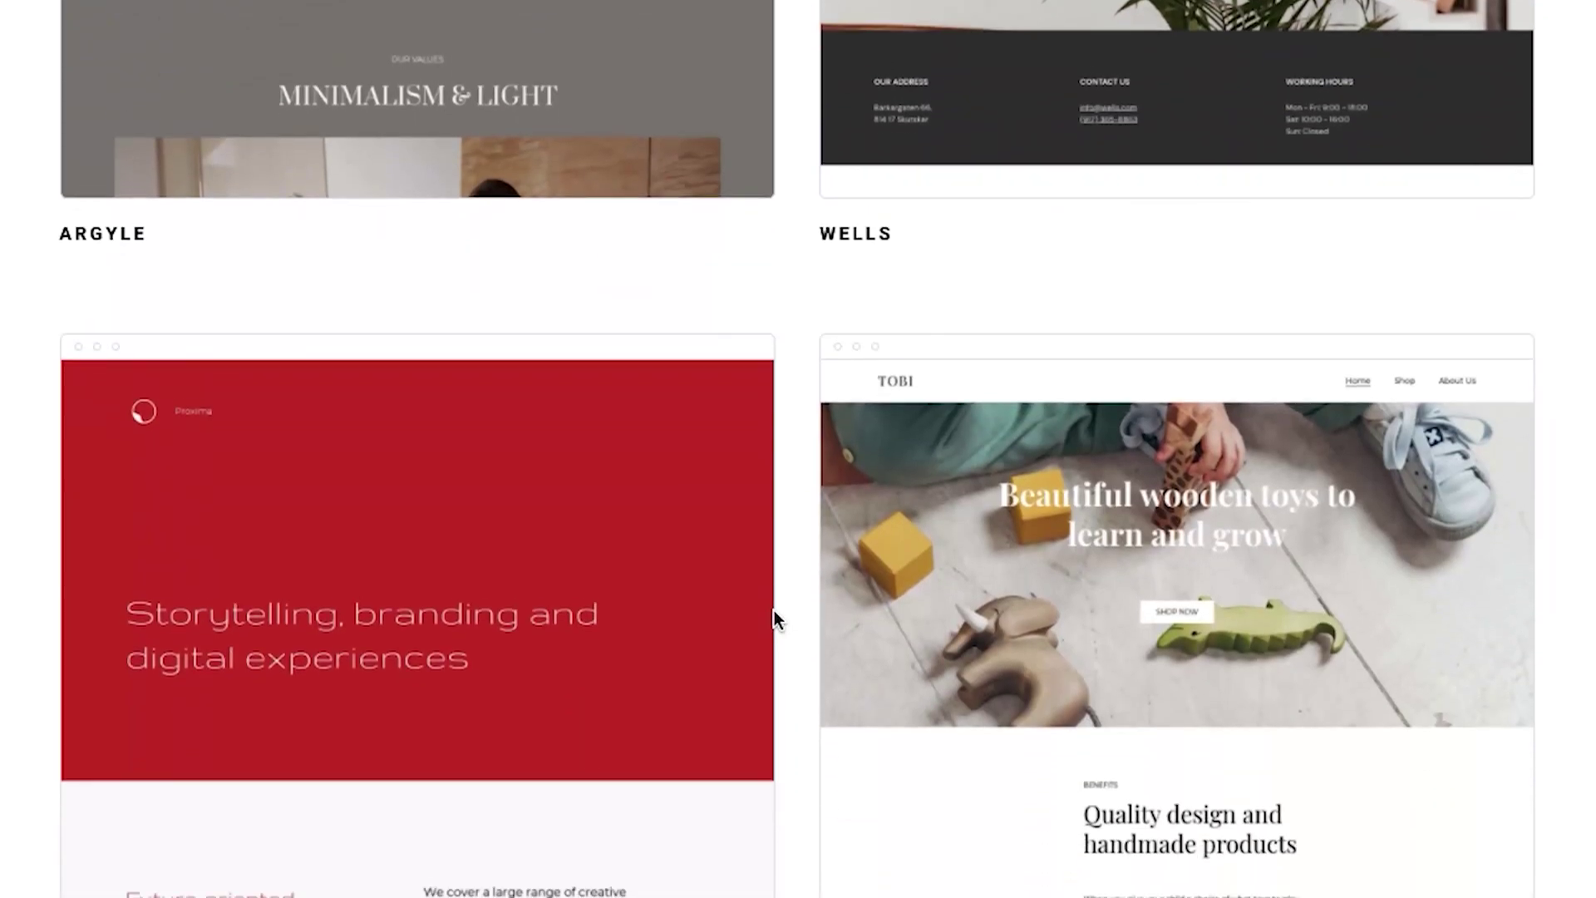
scroll(783, 632, down, 15)
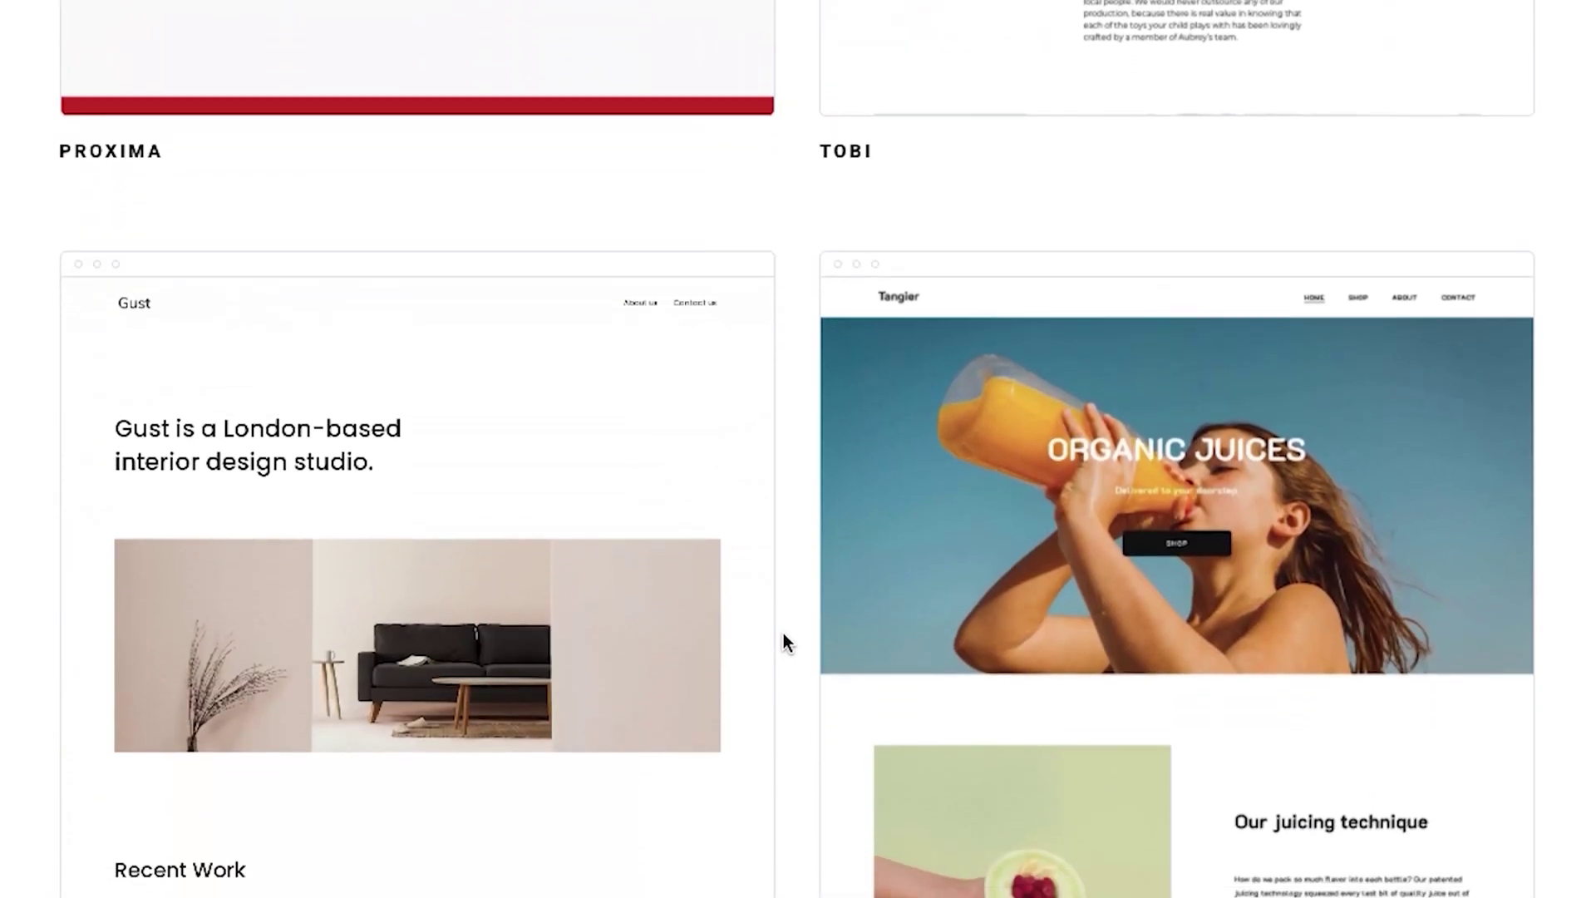
scroll(784, 632, down, 15)
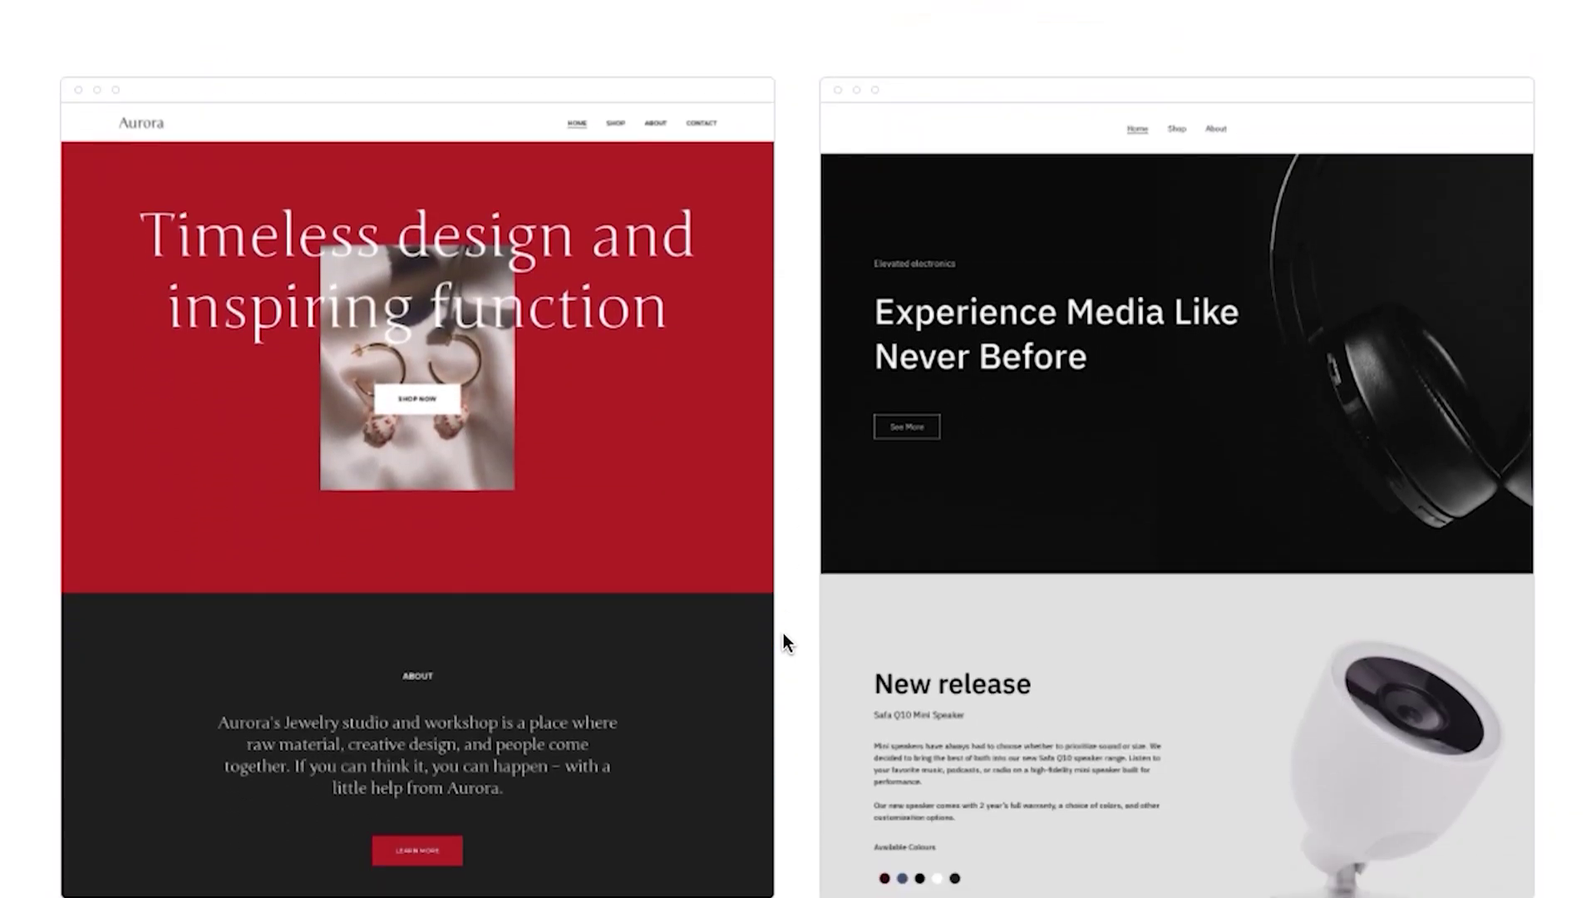
scroll(783, 631, down, 1)
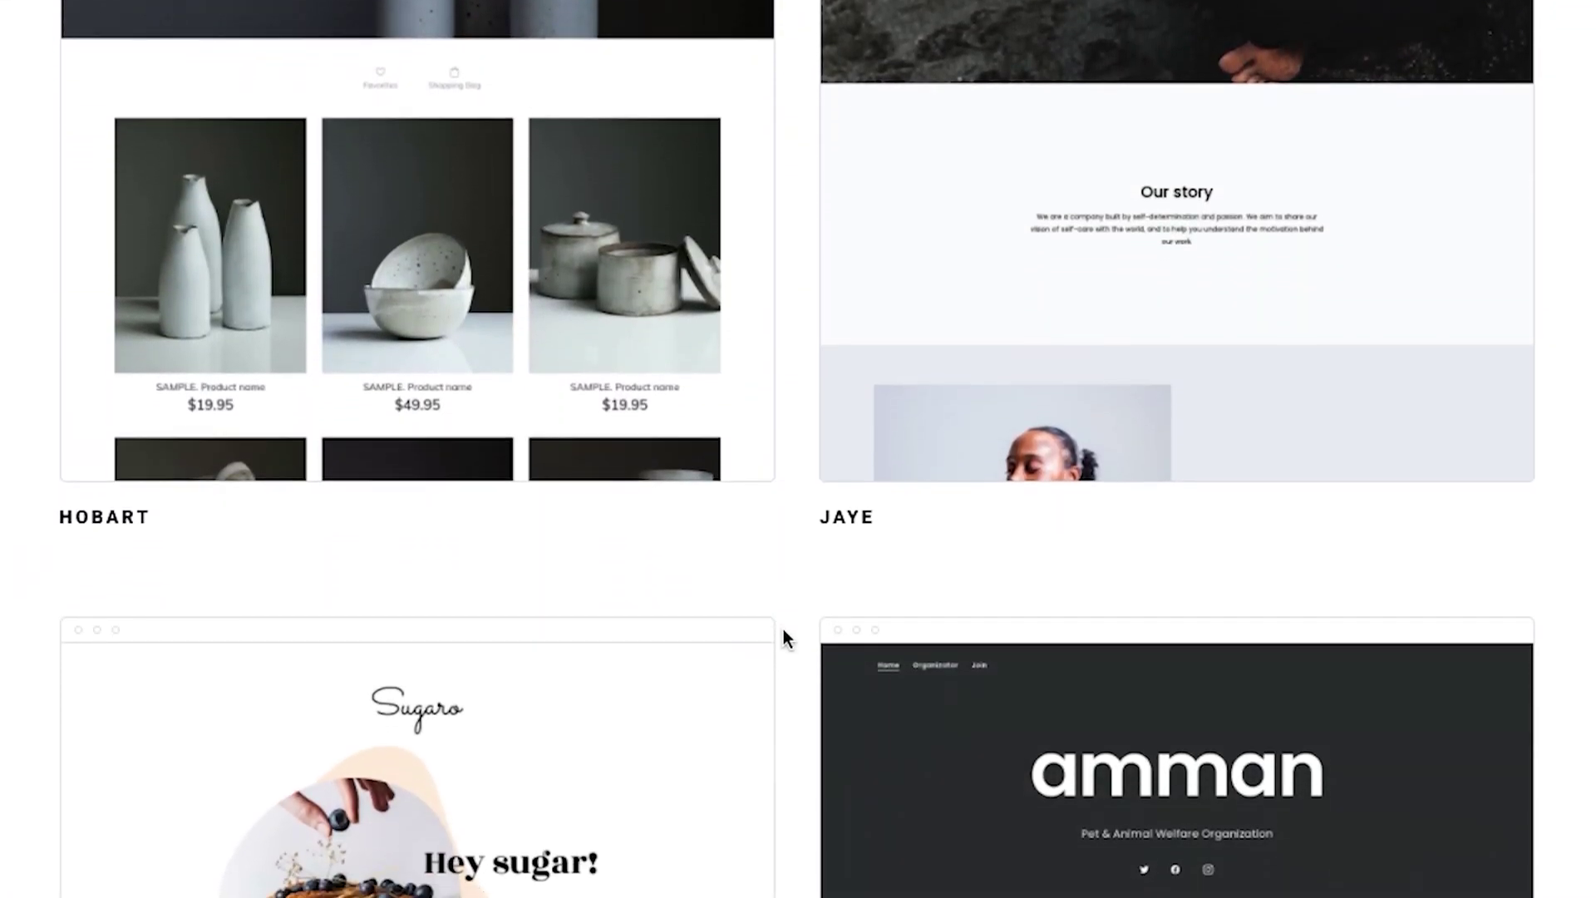
scroll(783, 629, down, 10)
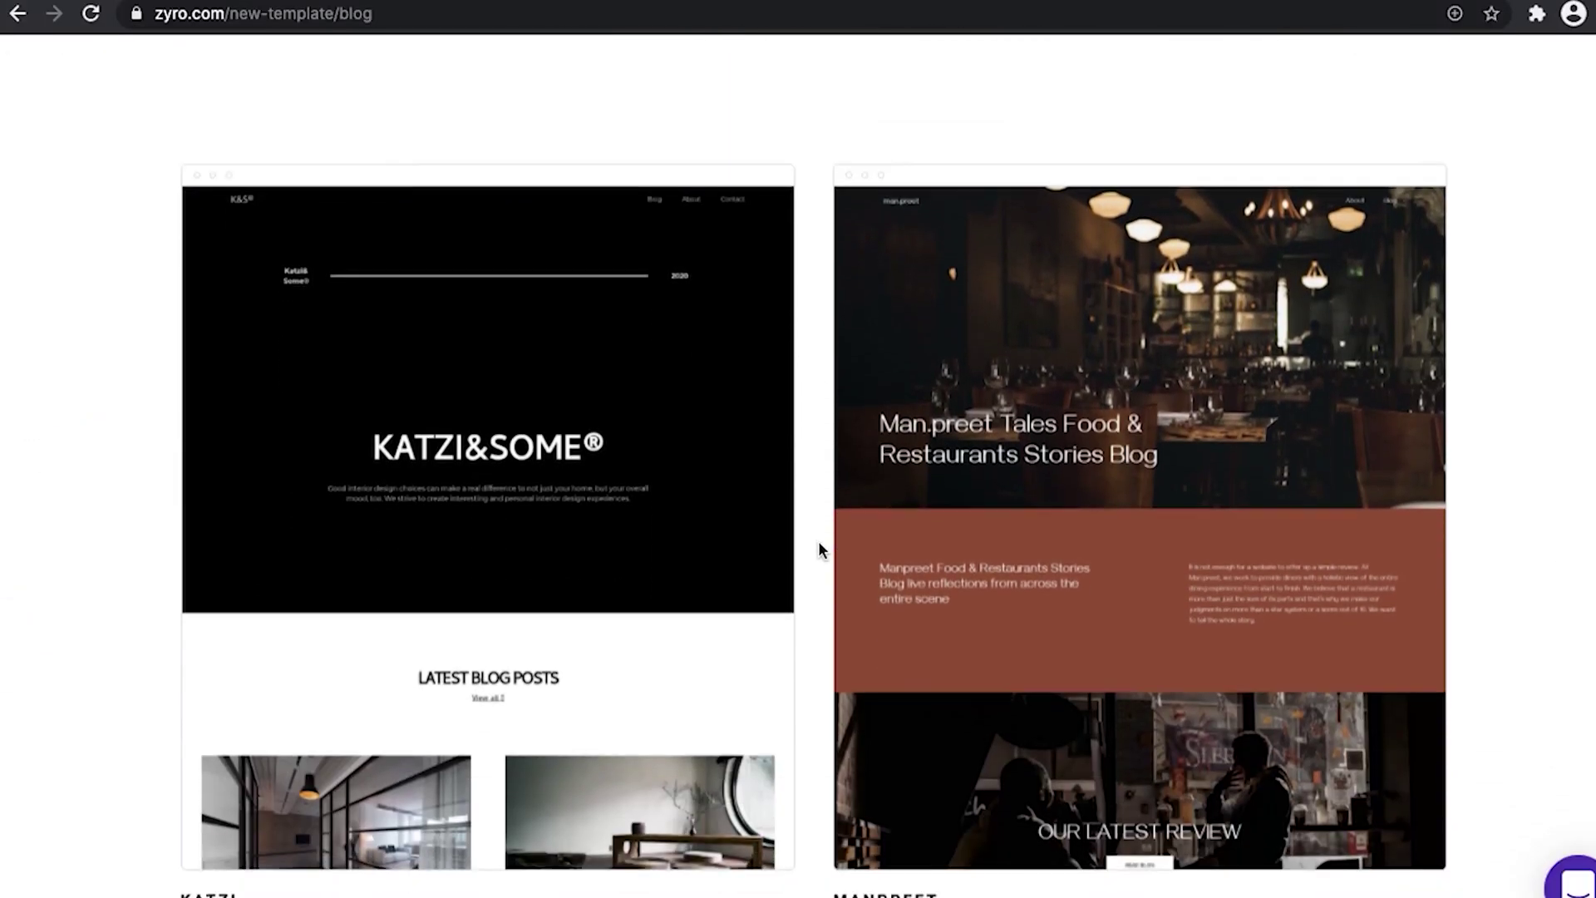
scroll(818, 545, down, 15)
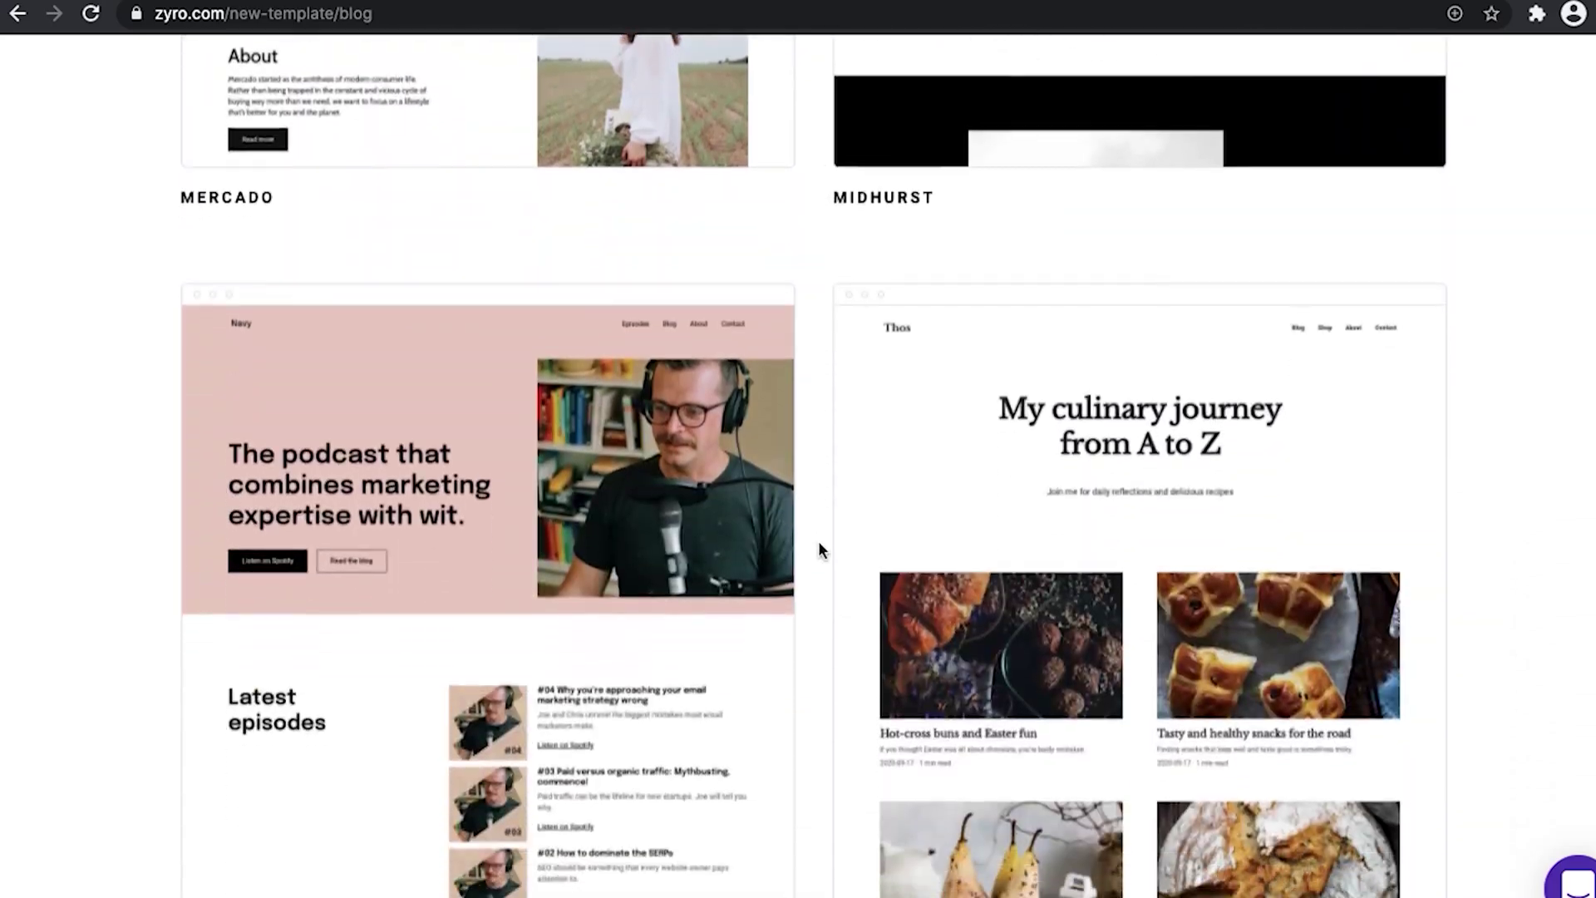
- Start building from the Navy podcast template and scroll through its hero and Latest episodes sections
mouse_move(481, 657)
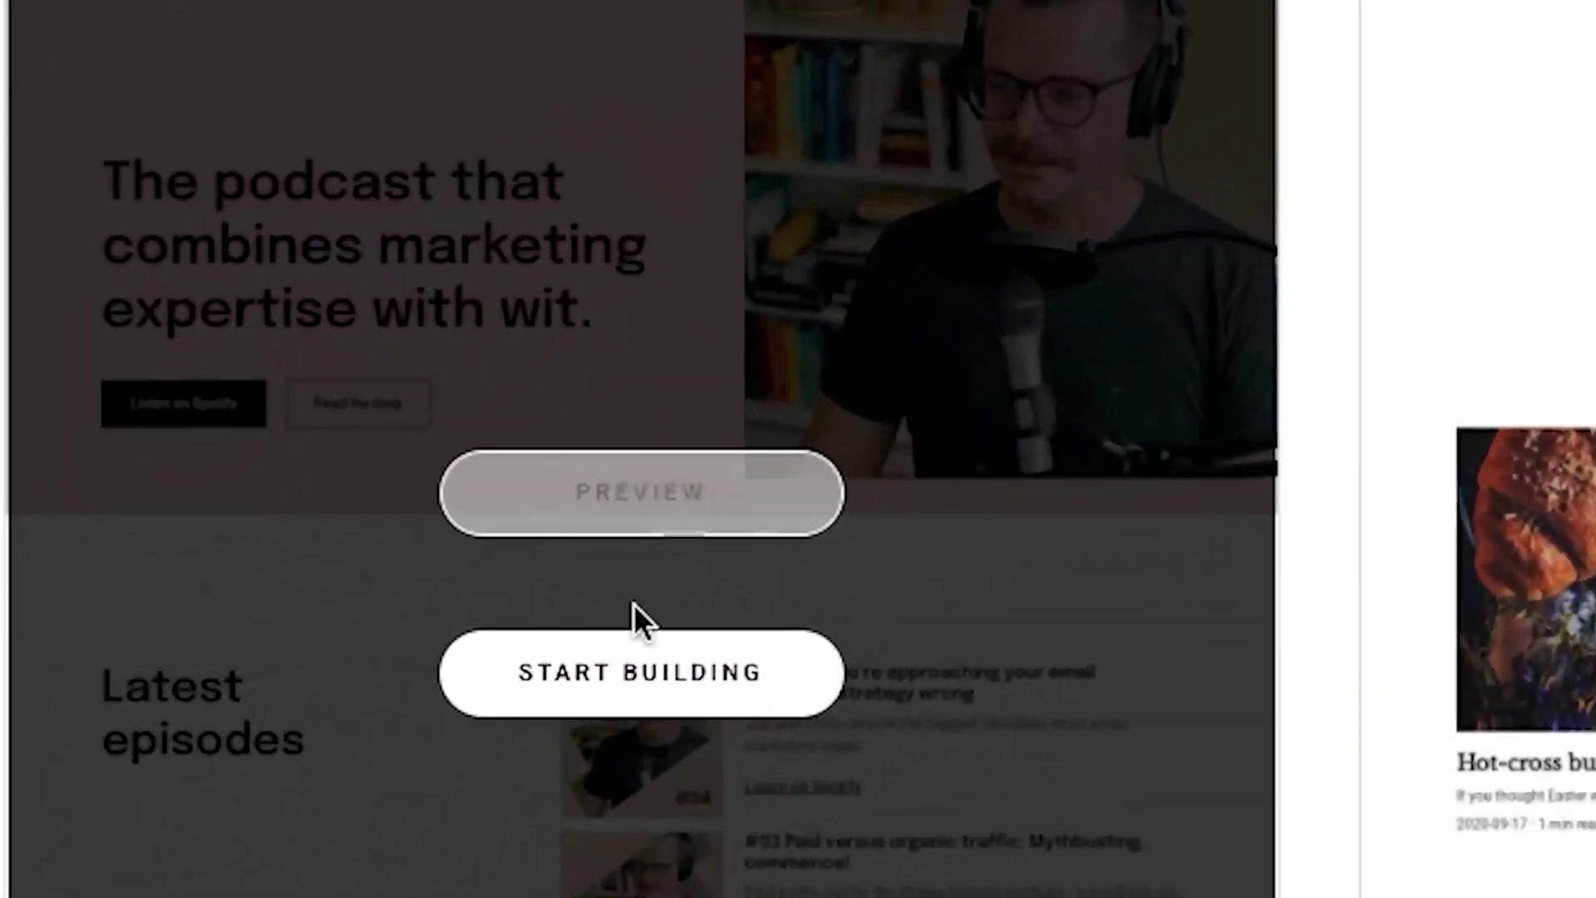
click(637, 661)
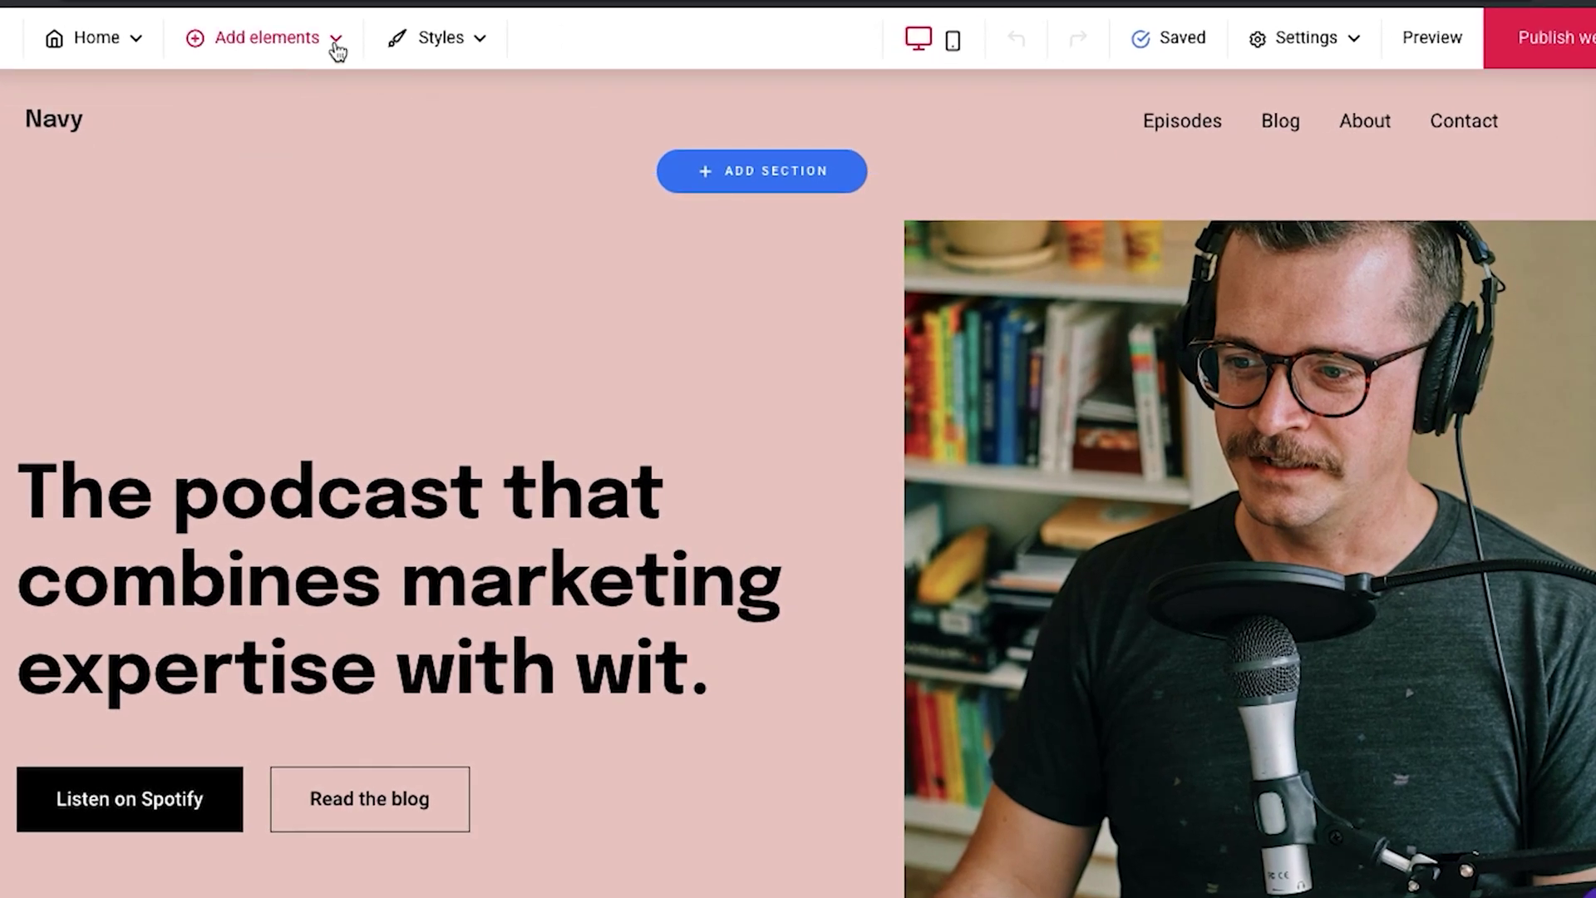
scroll(371, 349, down, 1)
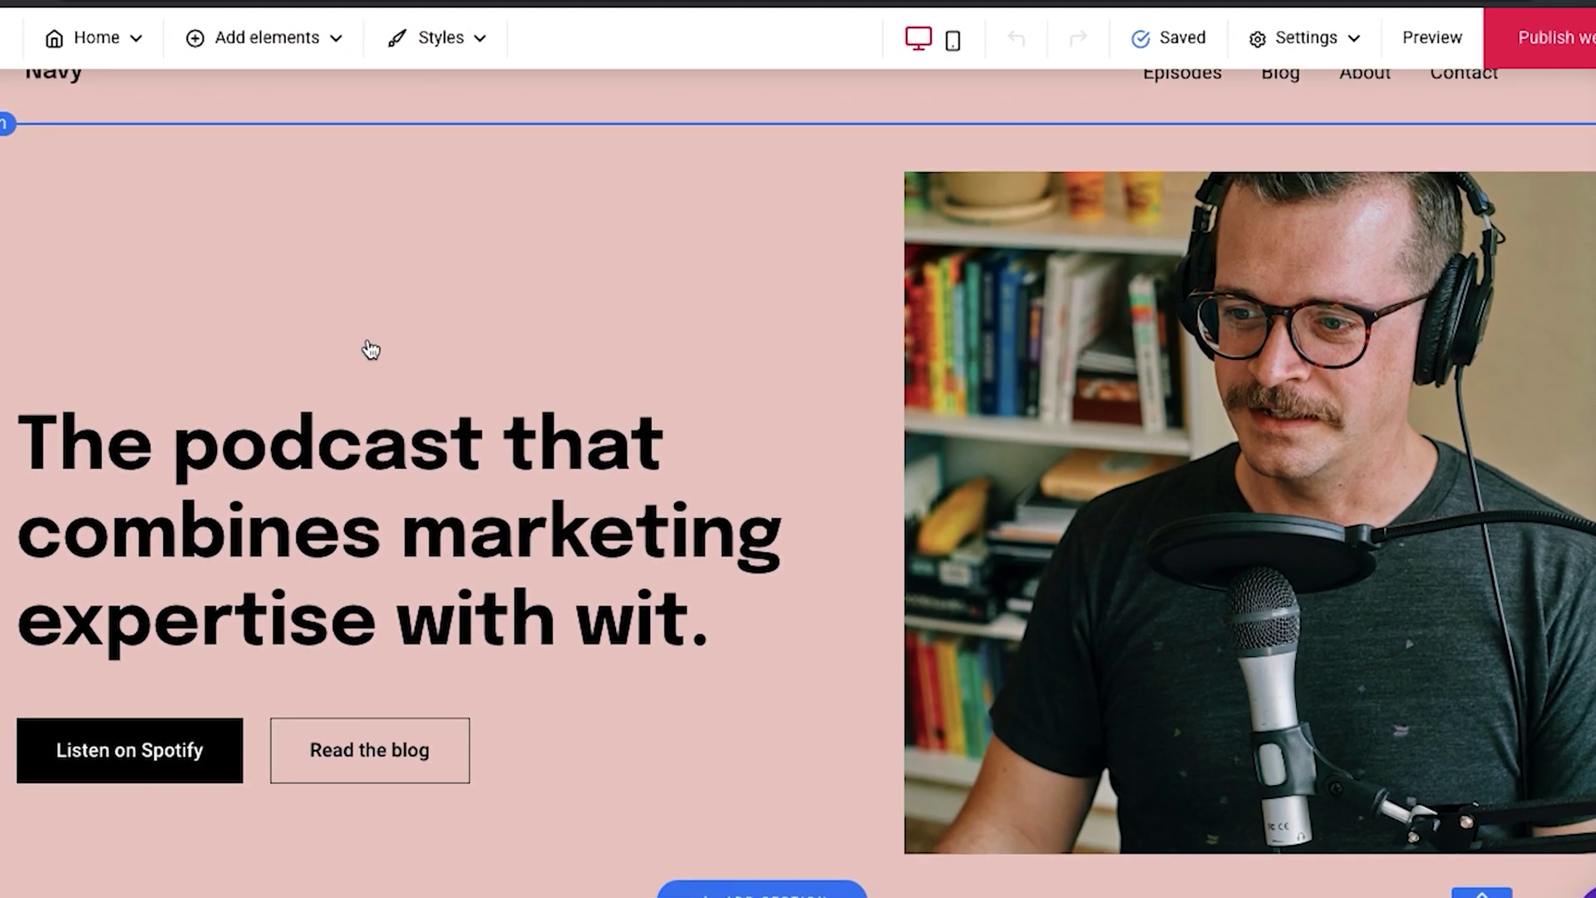
scroll(371, 349, up, 1)
scroll(370, 349, down, 5)
scroll(371, 349, down, 10)
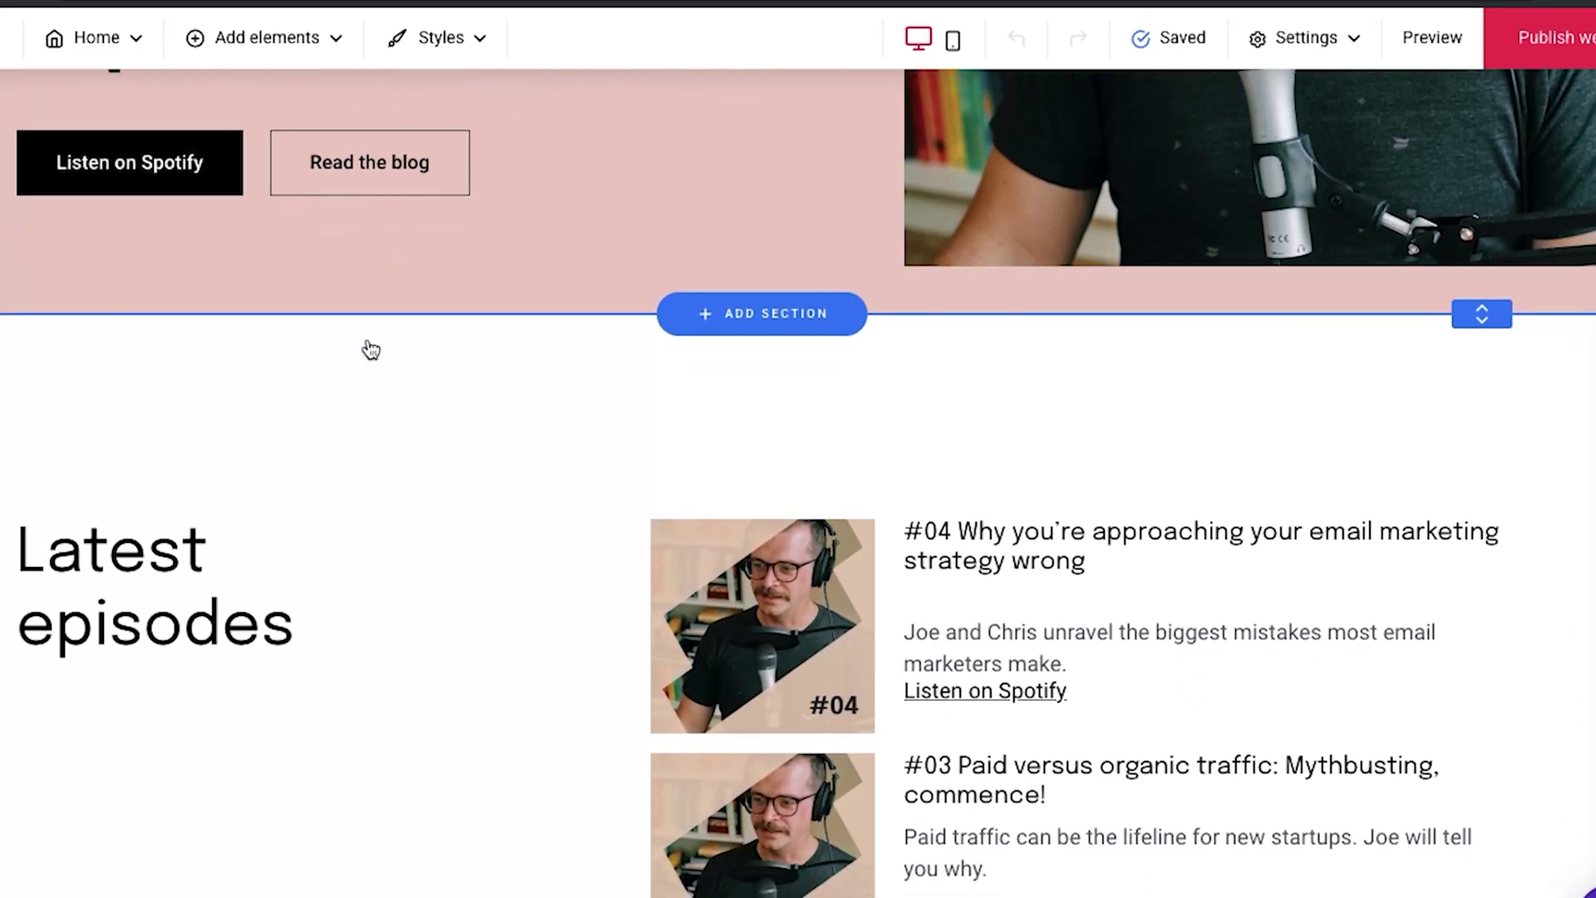
scroll(371, 350, up, 15)
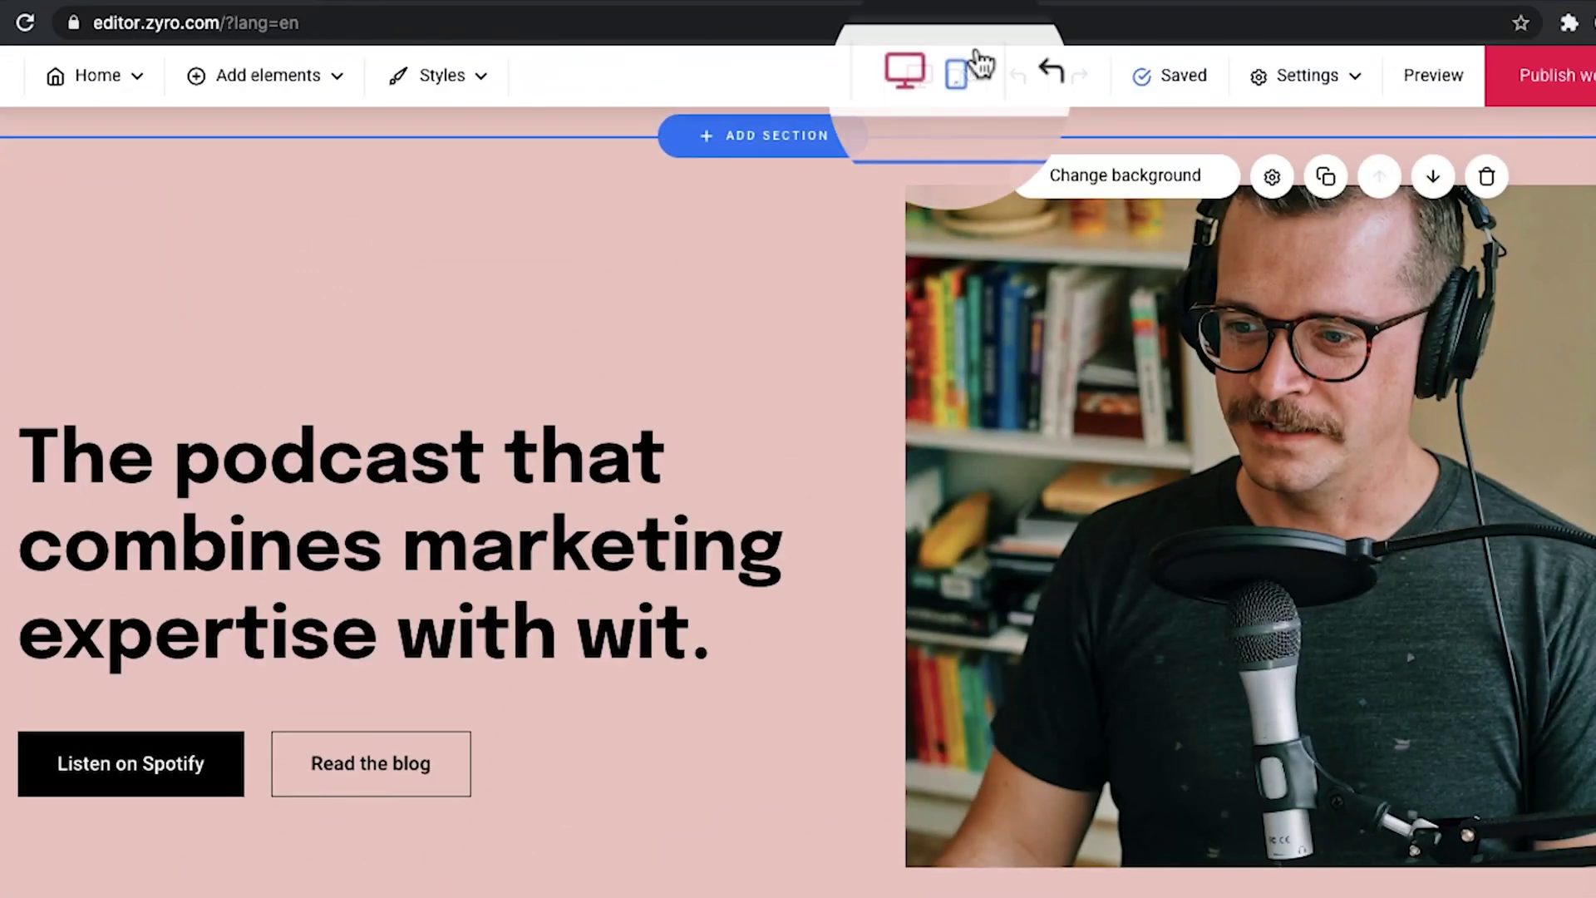
click(978, 58)
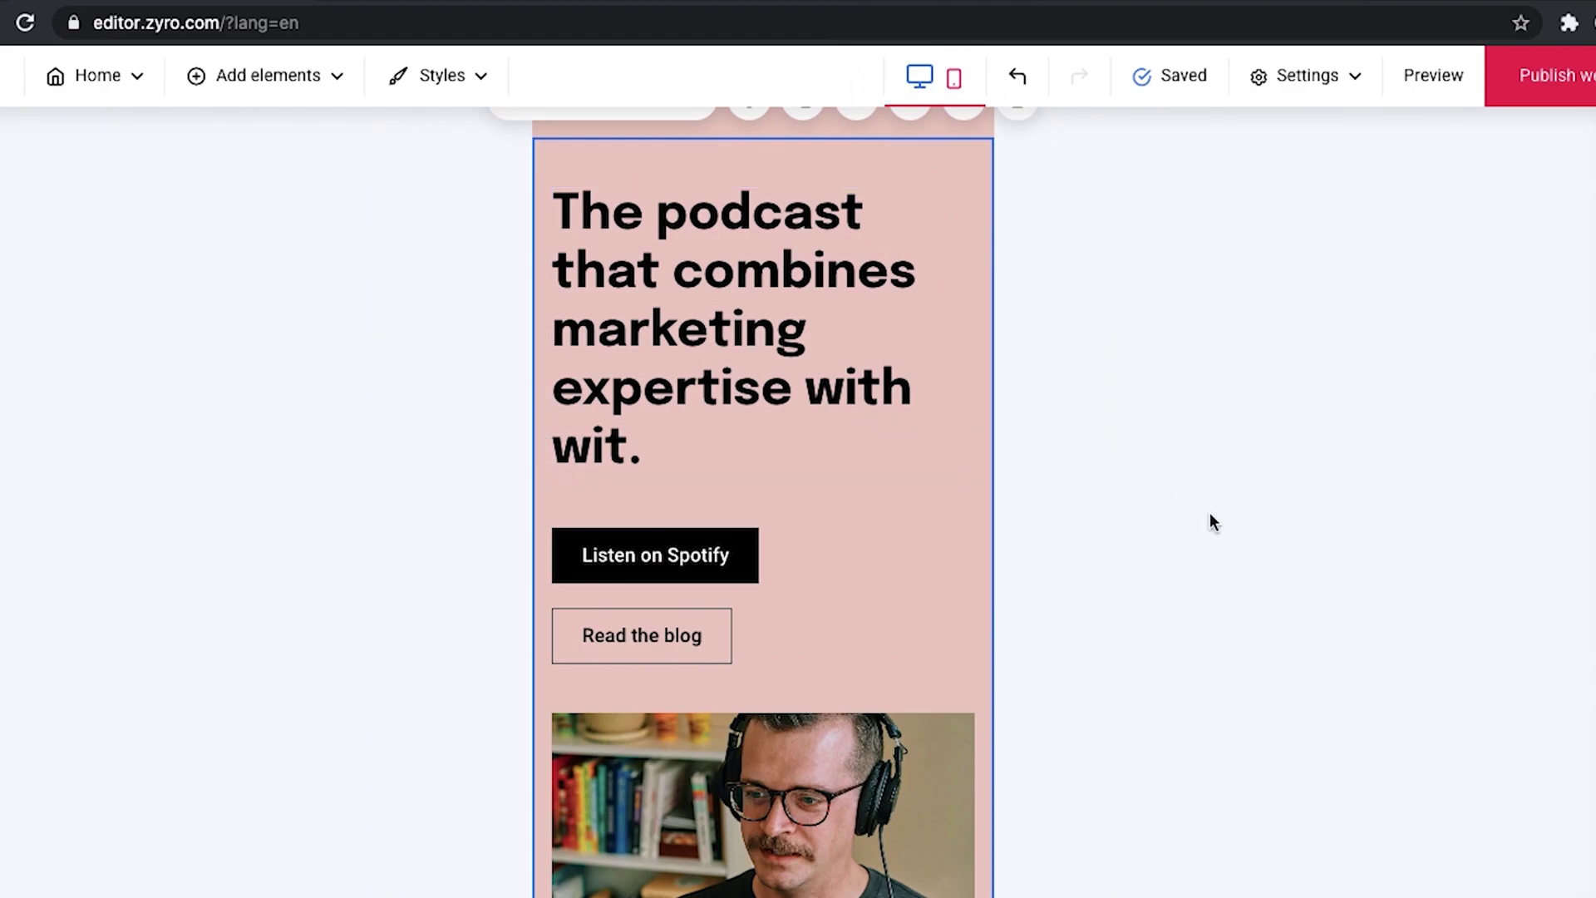
scroll(1210, 516, down, 6)
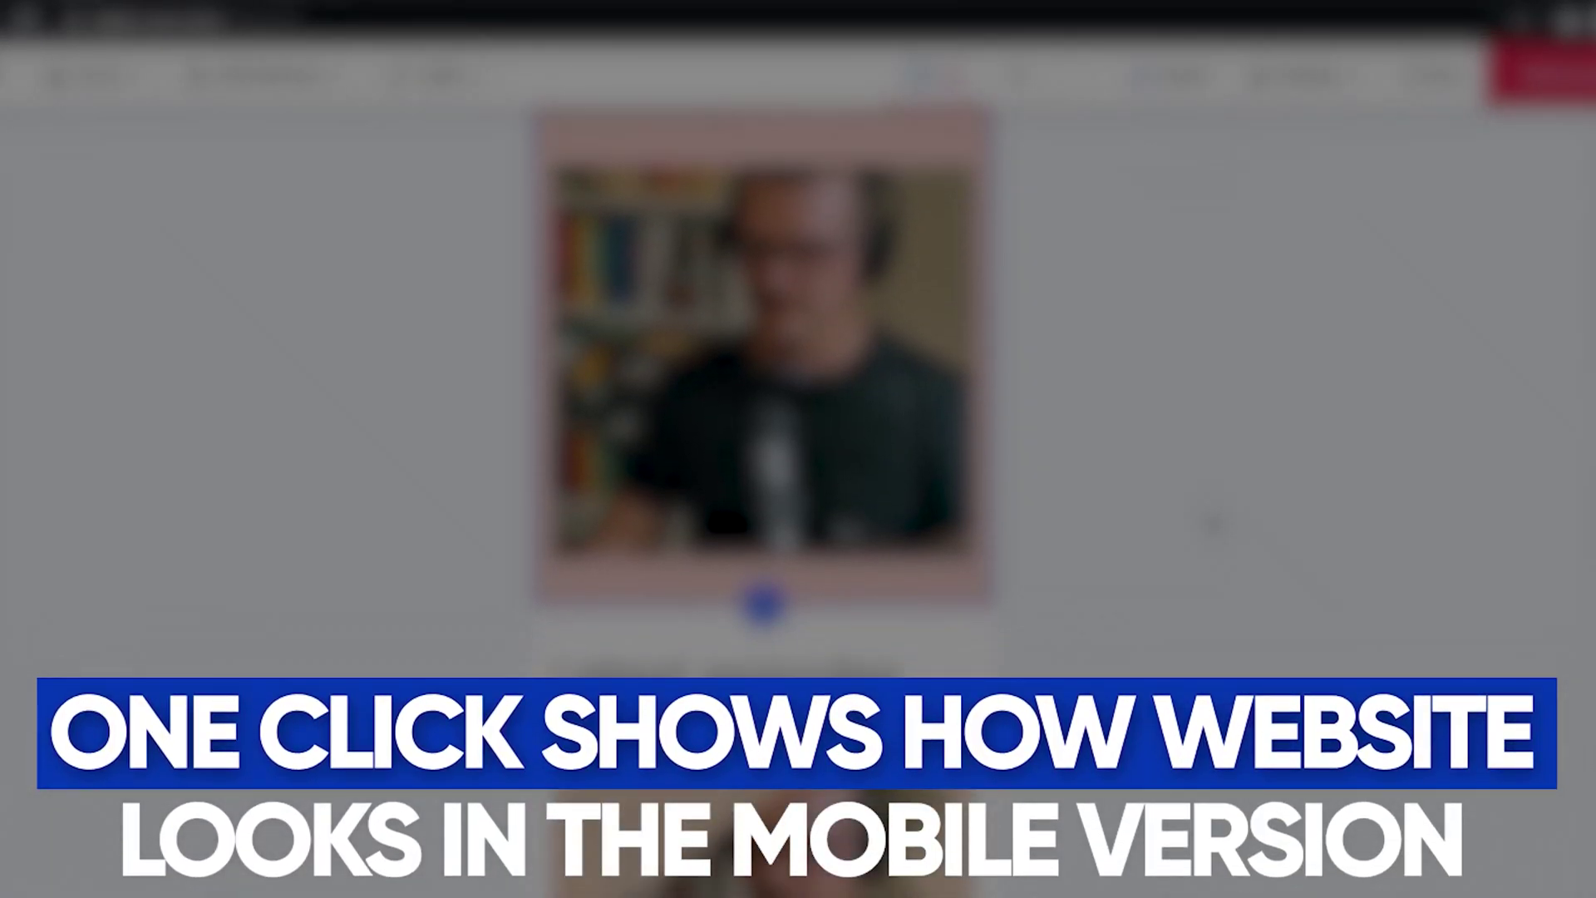
scroll(1212, 524, down, 10)
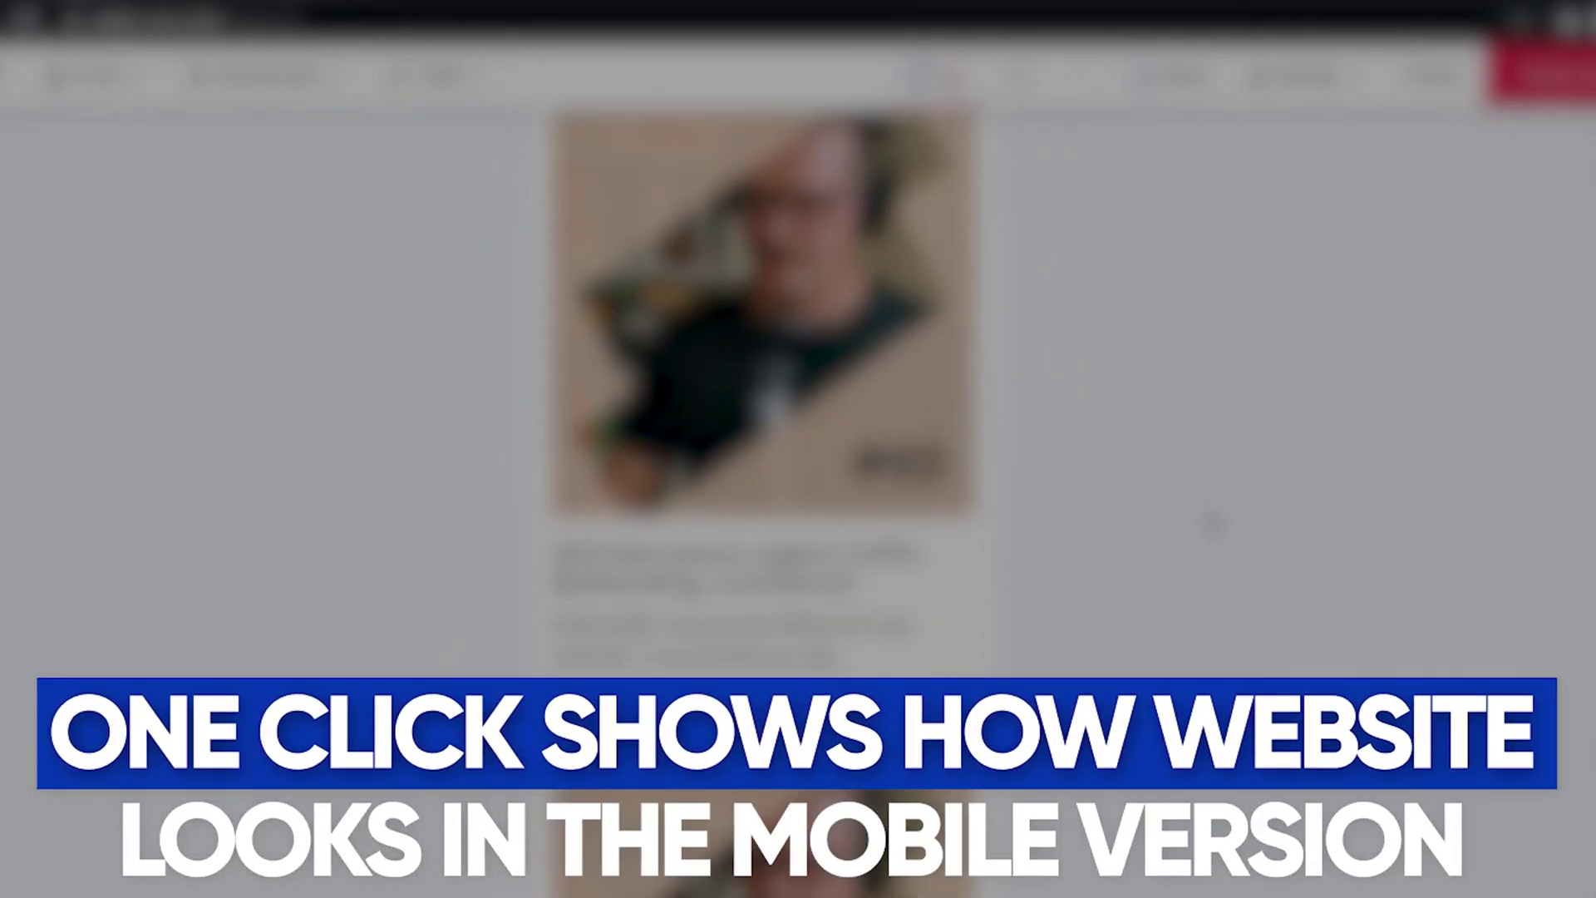
scroll(1214, 524, down, 3)
scroll(1212, 522, down, 10)
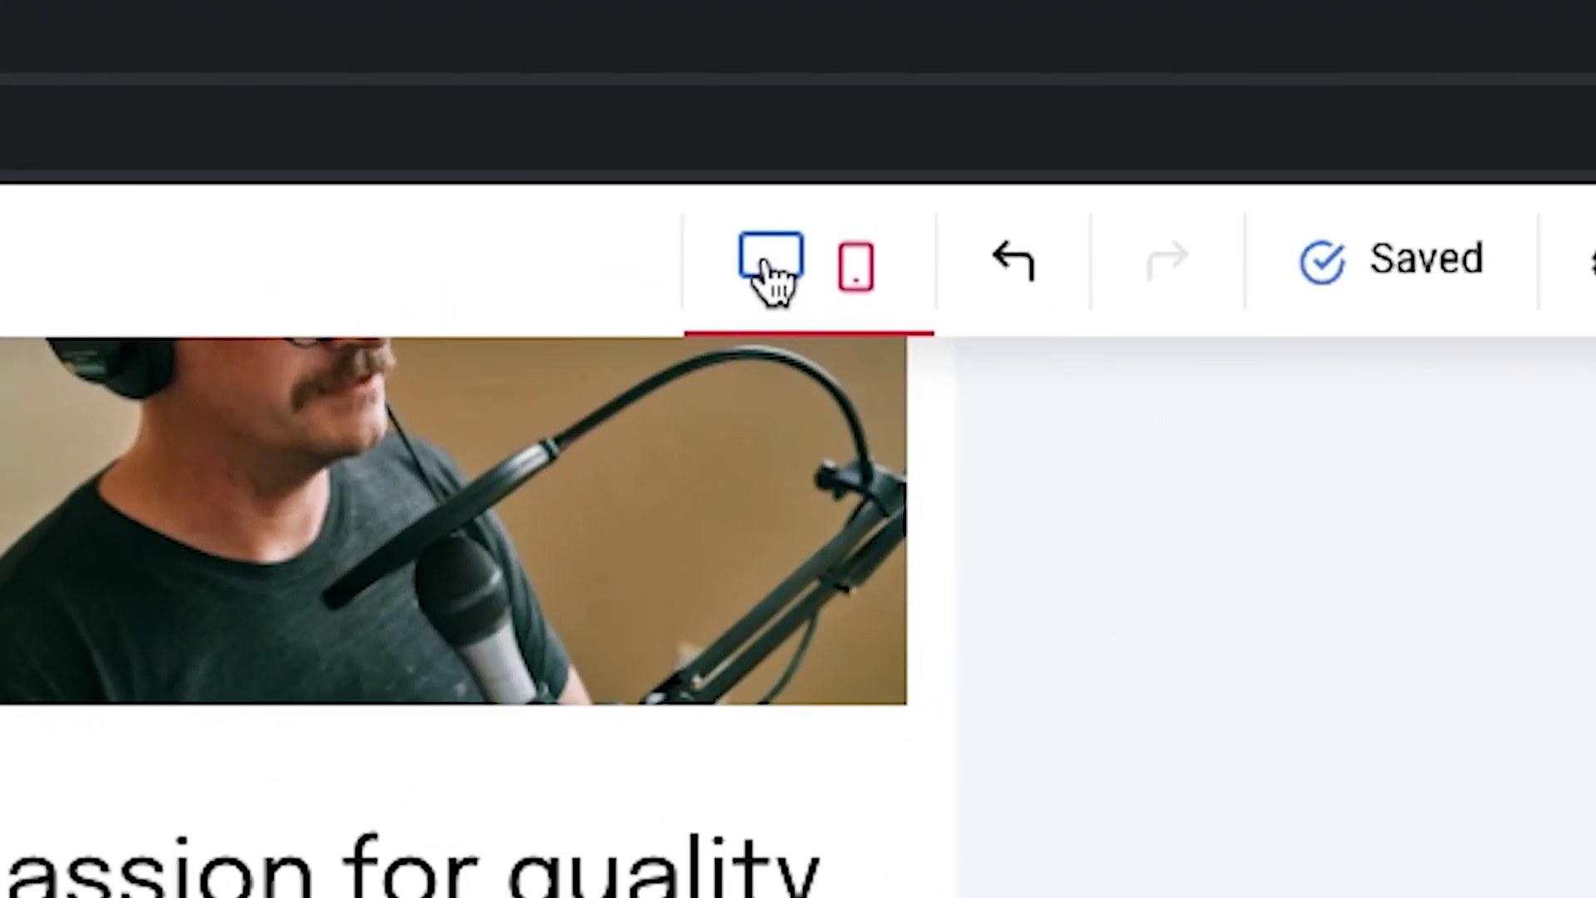
click(769, 262)
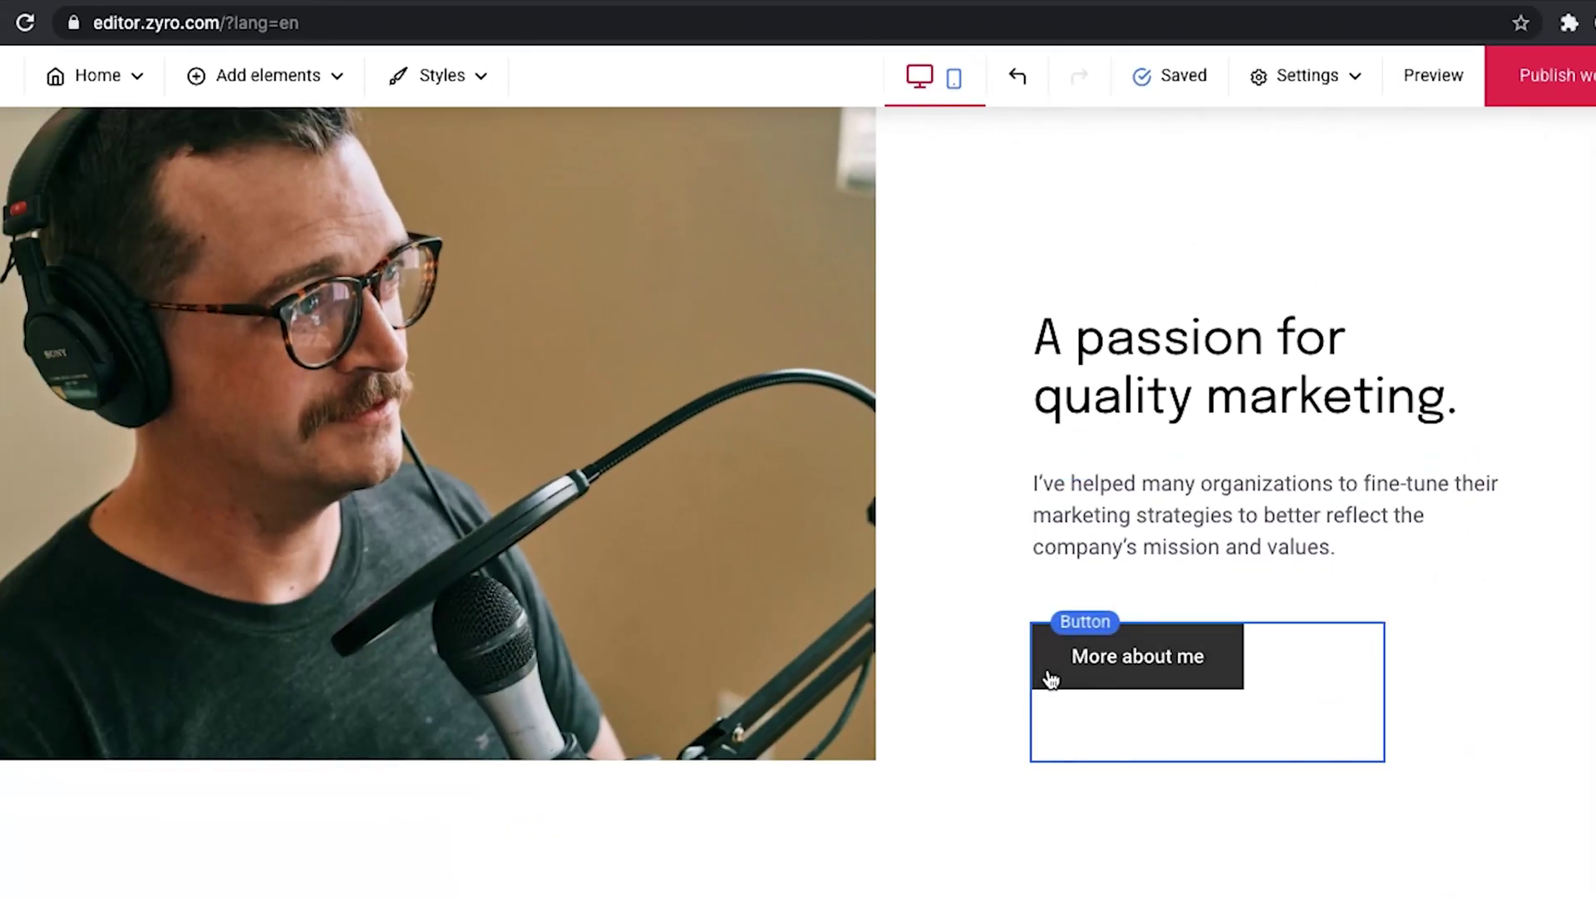
scroll(1049, 678, down, 10)
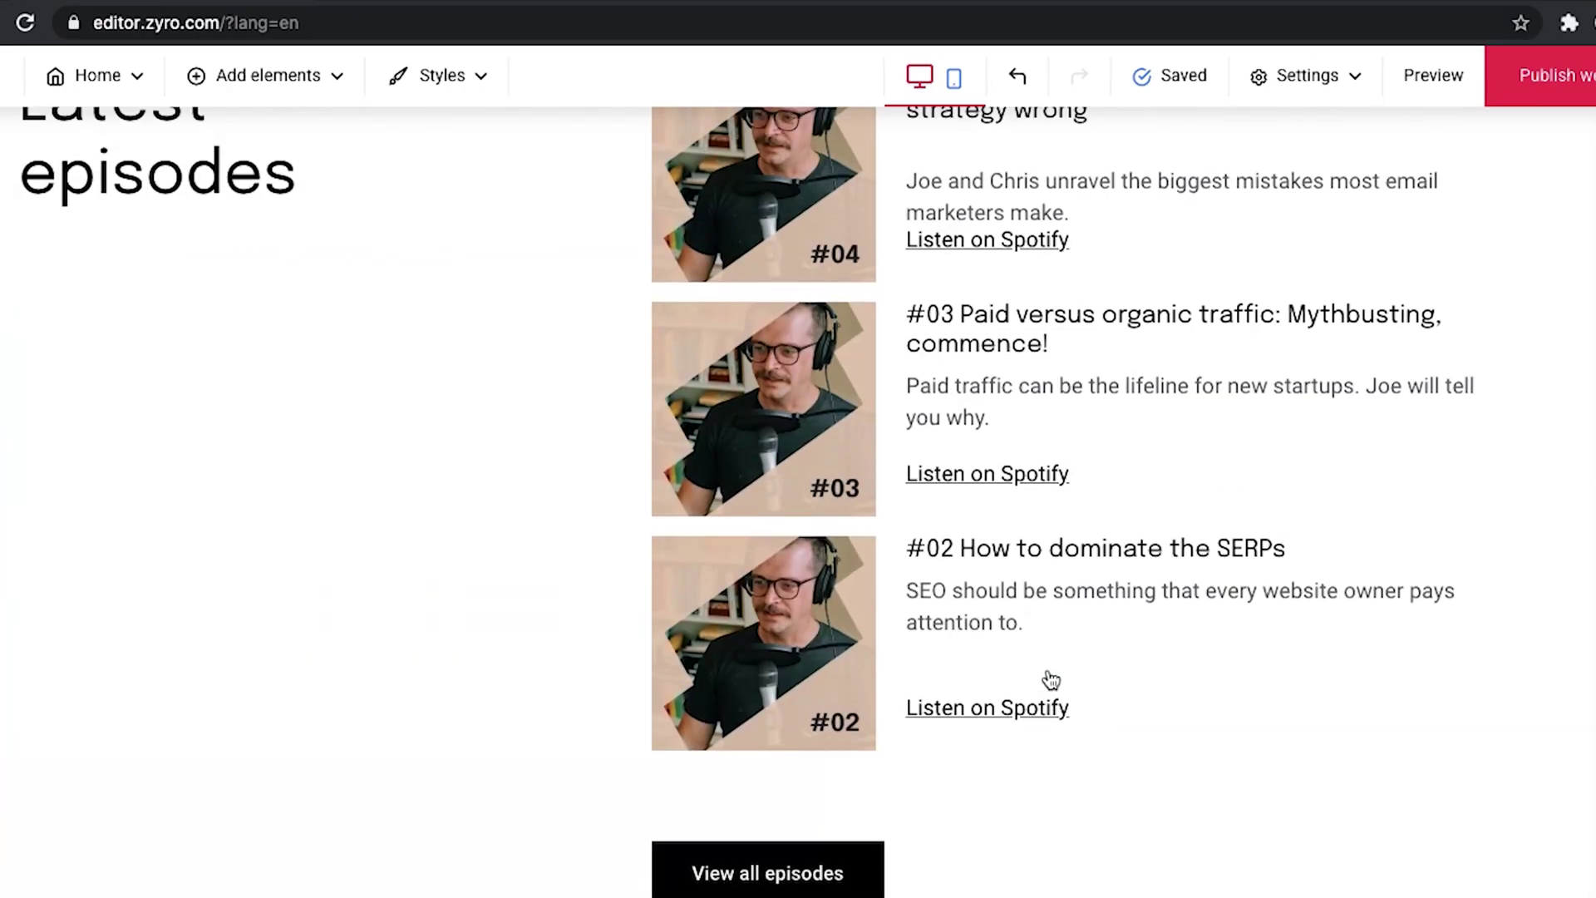
scroll(1049, 674, up, 10)
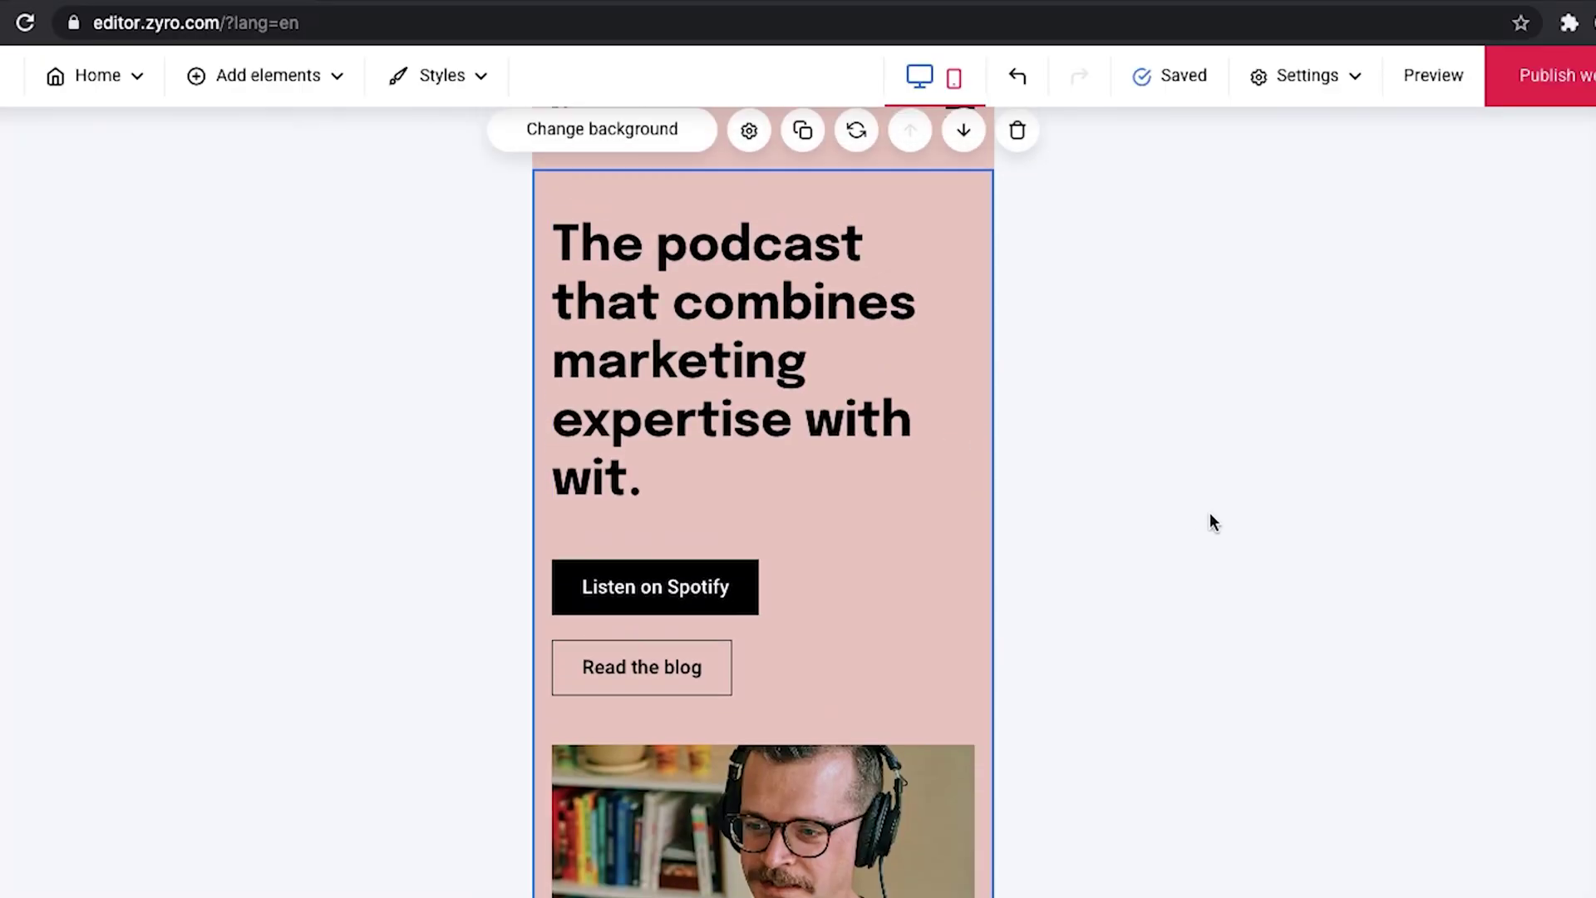
scroll(1210, 516, down, 6)
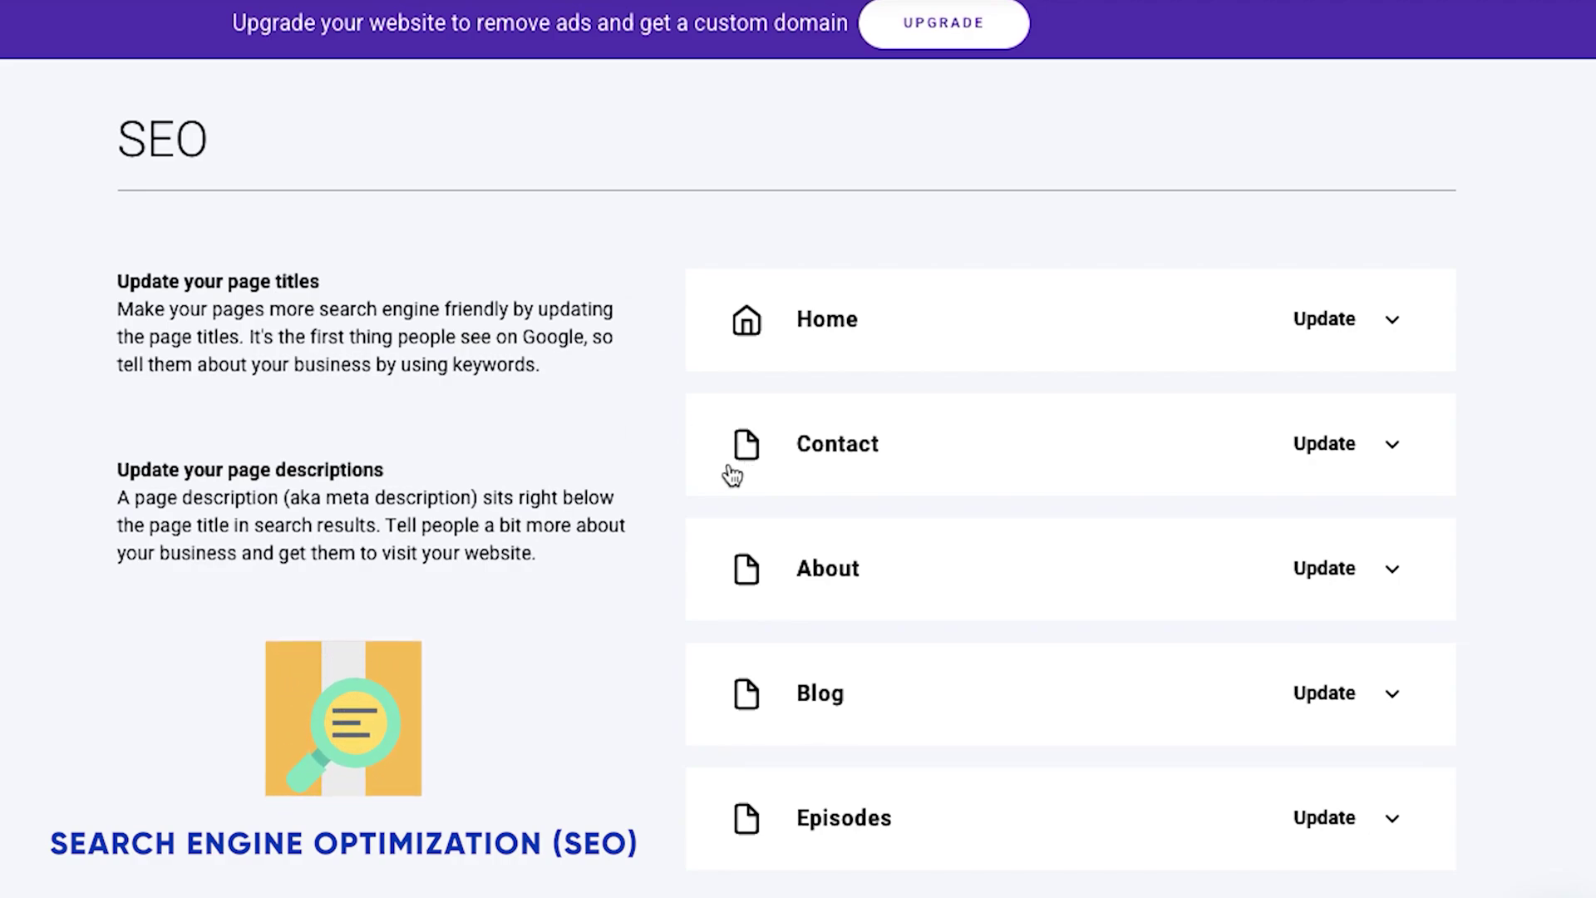
- Expand the Home and Contact pages' SEO page title and page description fields
scroll(899, 347, down, 1)
click(991, 332)
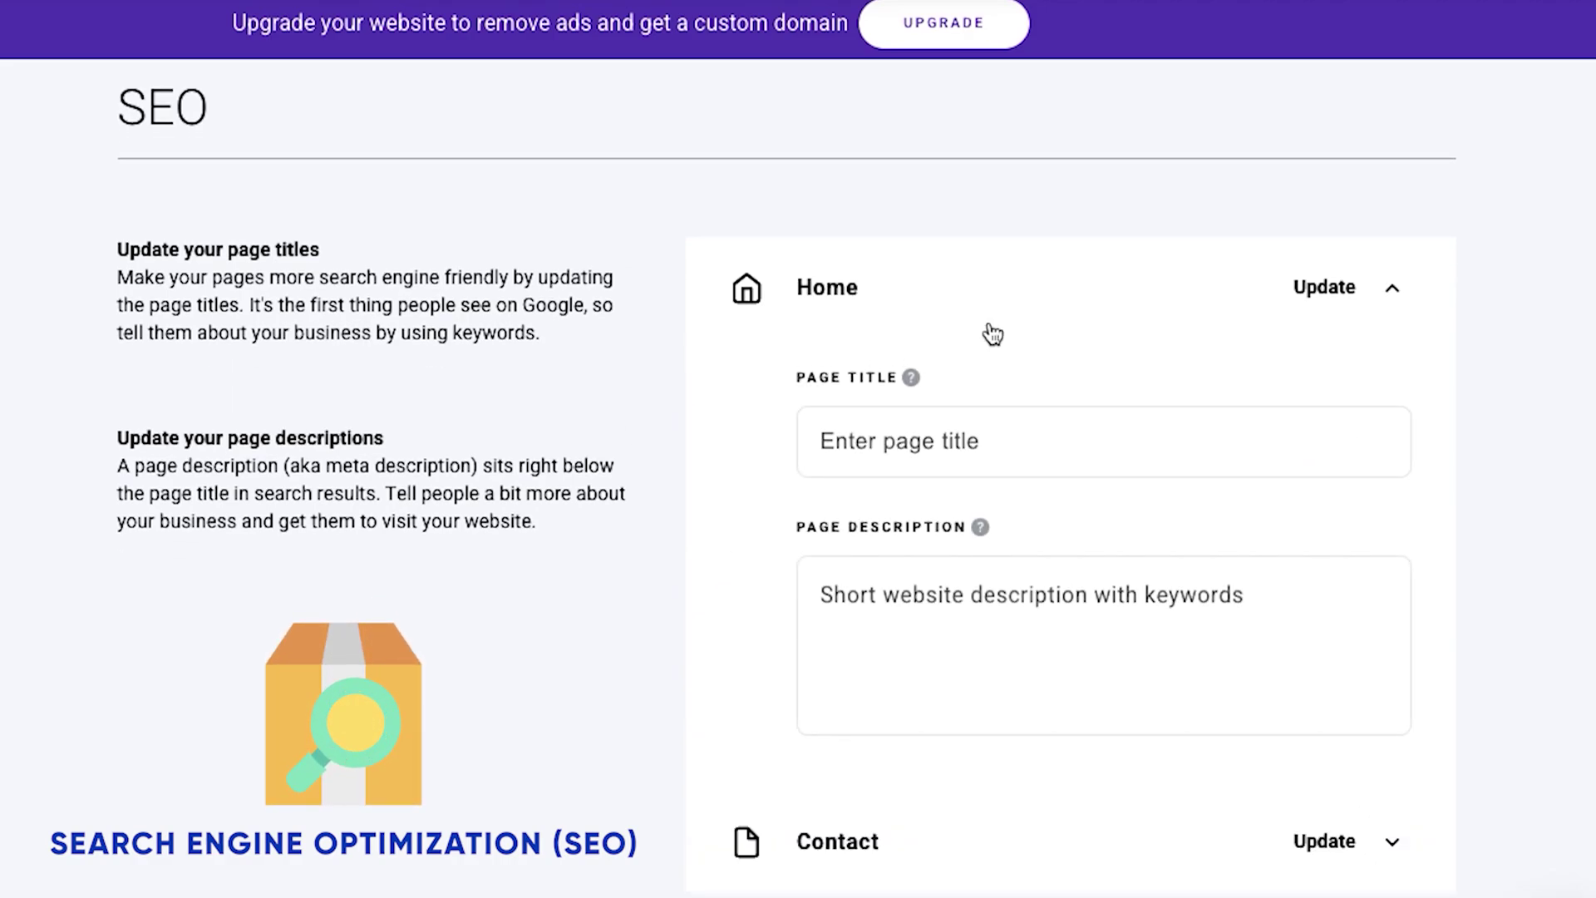
scroll(1099, 629, down, 3)
click(1024, 634)
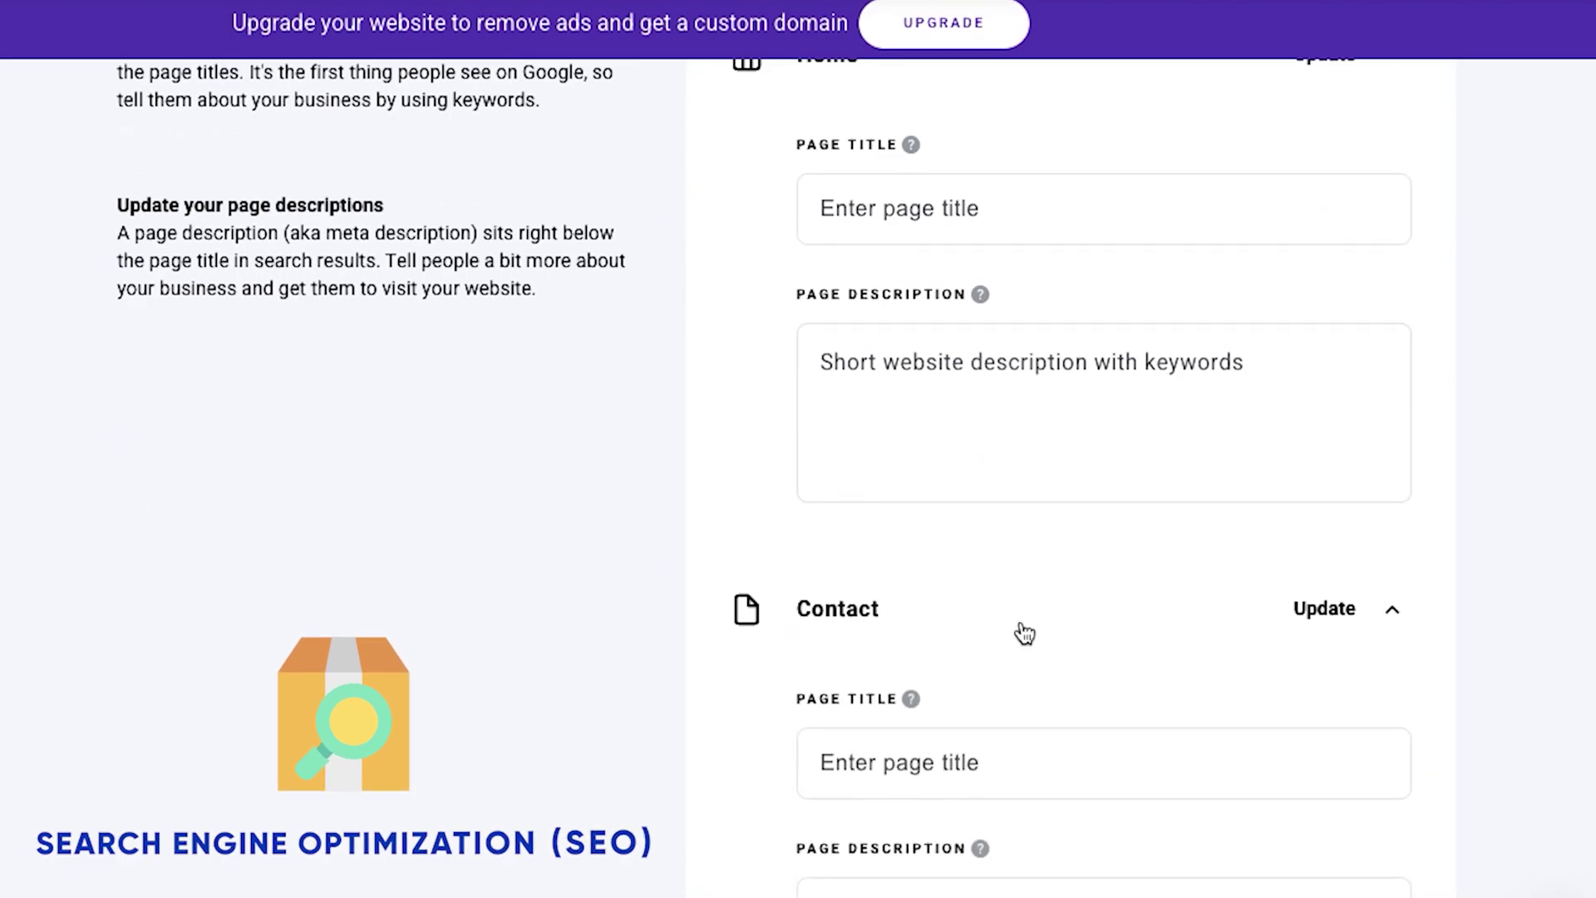
scroll(1024, 634, down, 4)
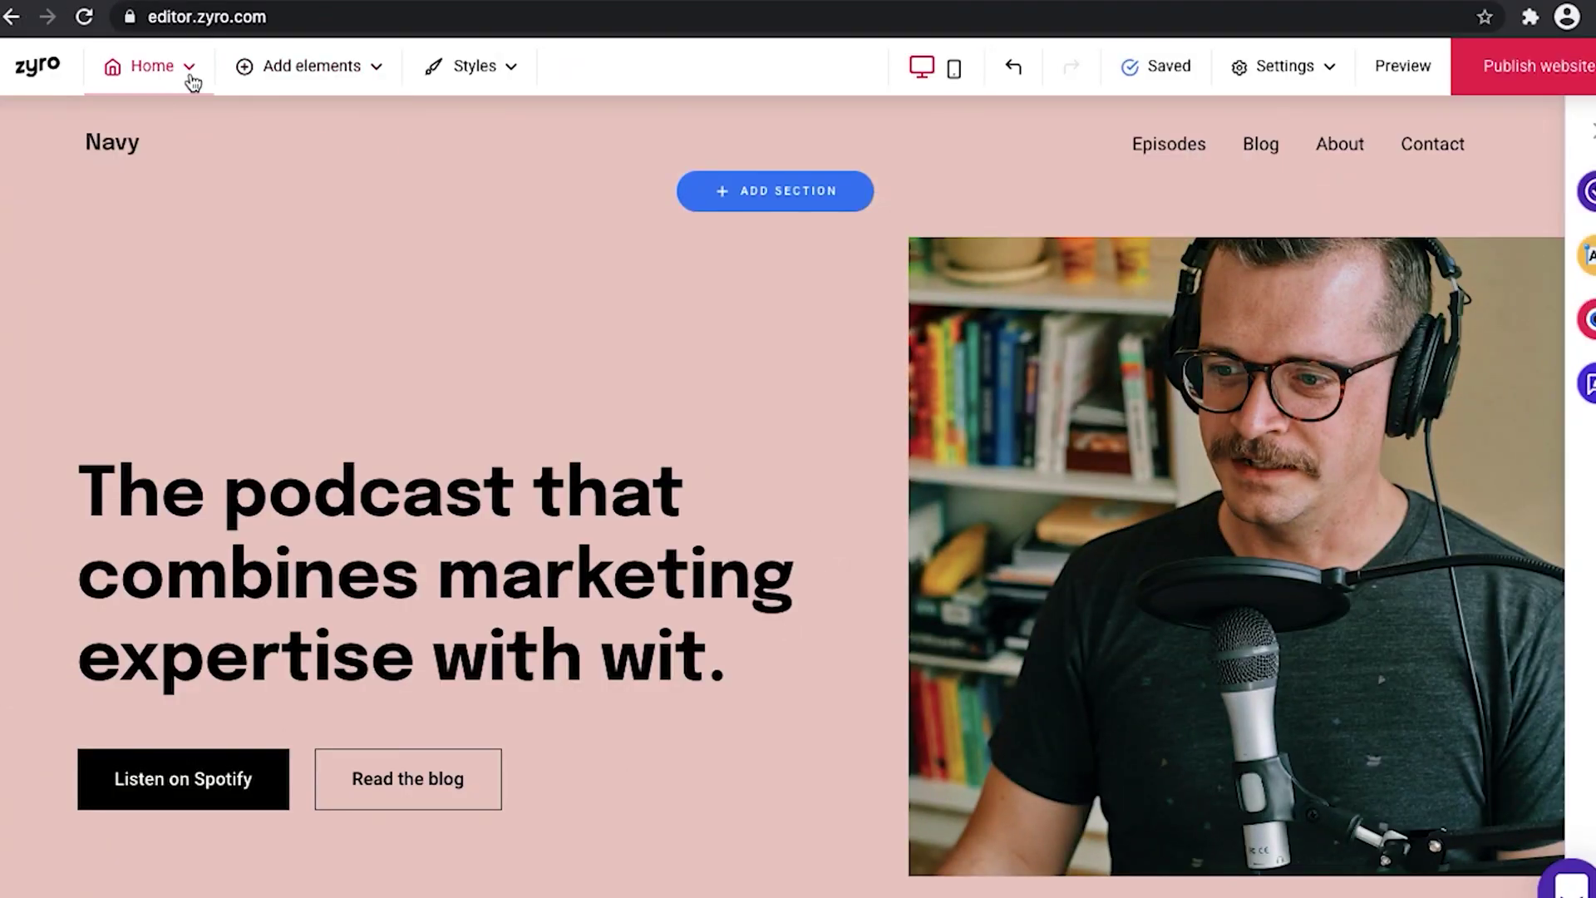
- Add a button and a trailer video element to the newsletter footer section
click(193, 81)
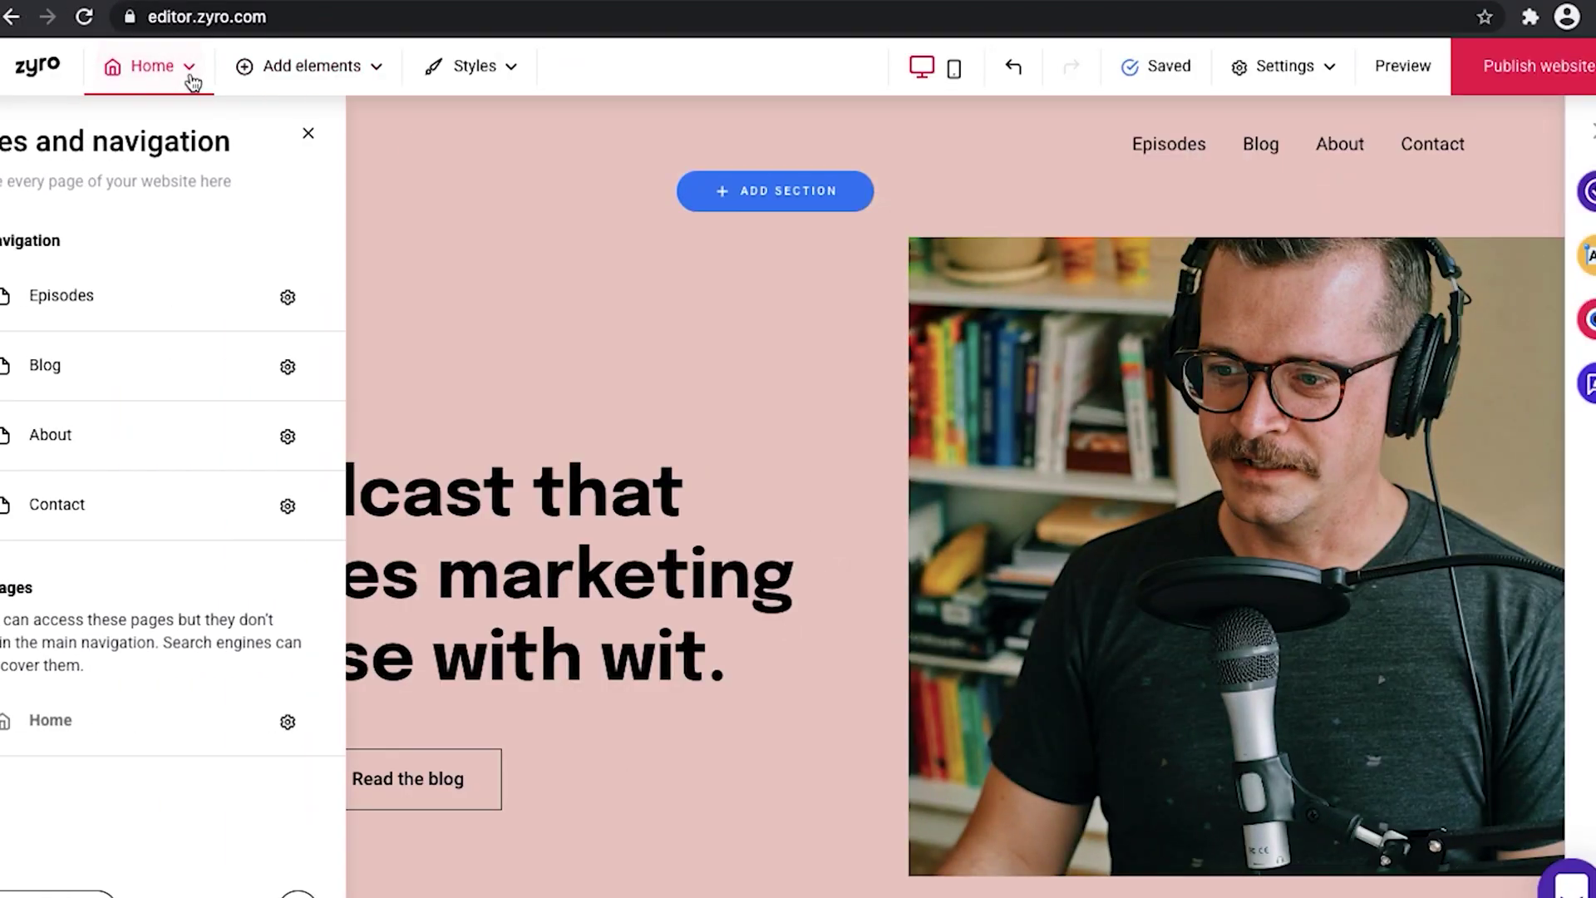
click(190, 77)
click(376, 73)
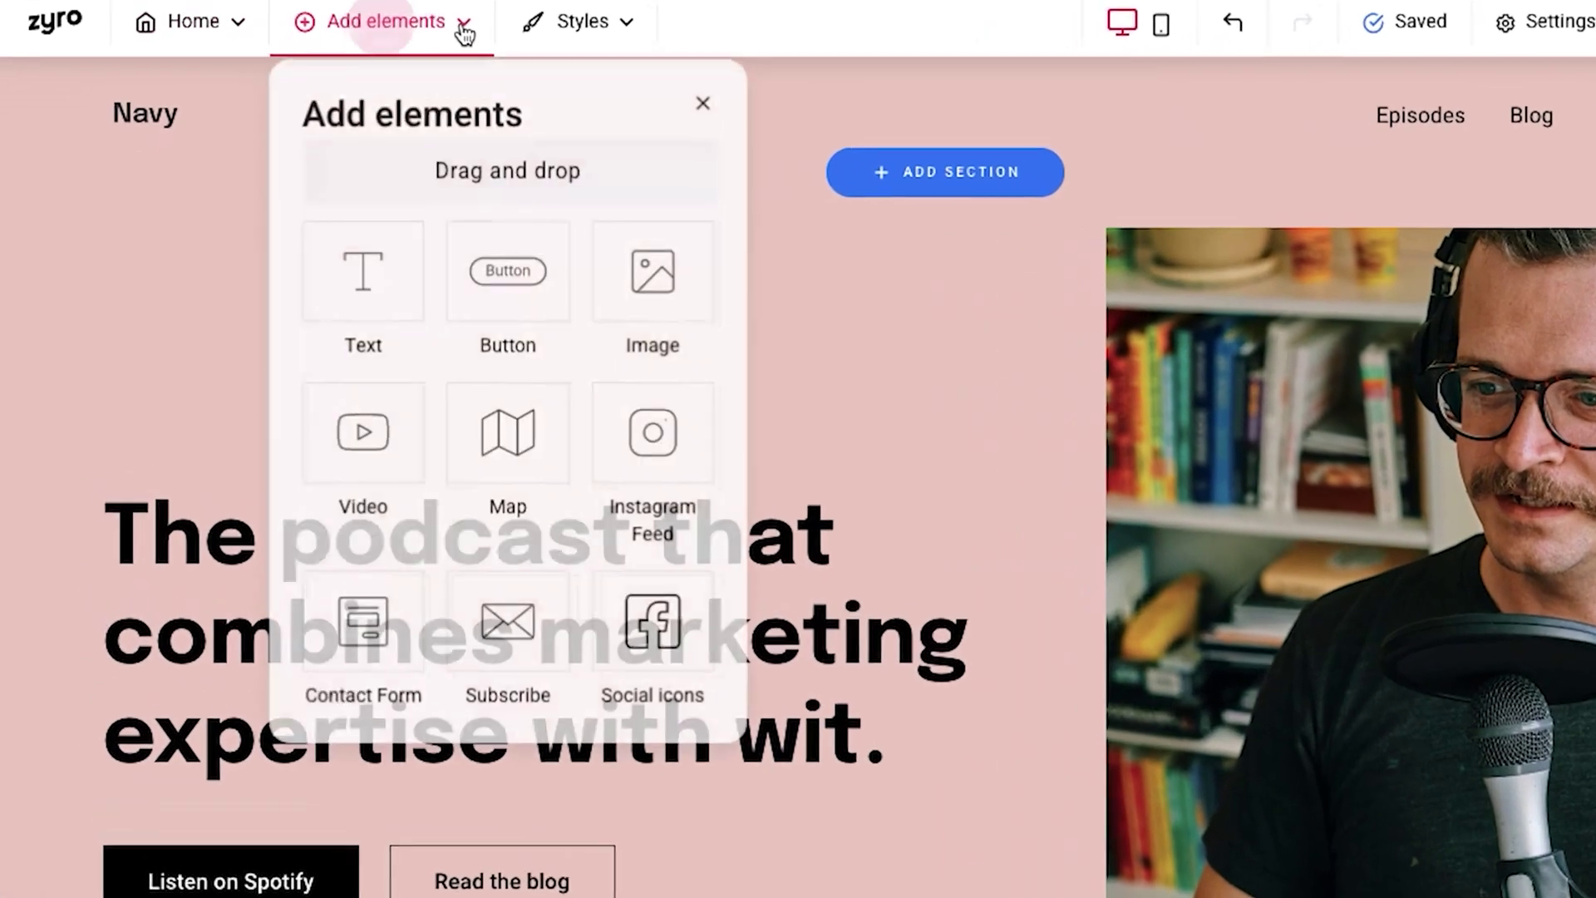
drag(514, 283, 937, 331)
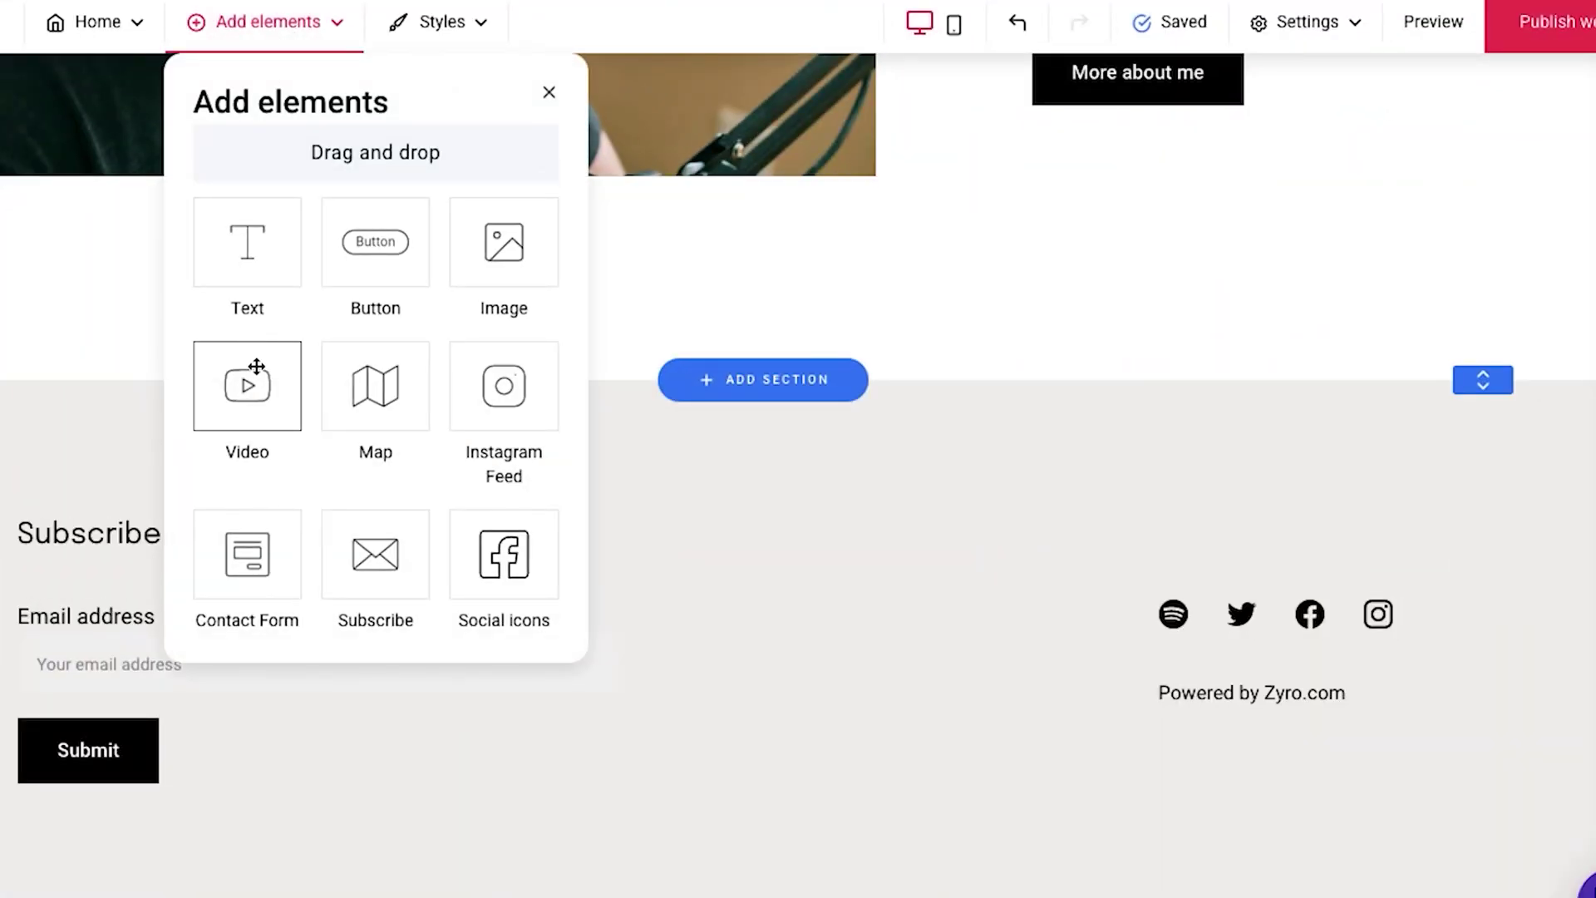
drag(822, 596, 753, 592)
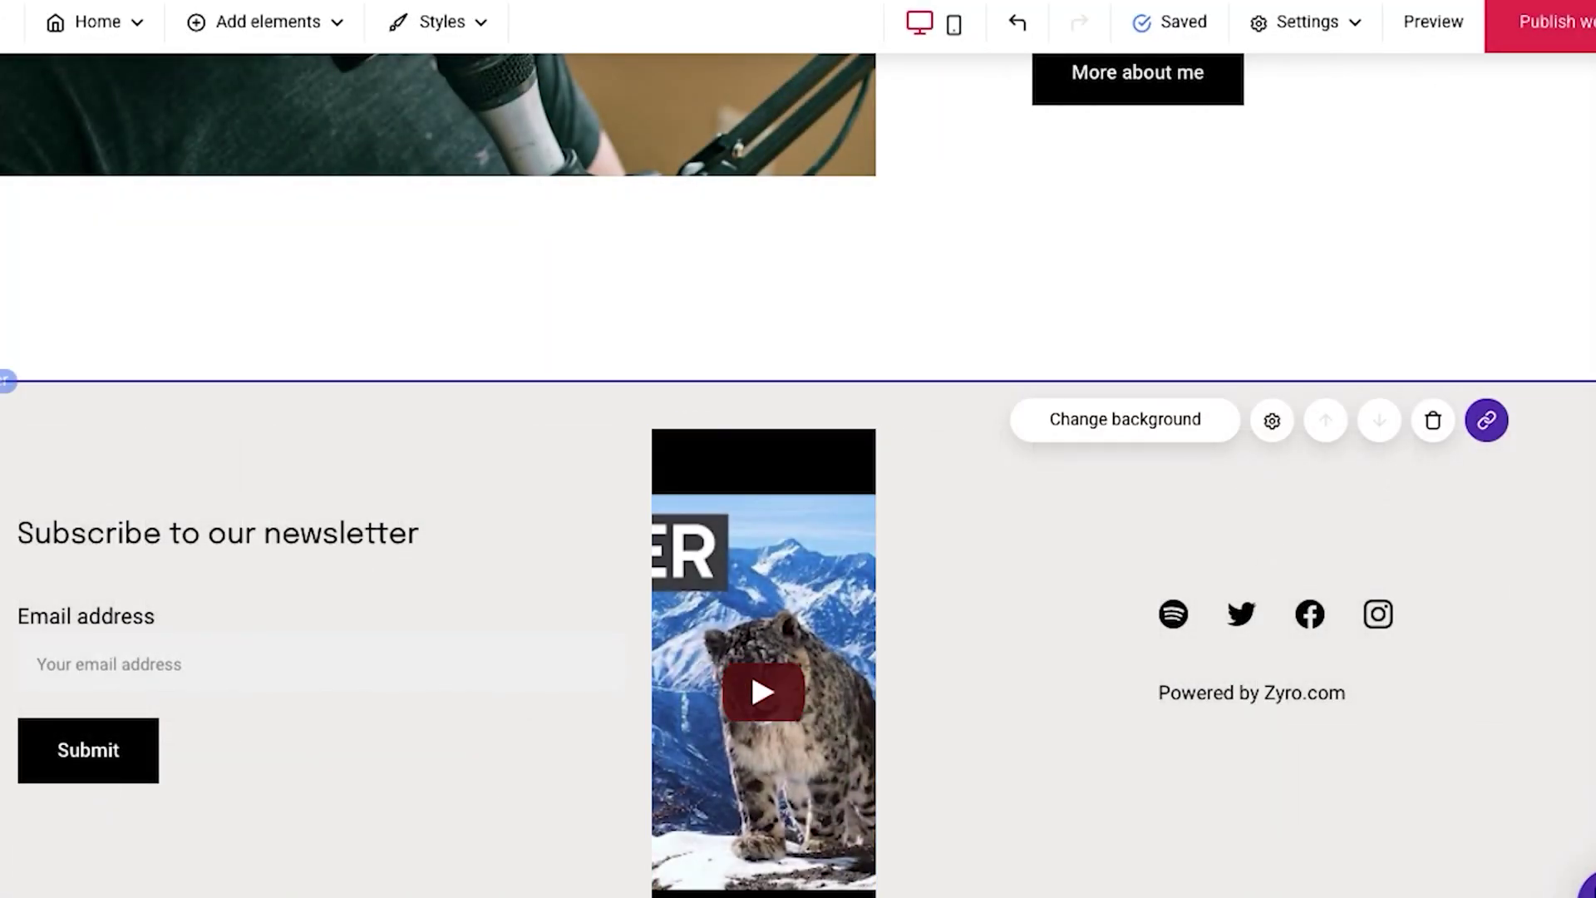
- Select the new video and shrink it to a narrower size
scroll(992, 734, up, 1)
scroll(992, 734, down, 2)
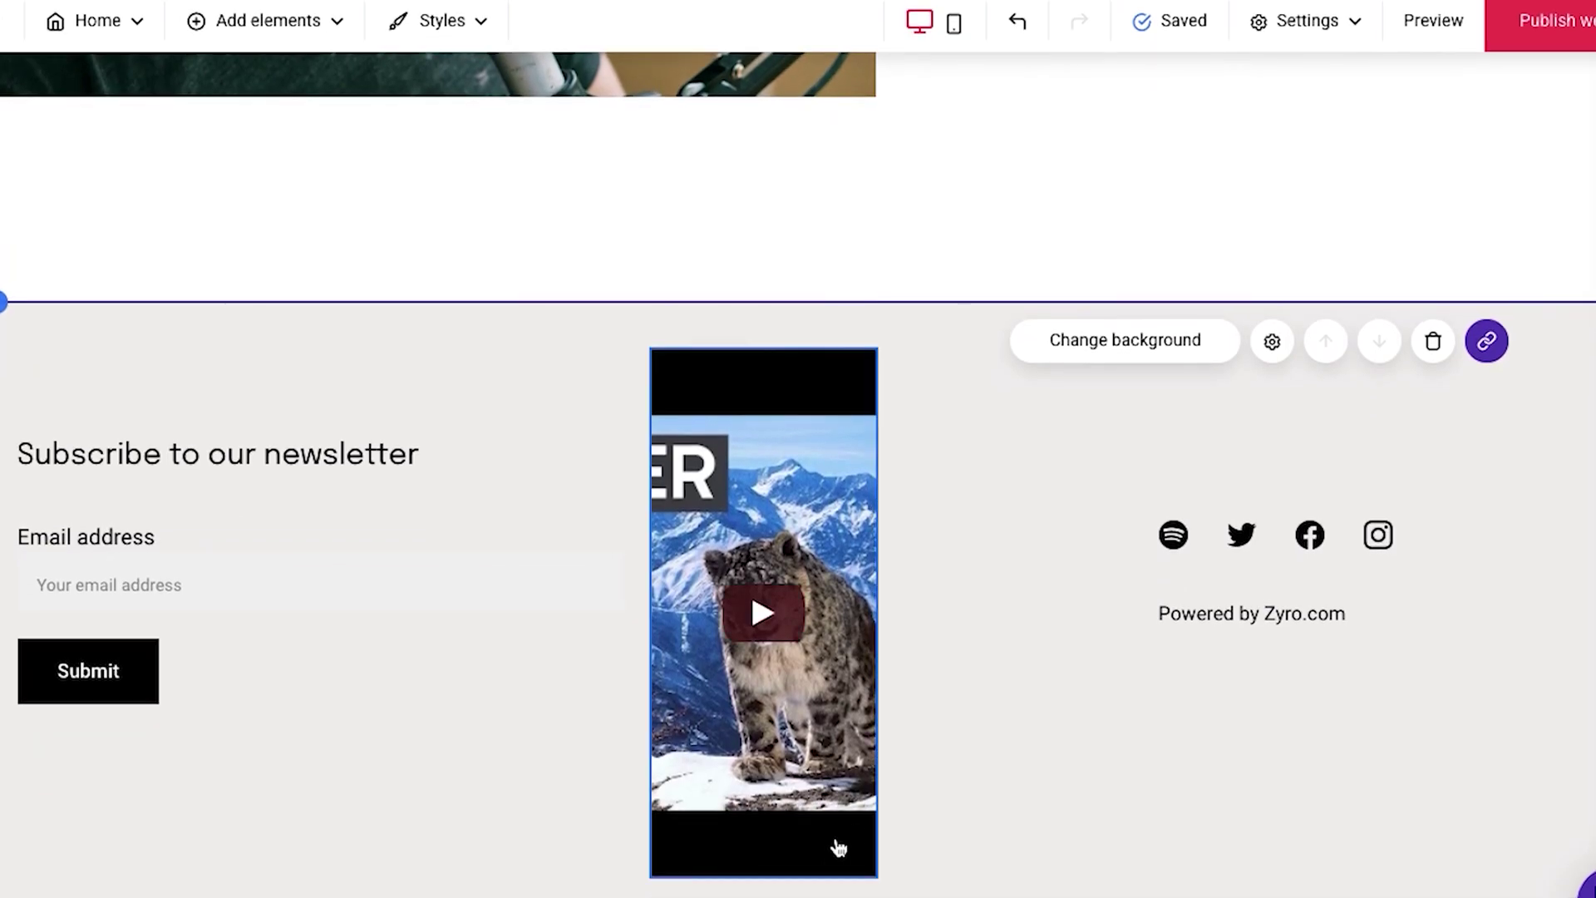
click(871, 357)
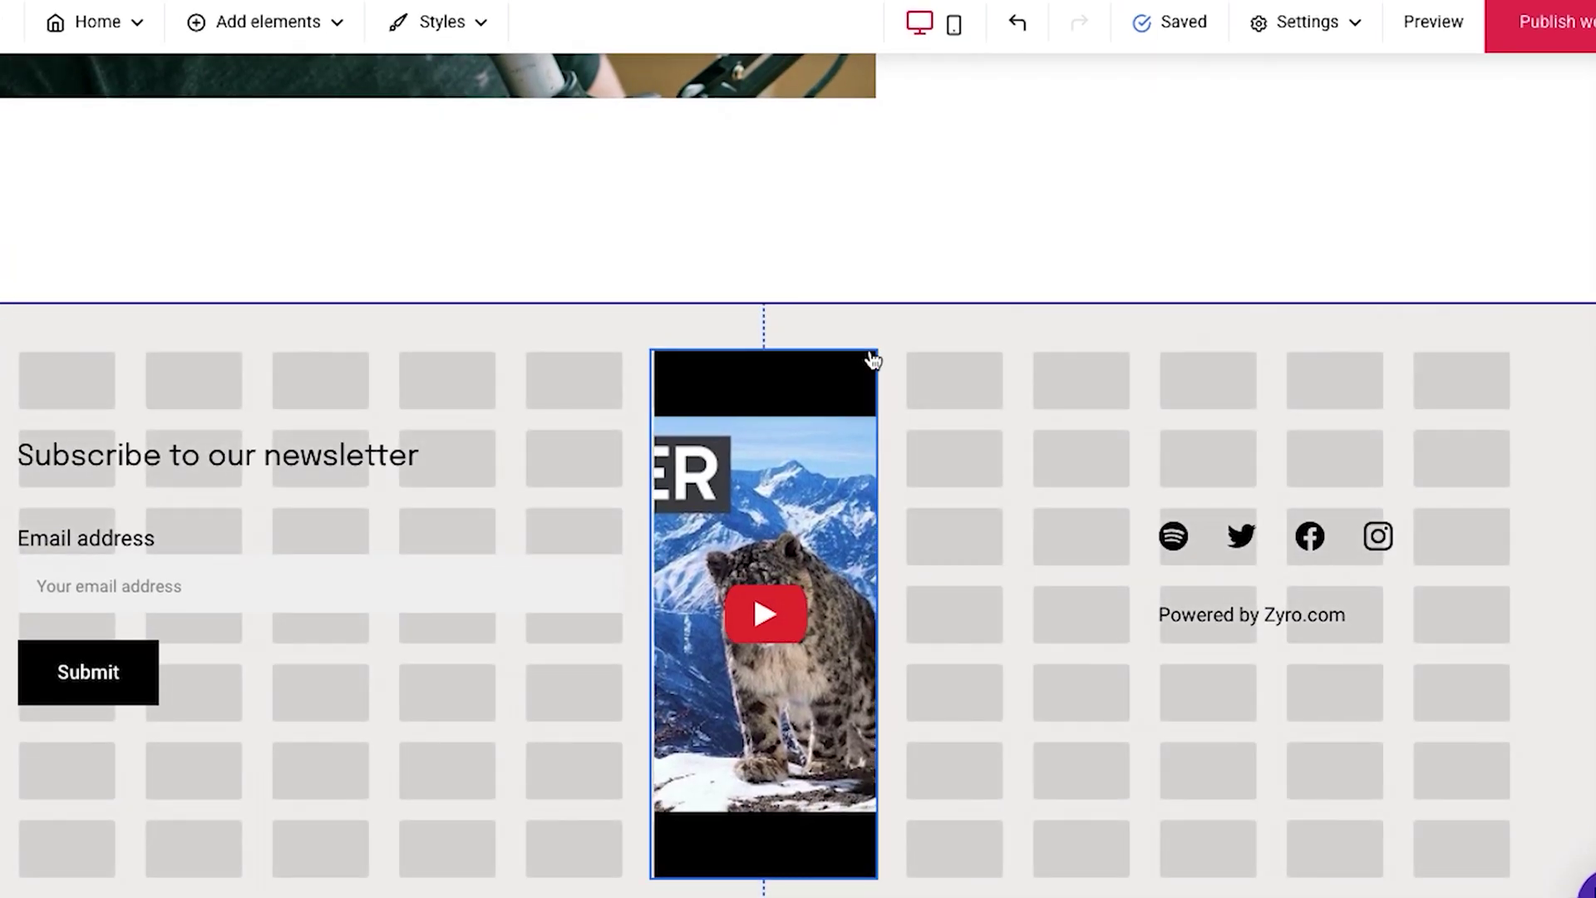
drag(874, 354, 857, 580)
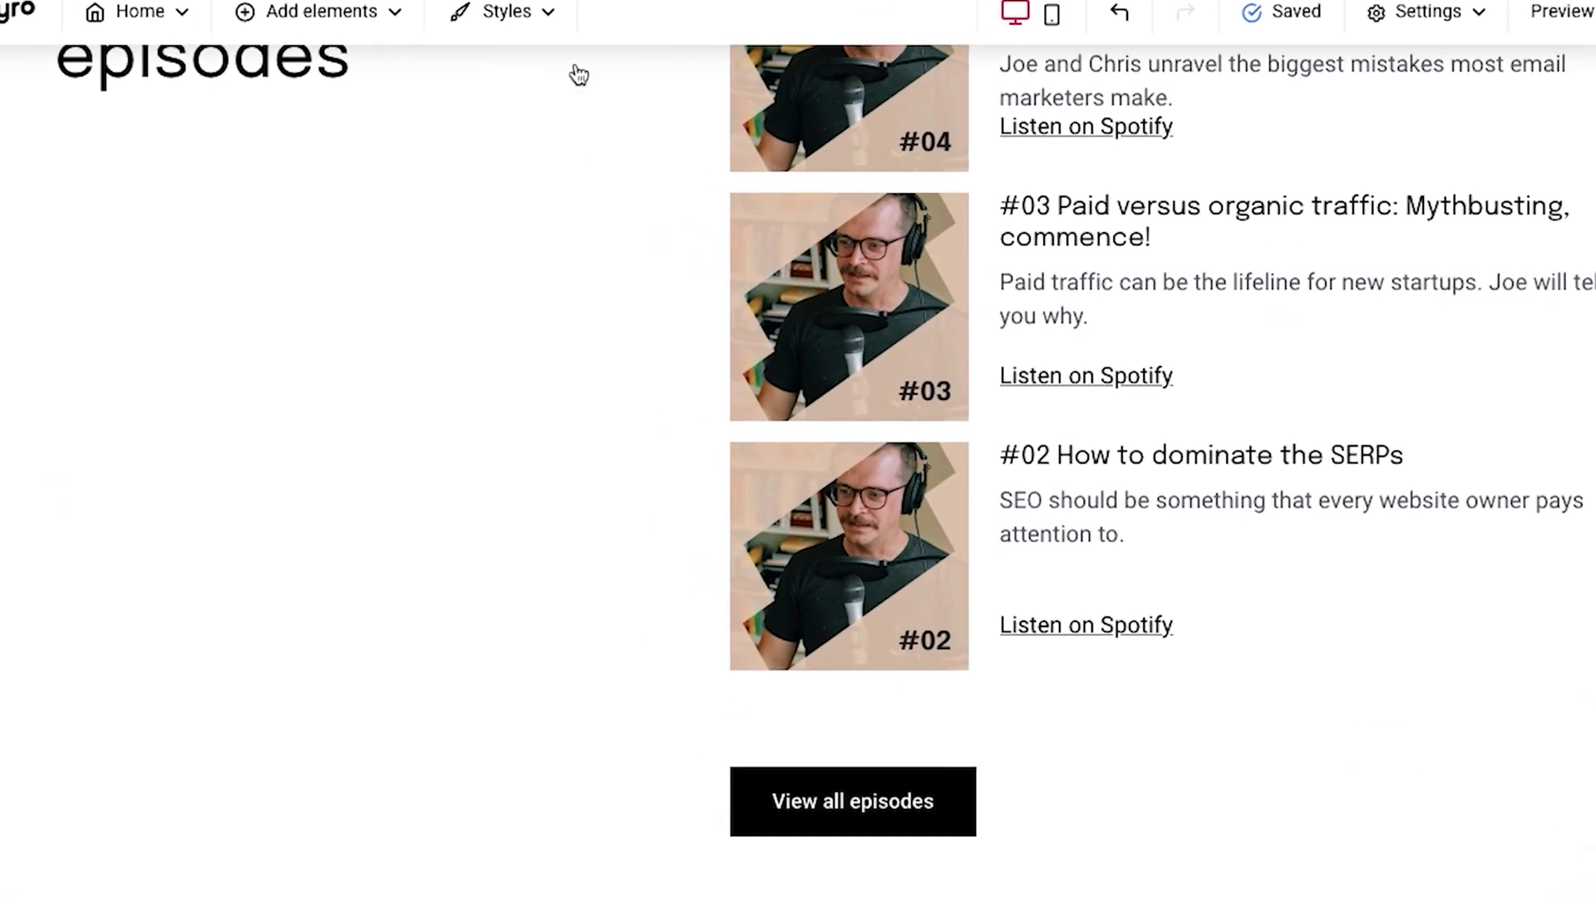
- Drop a living-room image into the episodes section and resize it to snap to its column
click(268, 22)
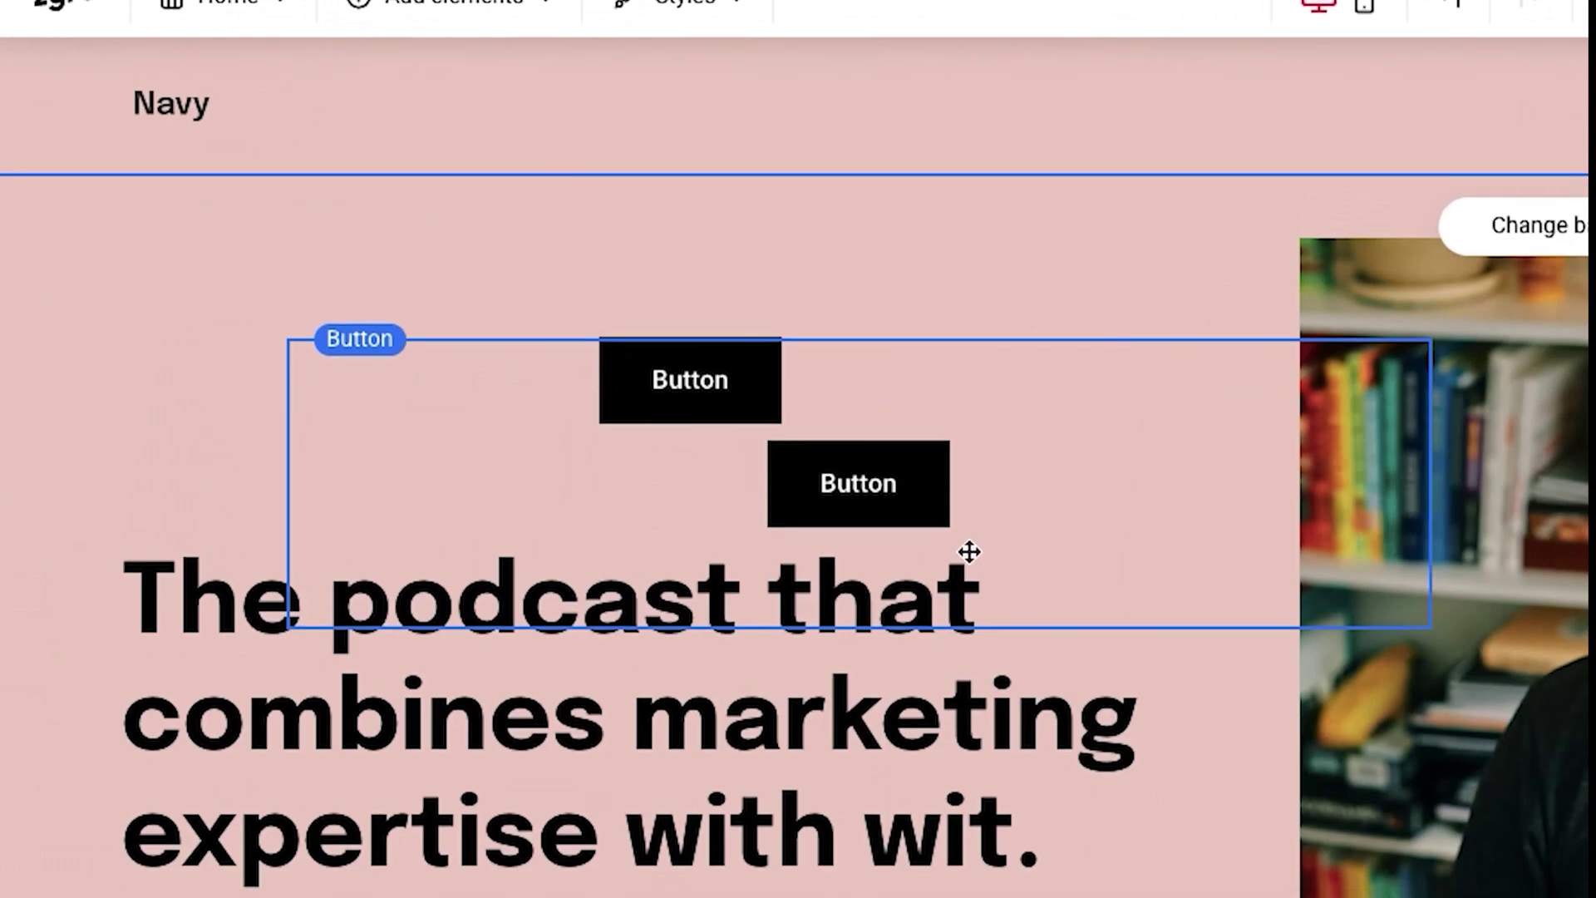
drag(970, 556, 866, 641)
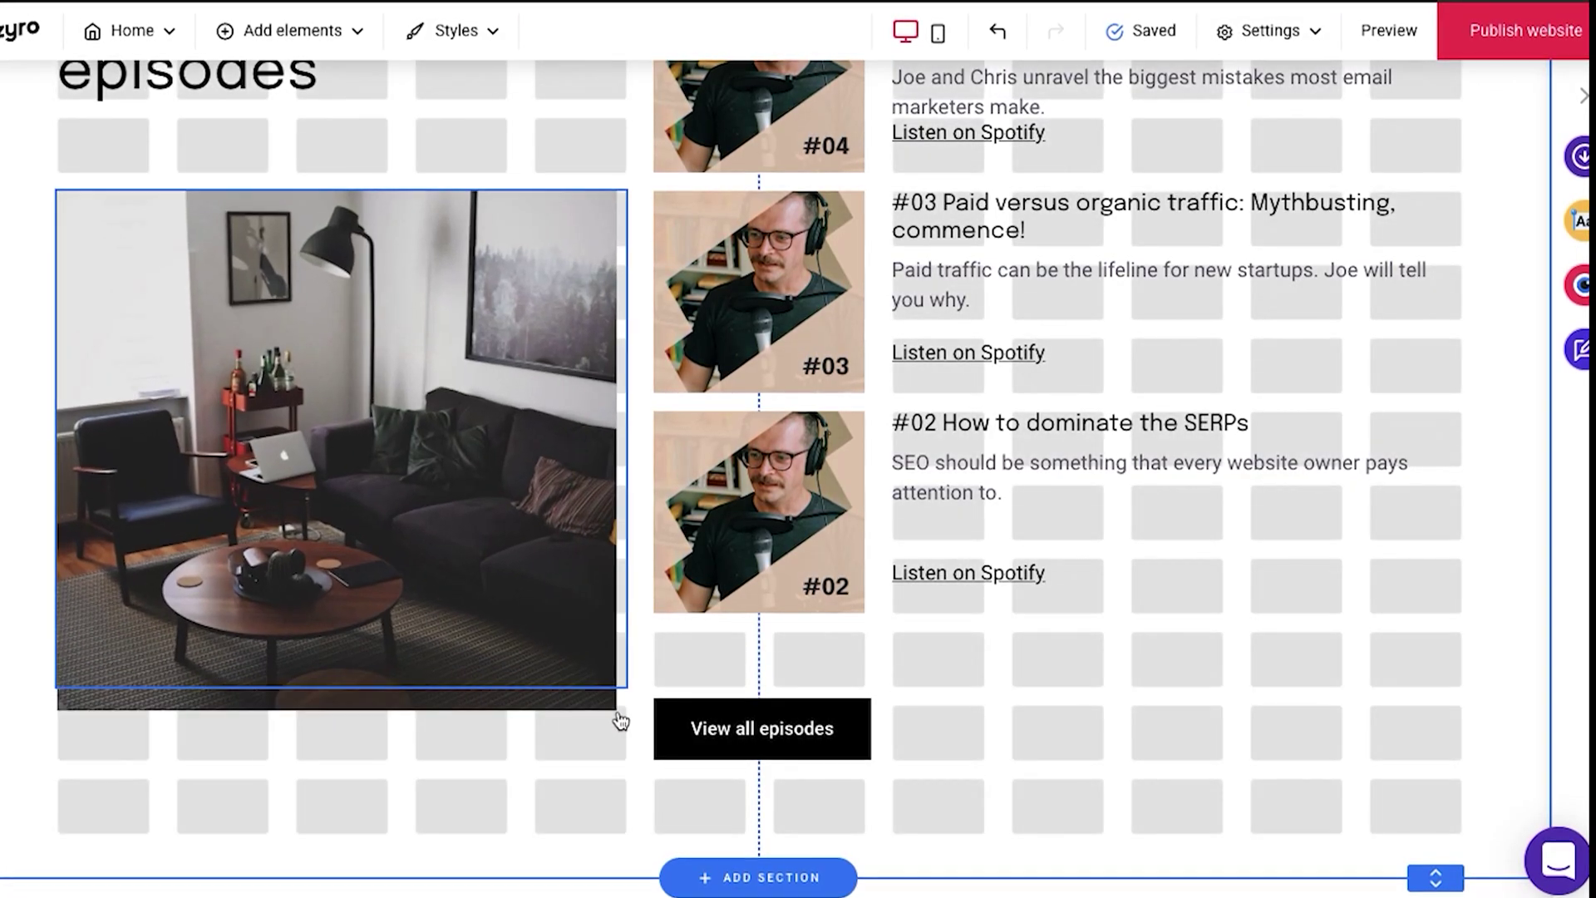
drag(962, 705, 603, 659)
drag(559, 730, 537, 574)
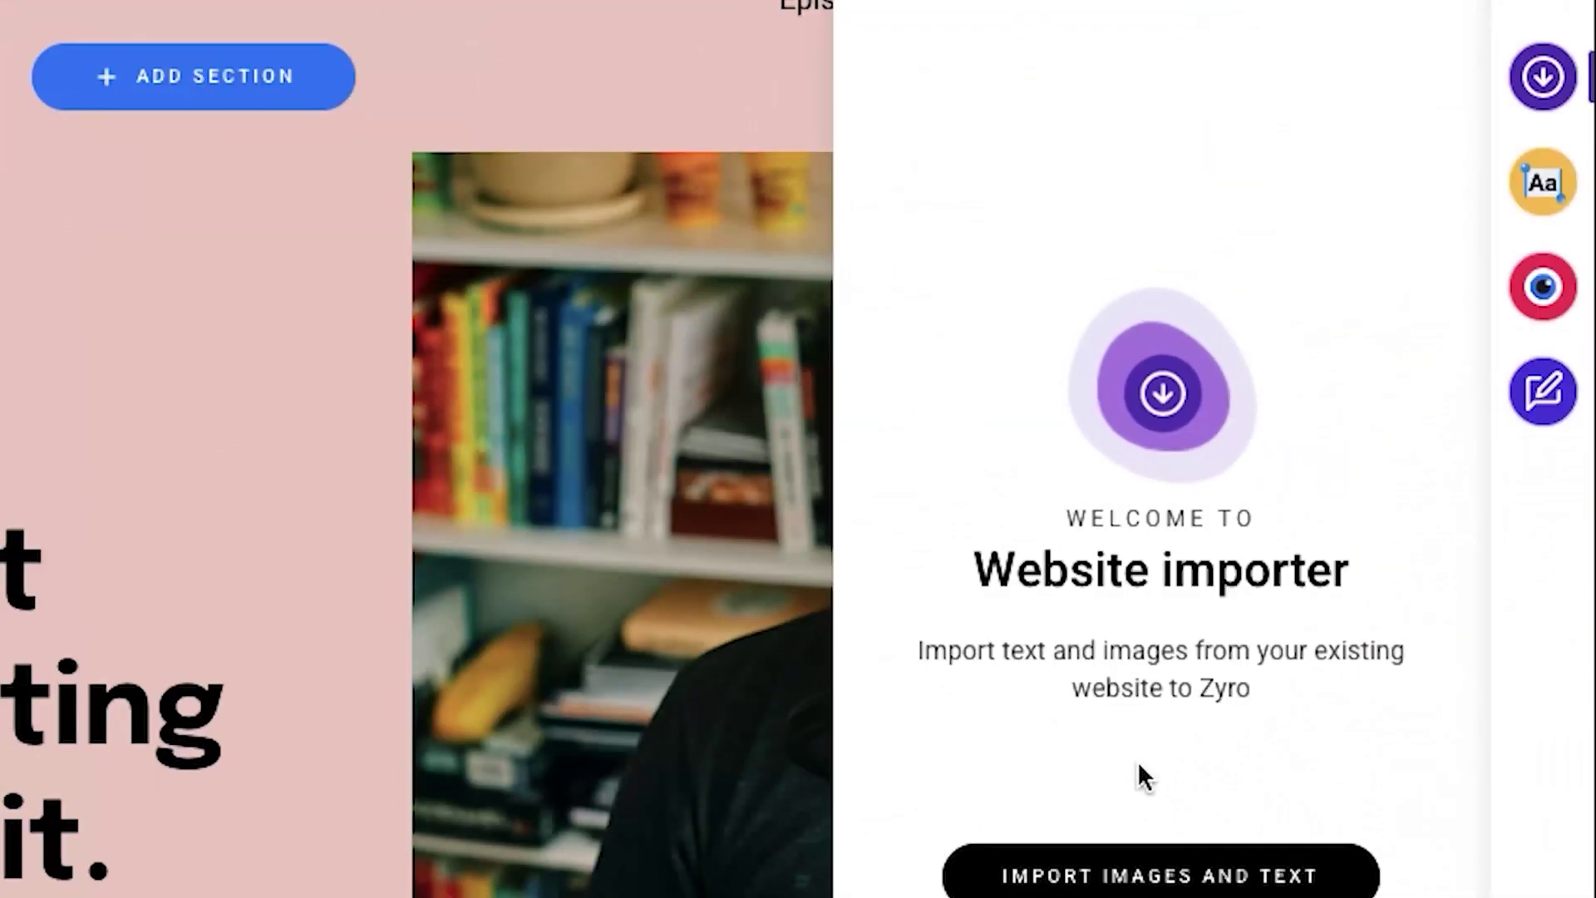
- Import images and text from google.com with the Website importer
scroll(1137, 761, down, 1)
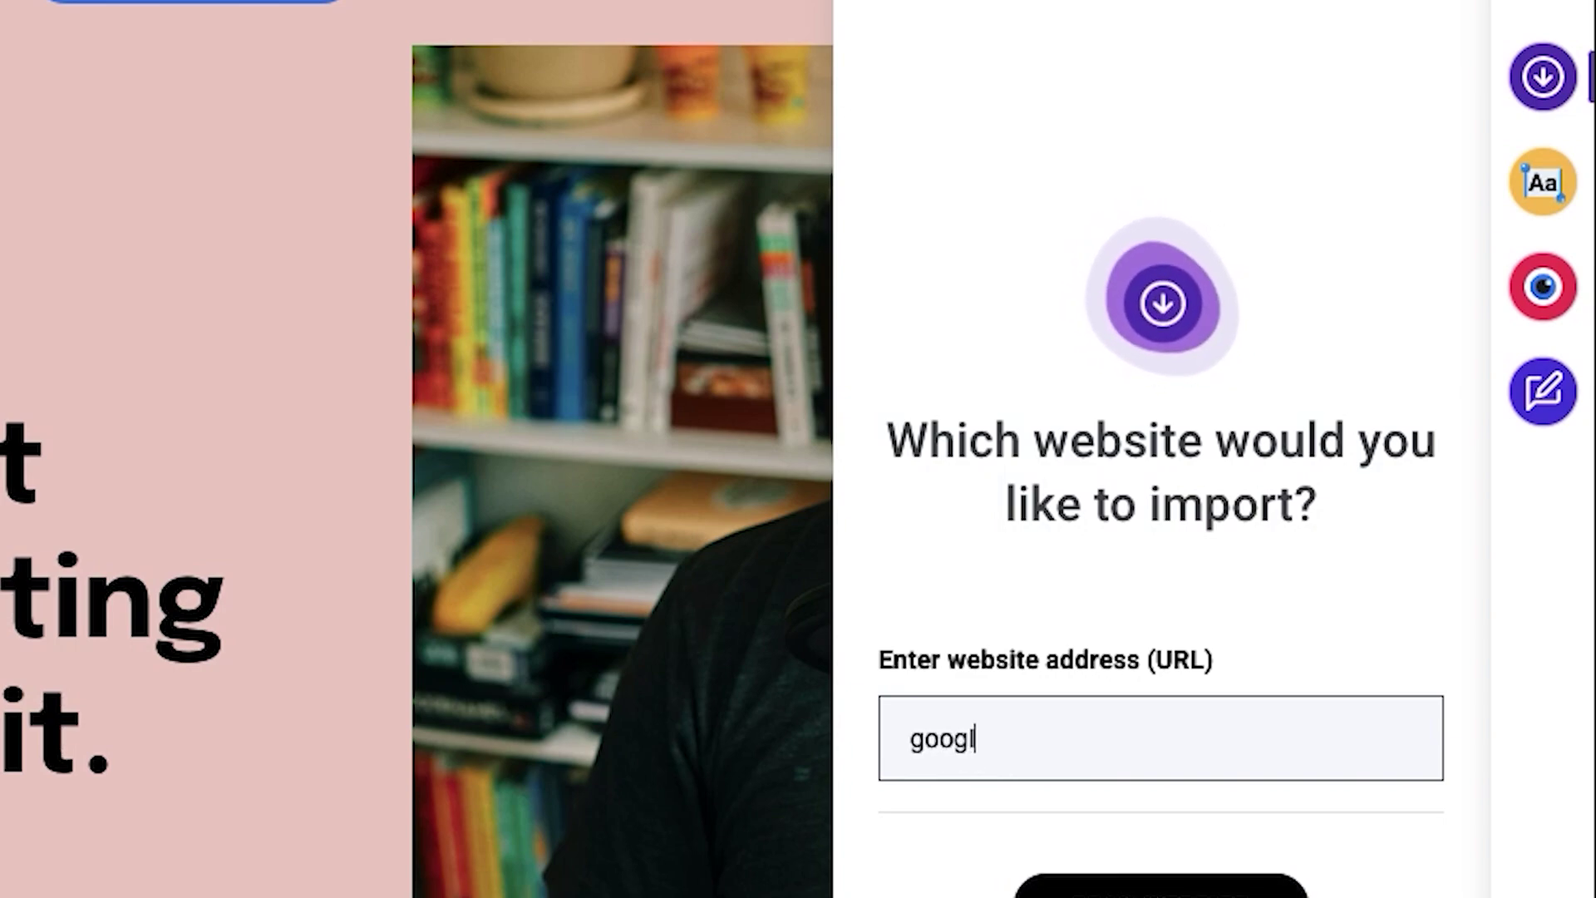
text(om)
key(Return)
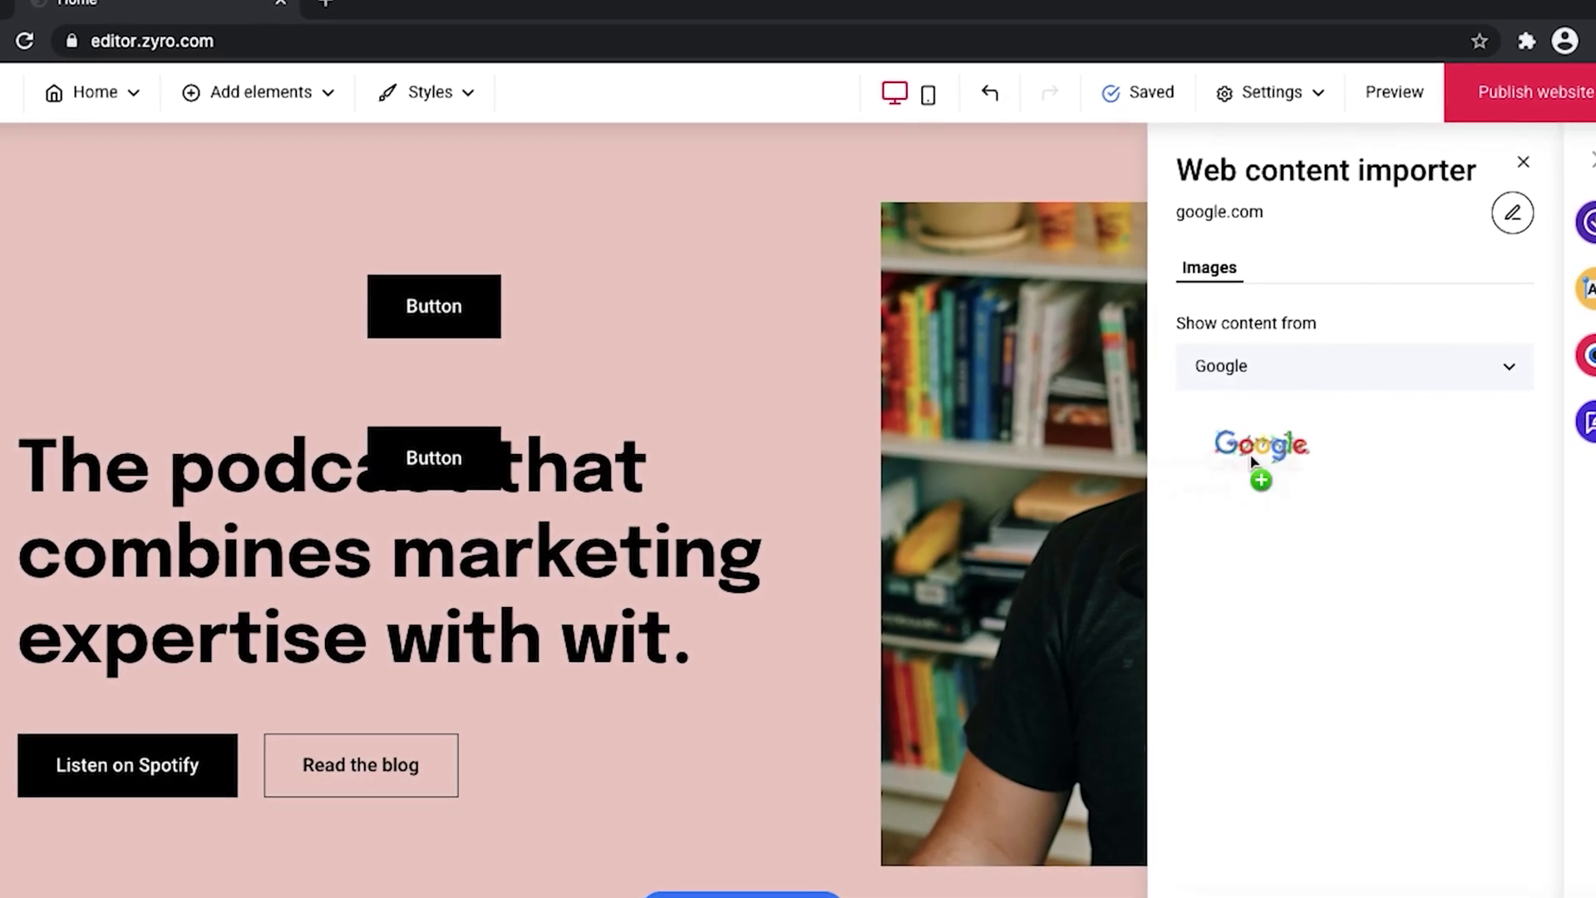
- Place the Google logo on the hero, widen it across the headline, then delete it
drag(1253, 462, 227, 422)
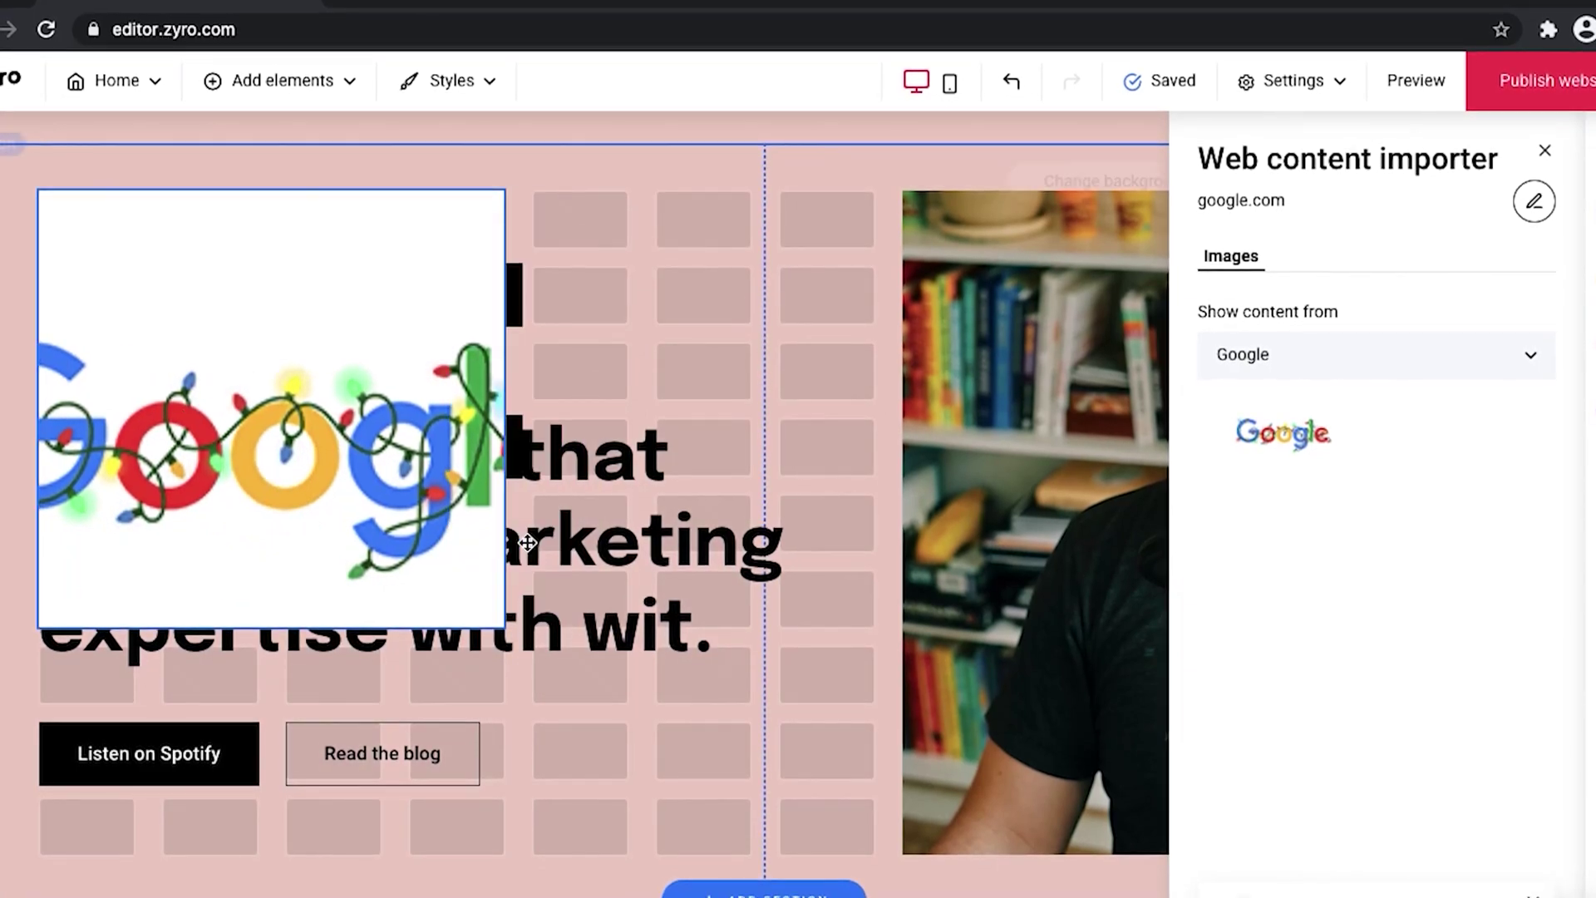
drag(527, 542, 881, 565)
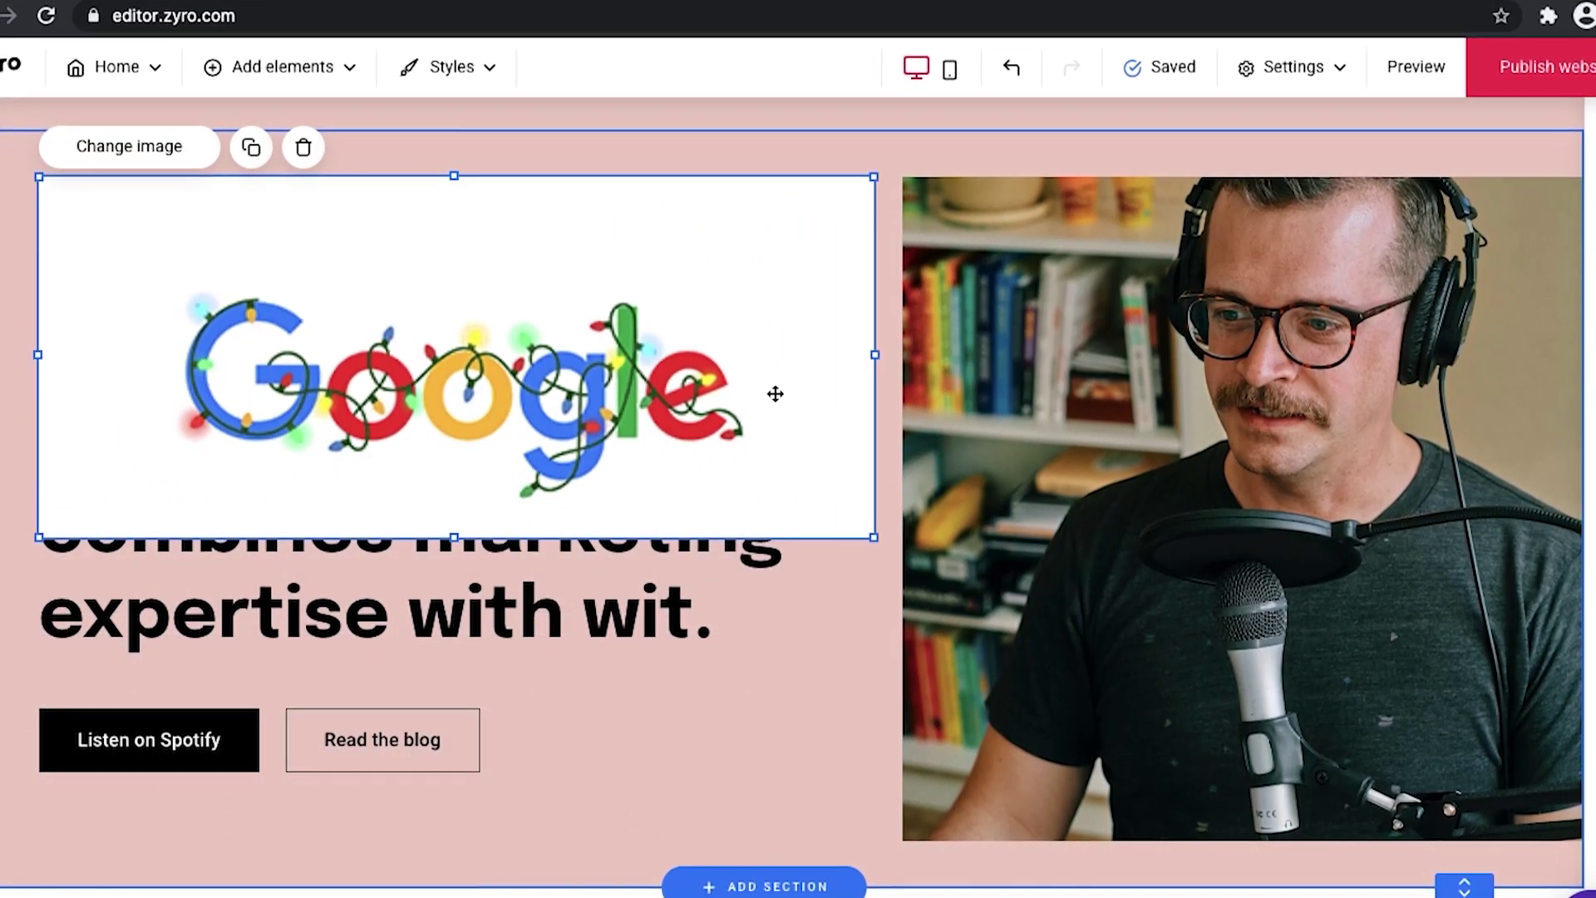
key(Delete)
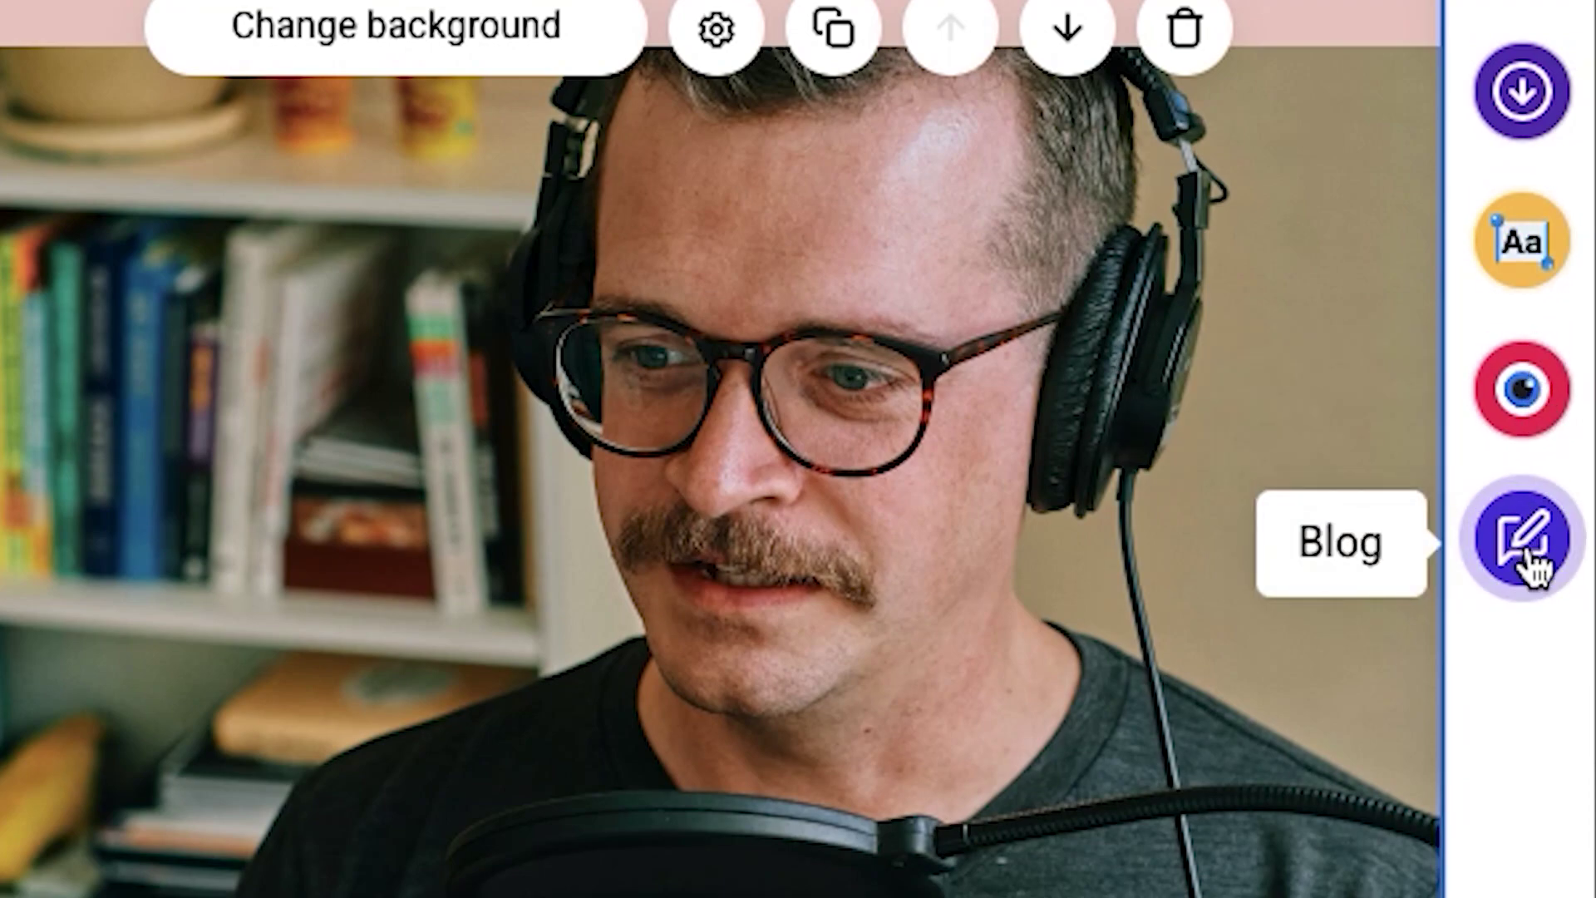
- Generate AI Writer About paragraphs for a Music & Entertainment Pop Music Artist
click(1522, 245)
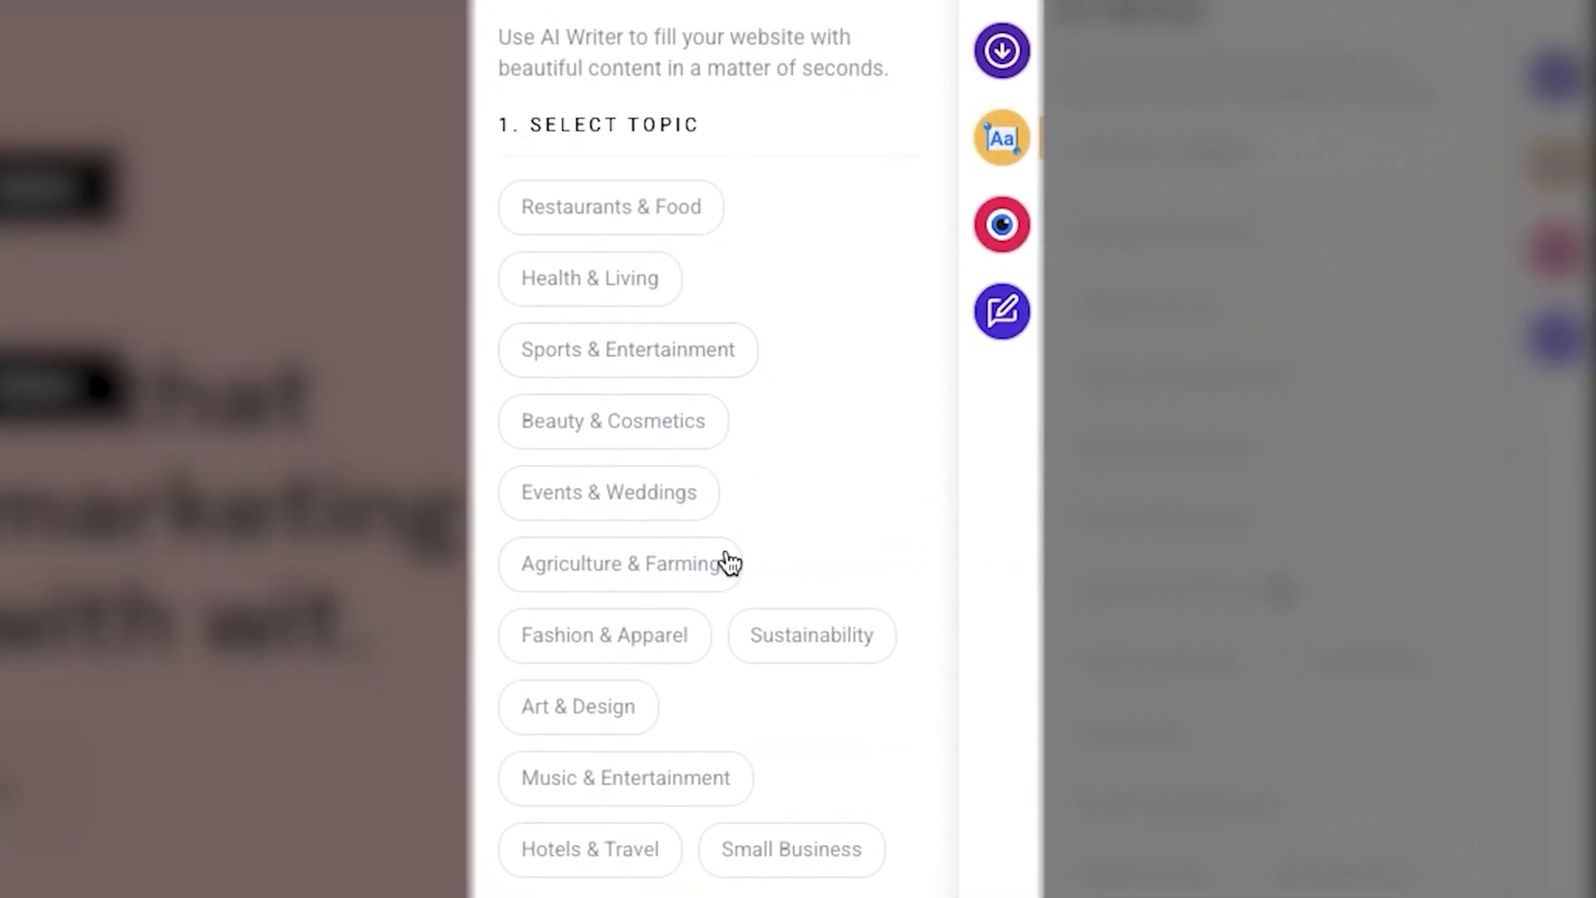
click(723, 563)
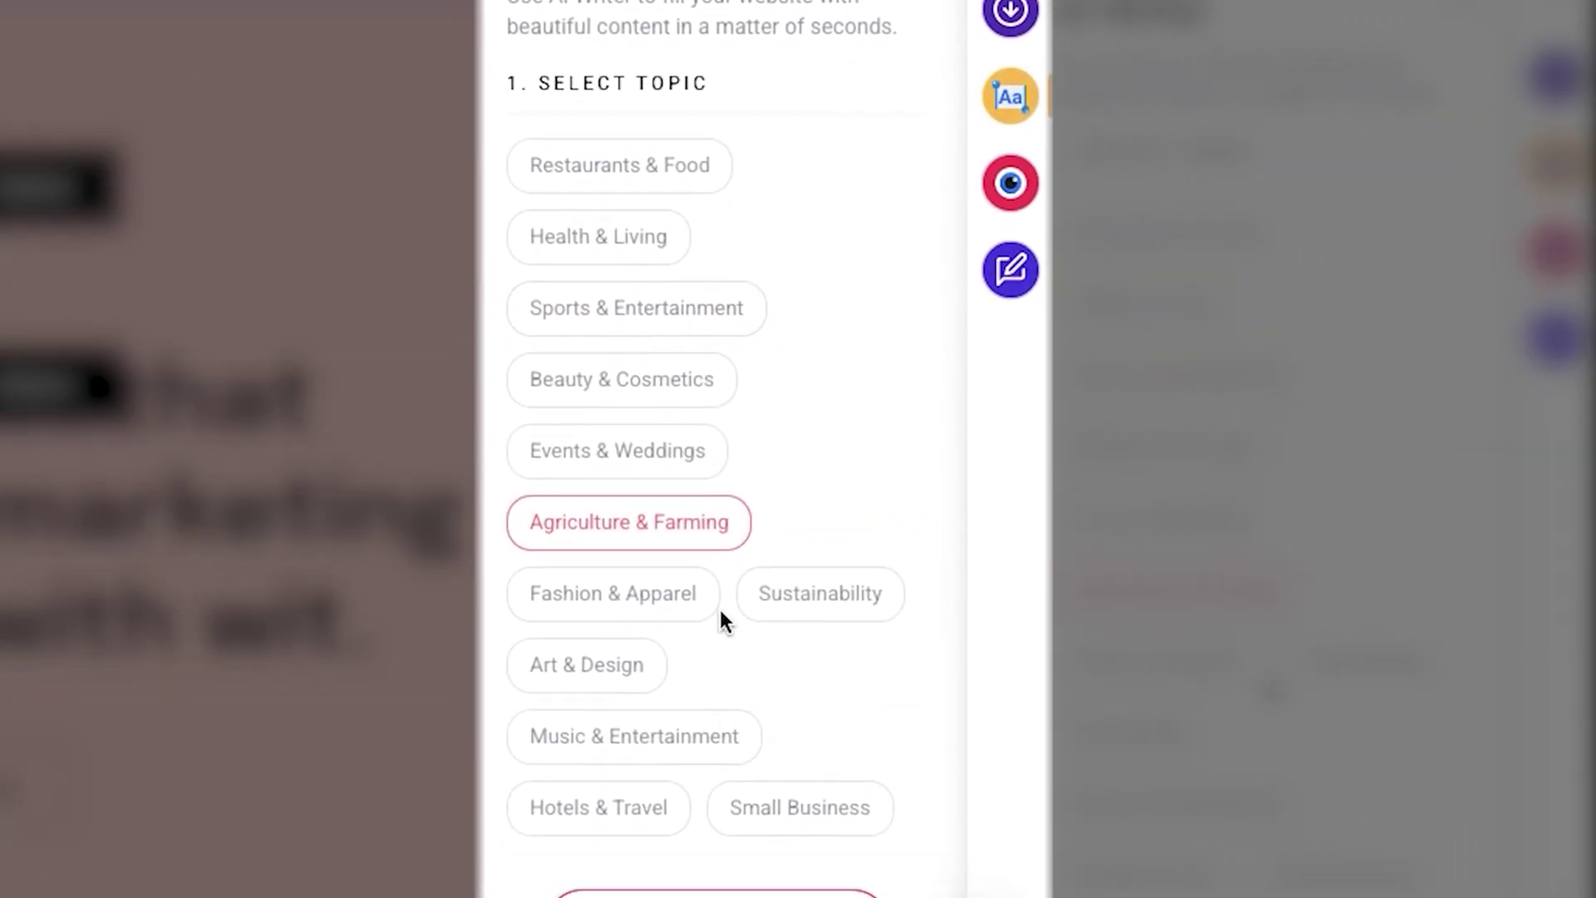
click(682, 746)
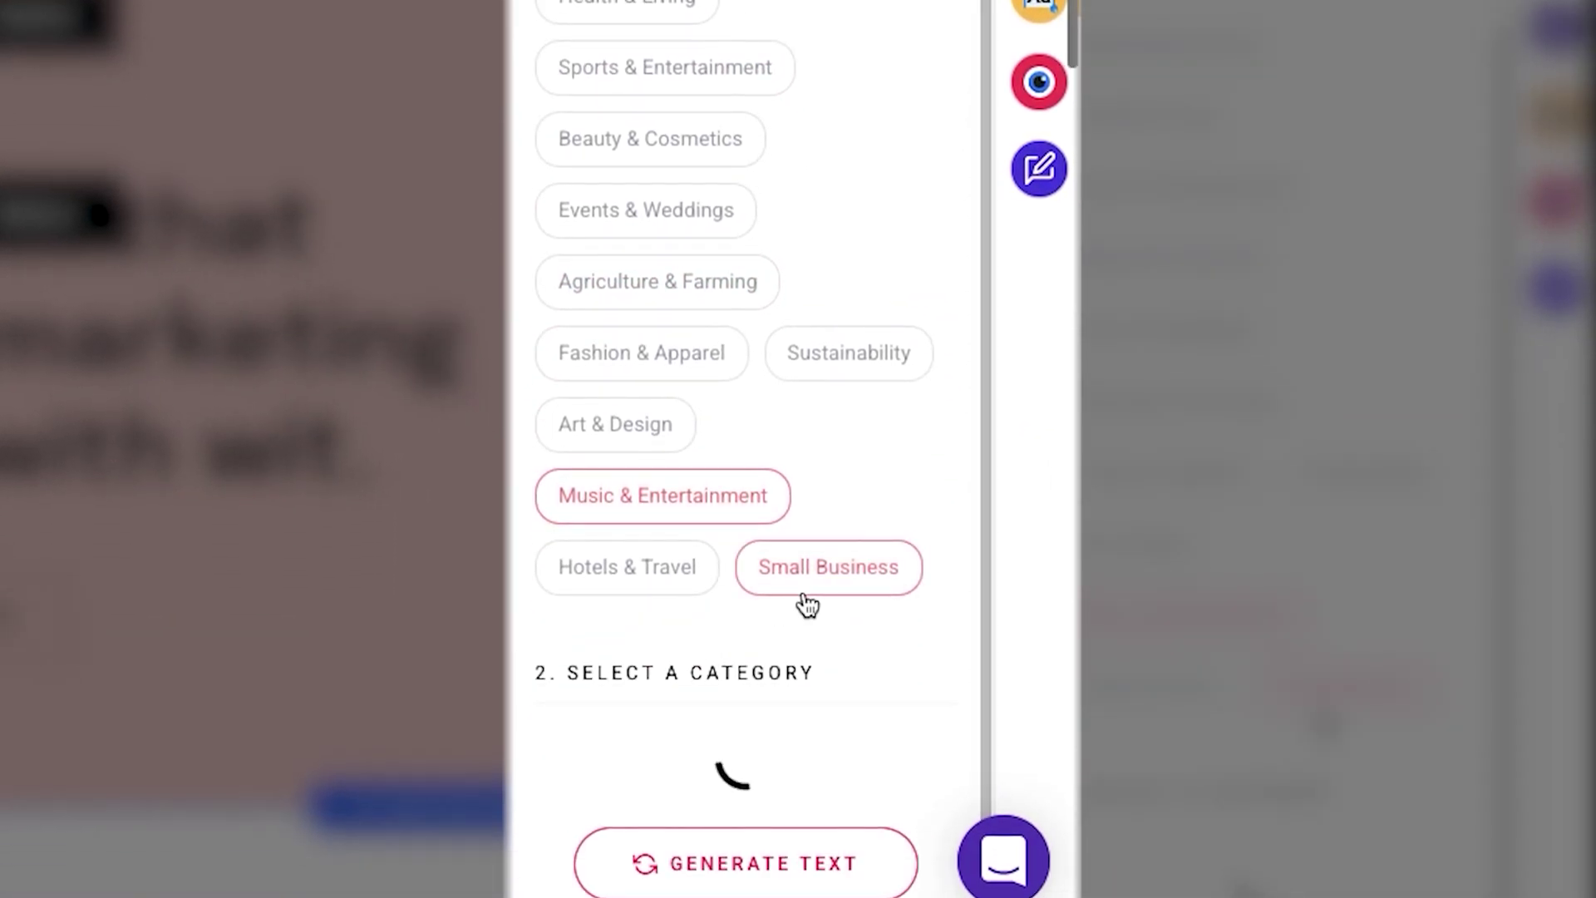
scroll(809, 607, down, 2)
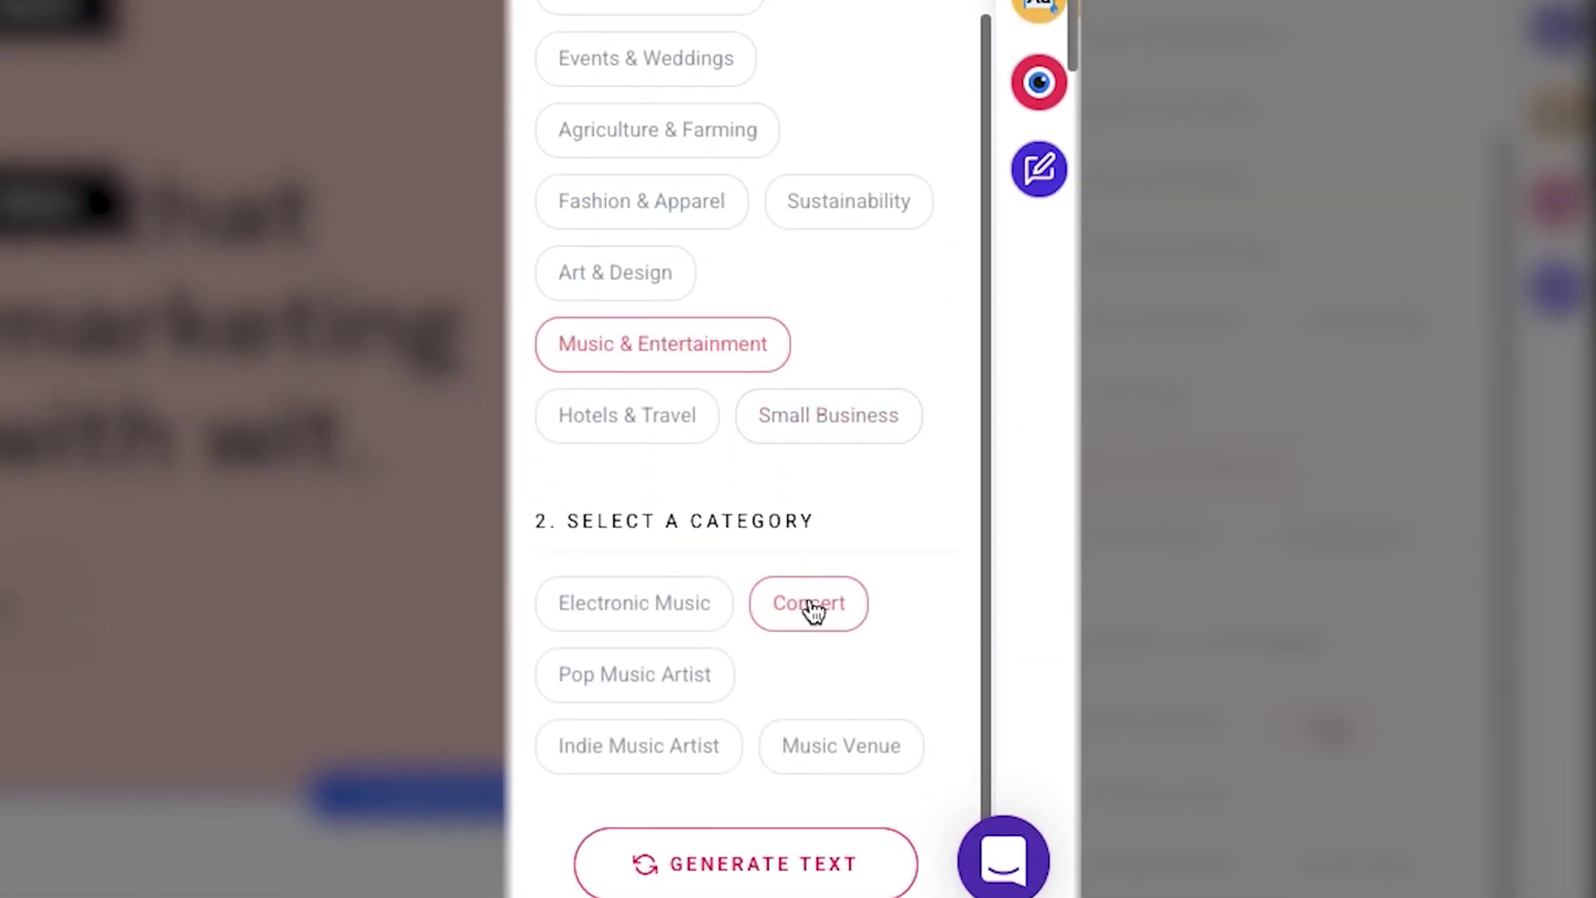
click(672, 687)
scroll(855, 522, down, 2)
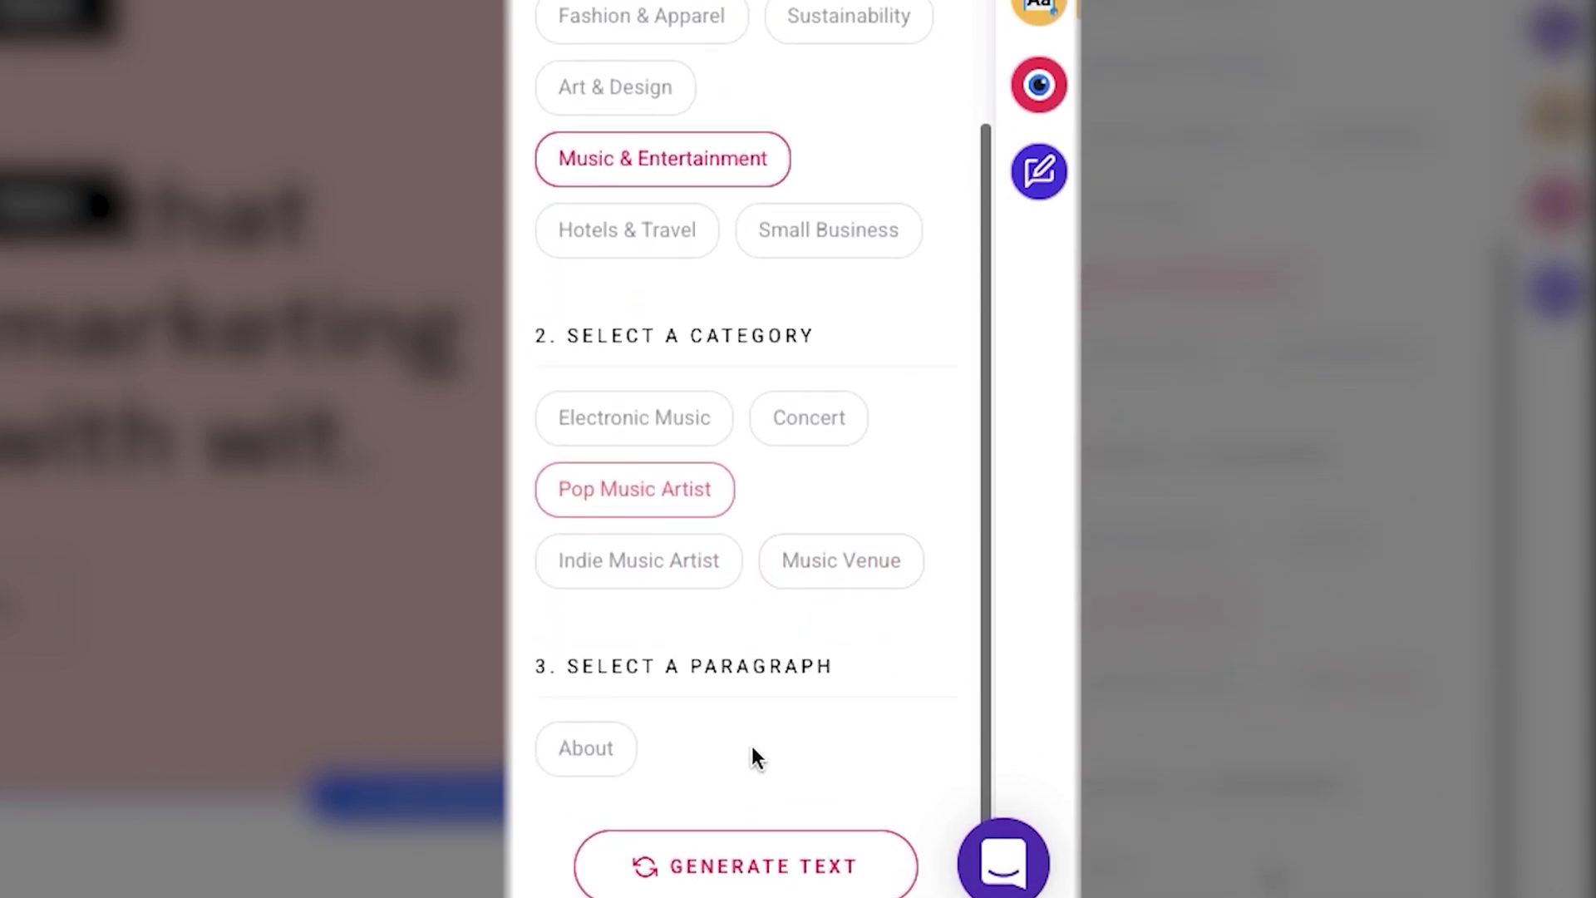
click(746, 869)
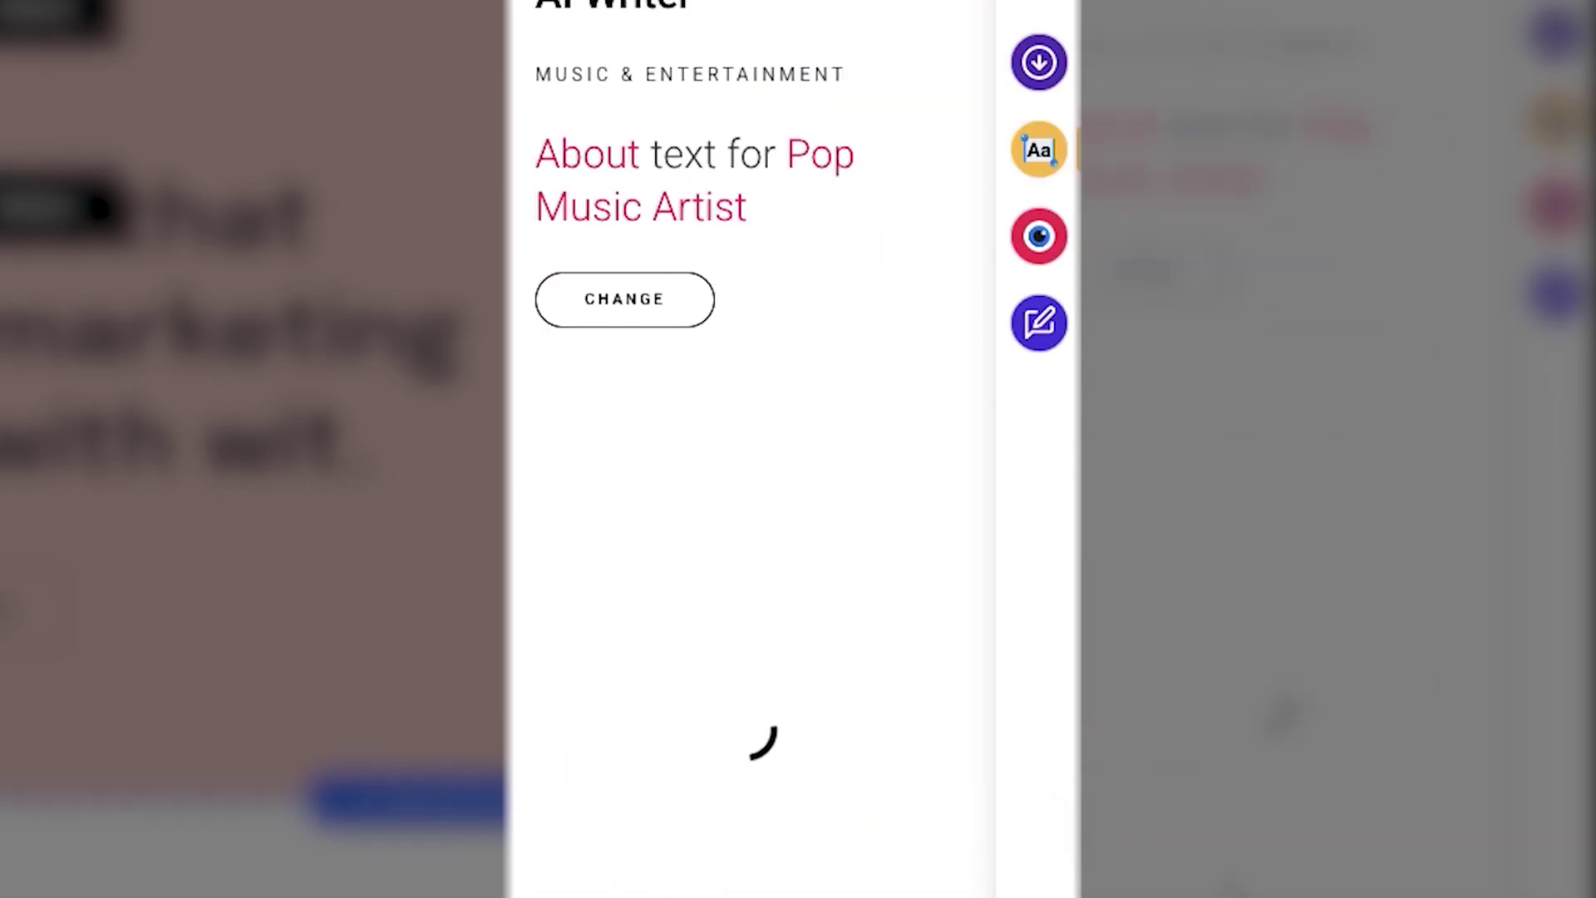
- Scroll through the generated bio texts and close the AI Writer panel
scroll(824, 496, down, 3)
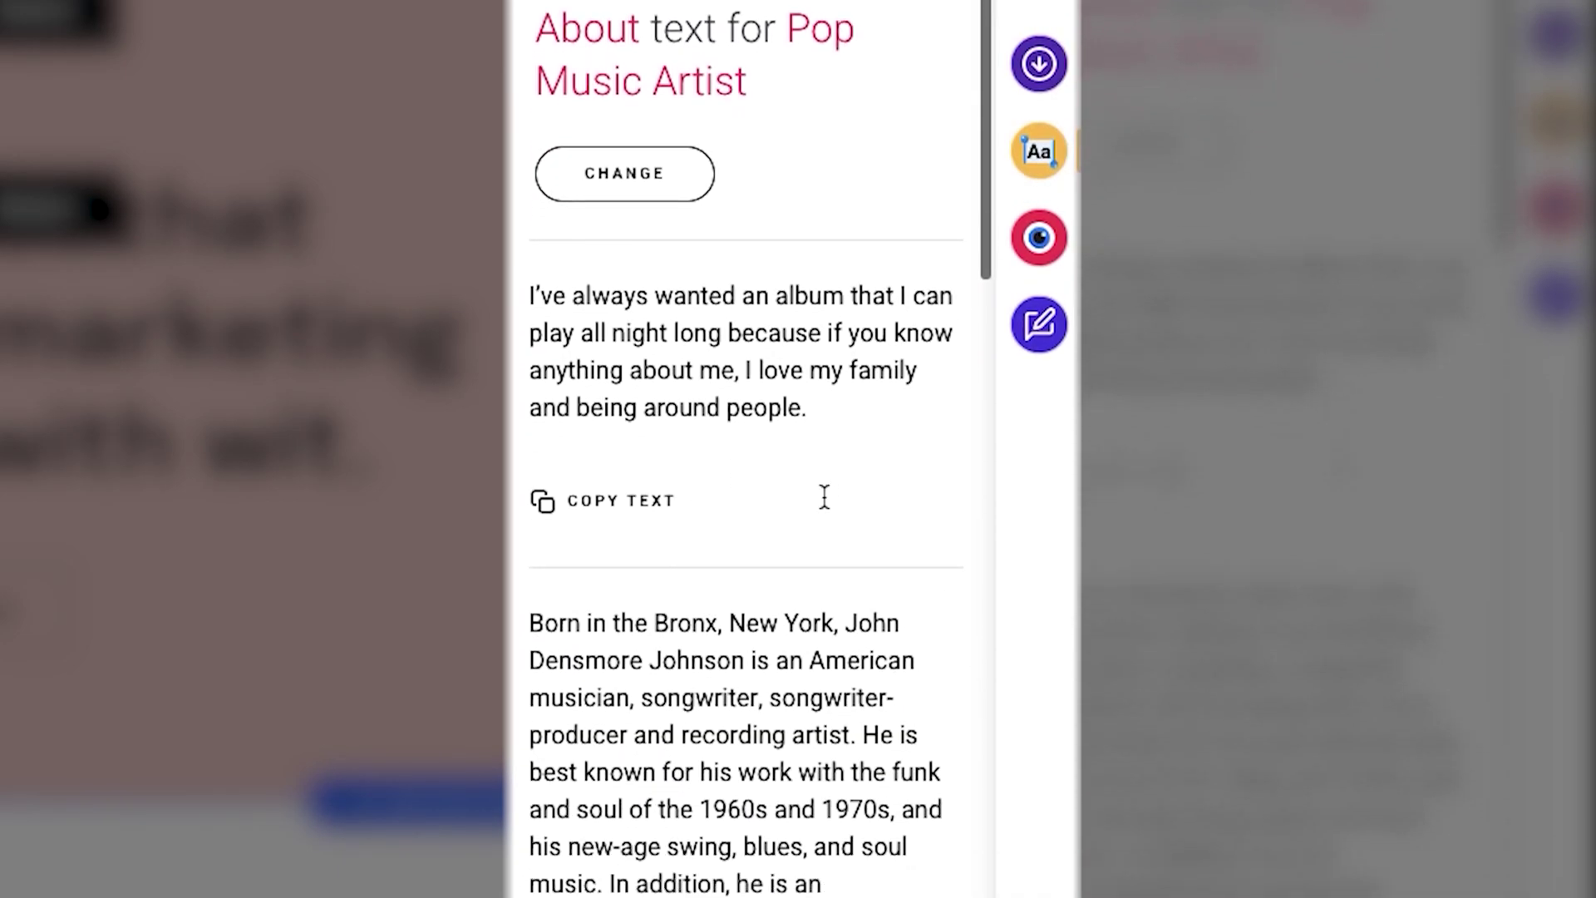
scroll(824, 496, down, 5)
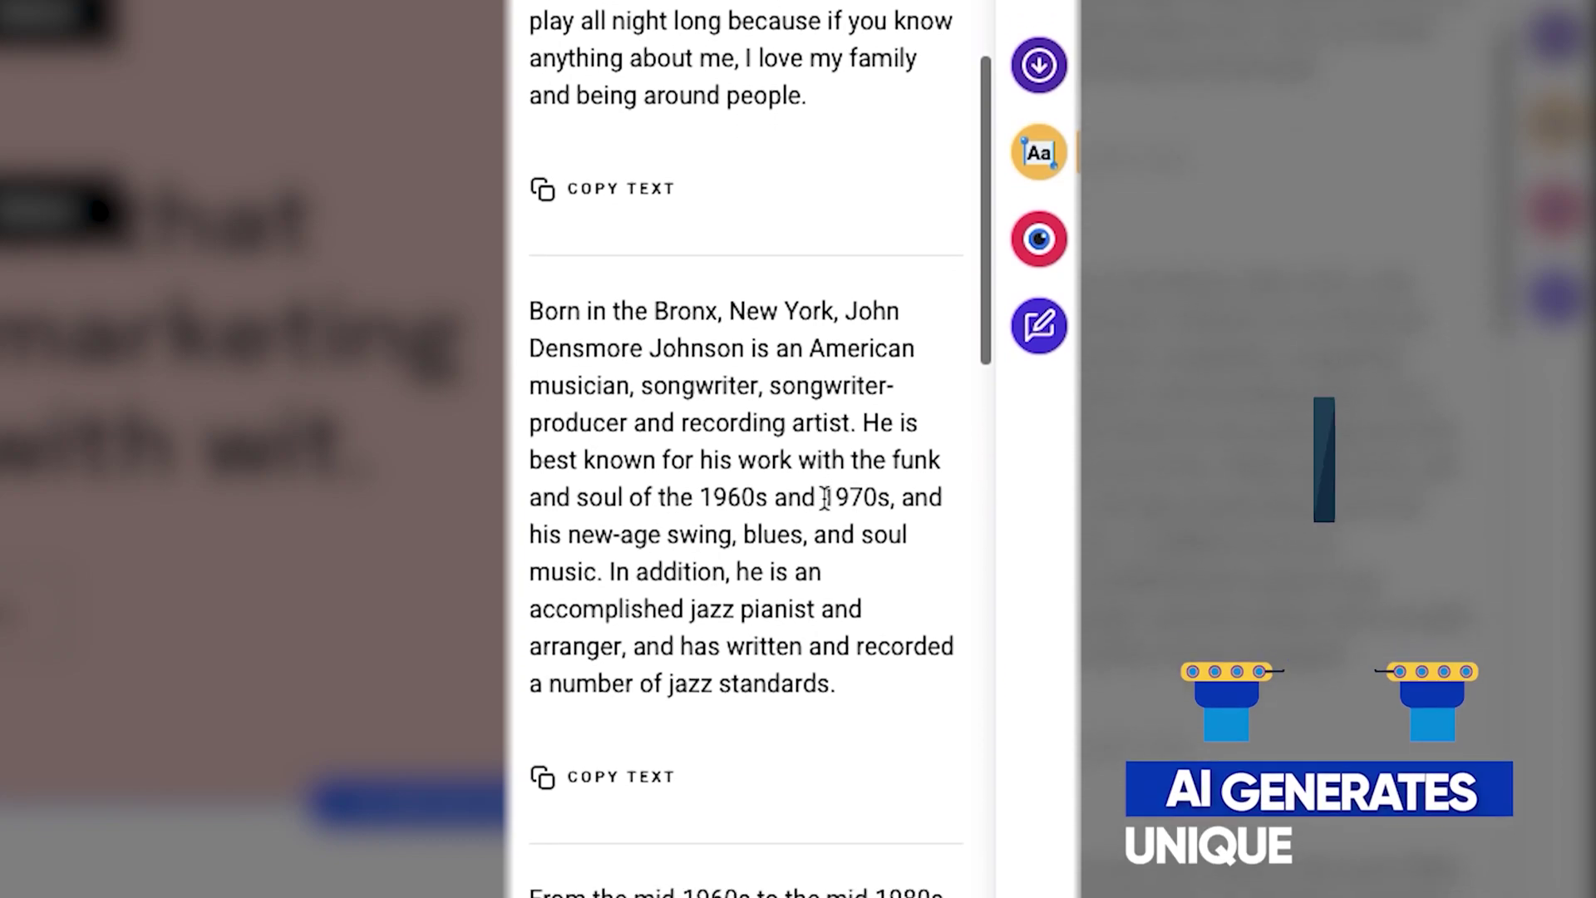
scroll(824, 498, down, 7)
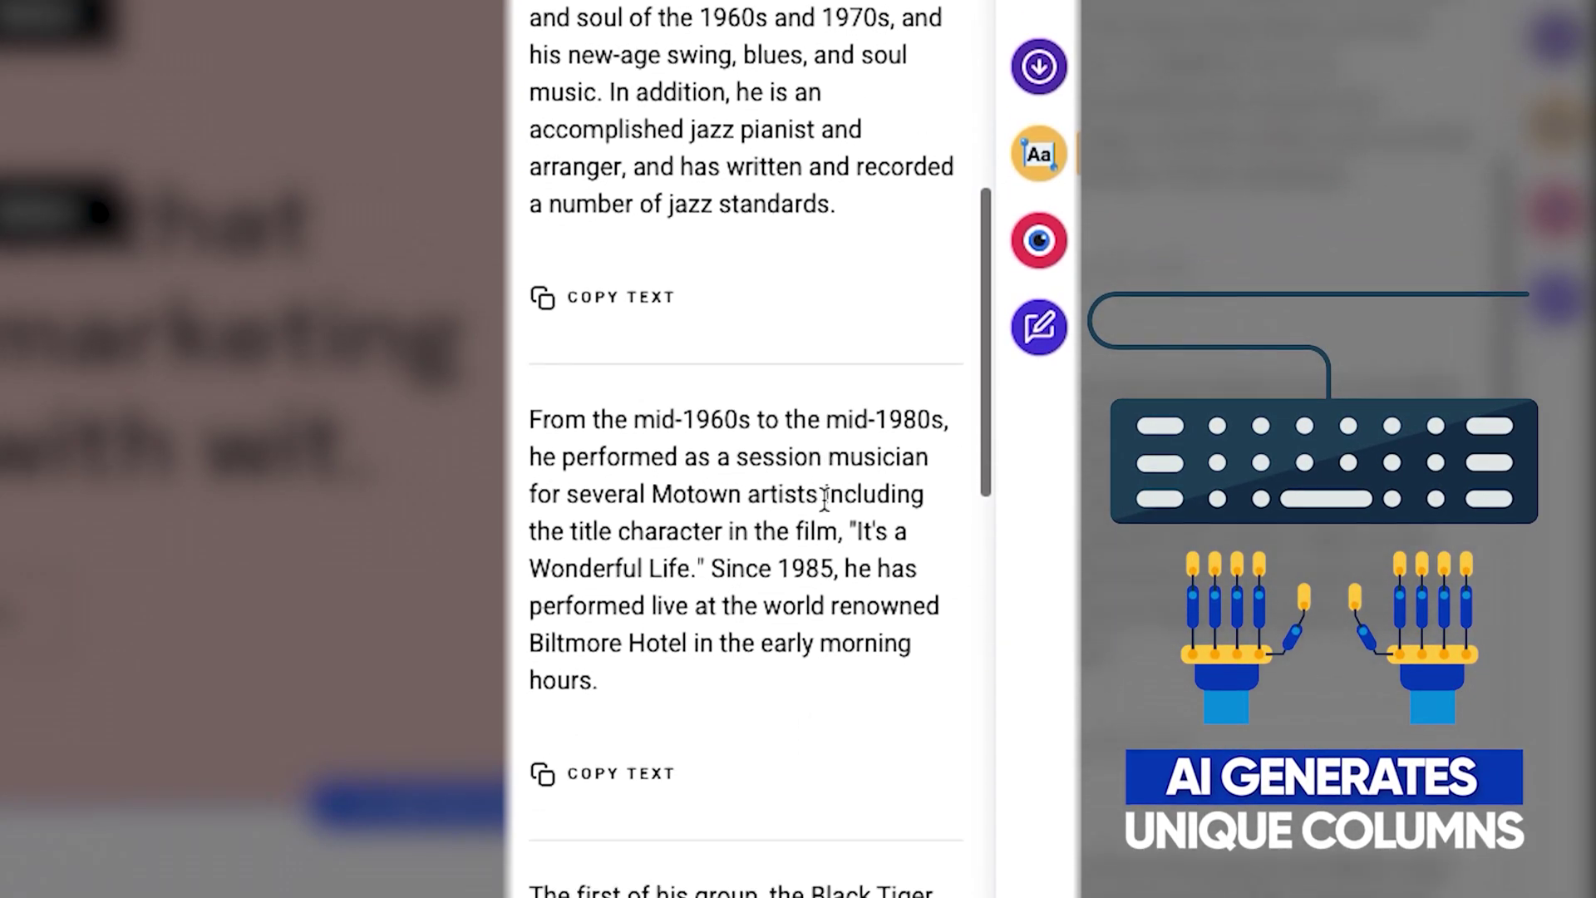
scroll(824, 499, down, 5)
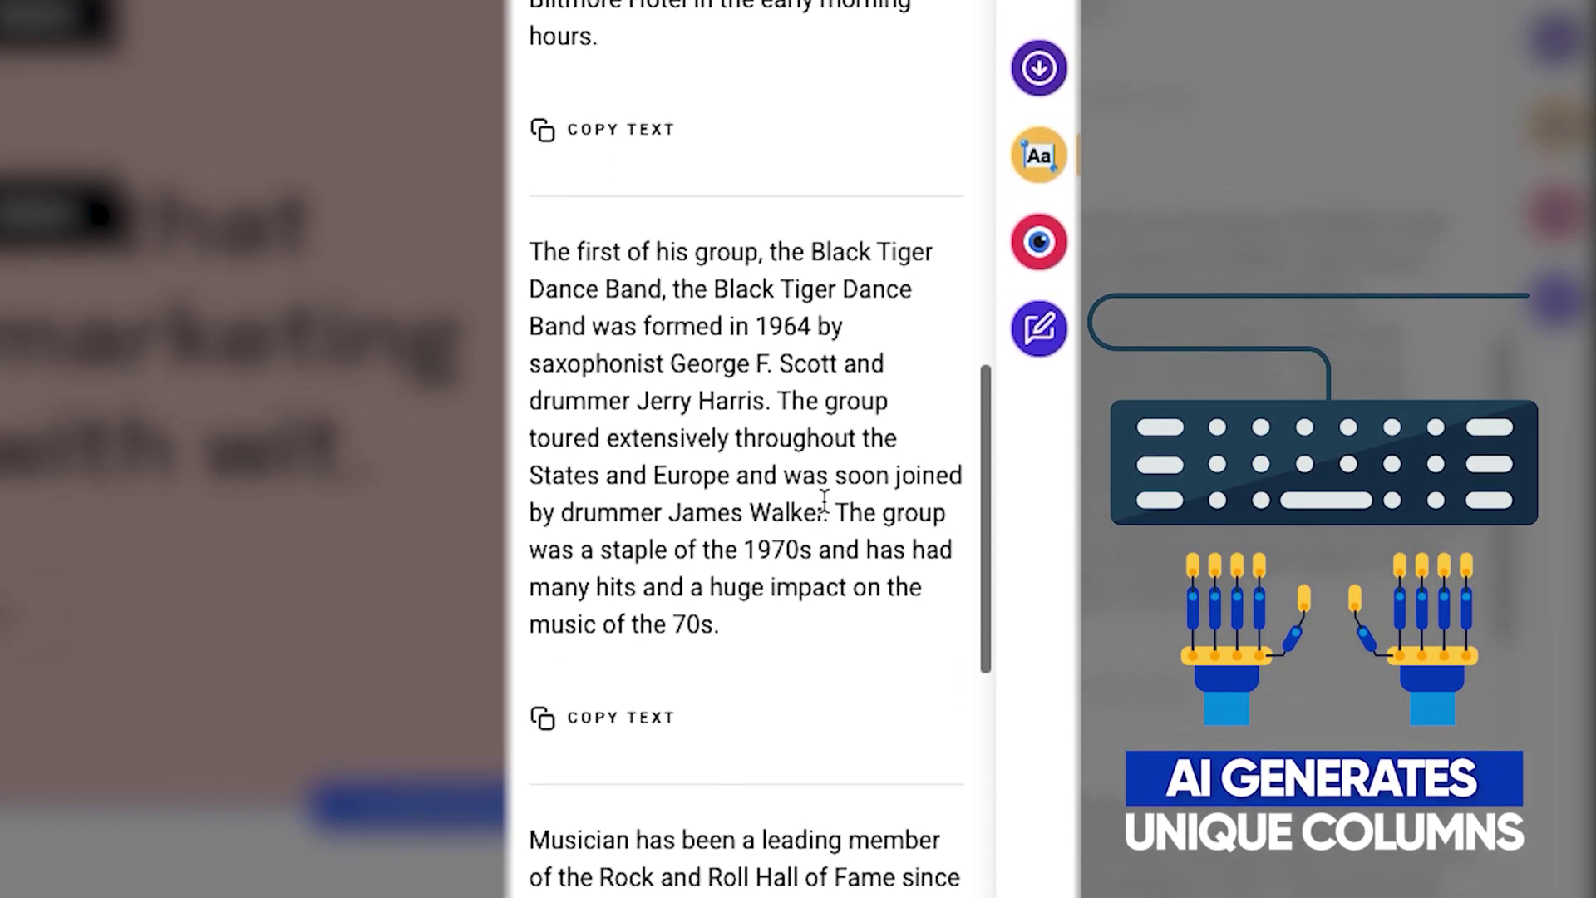
scroll(824, 502, down, 6)
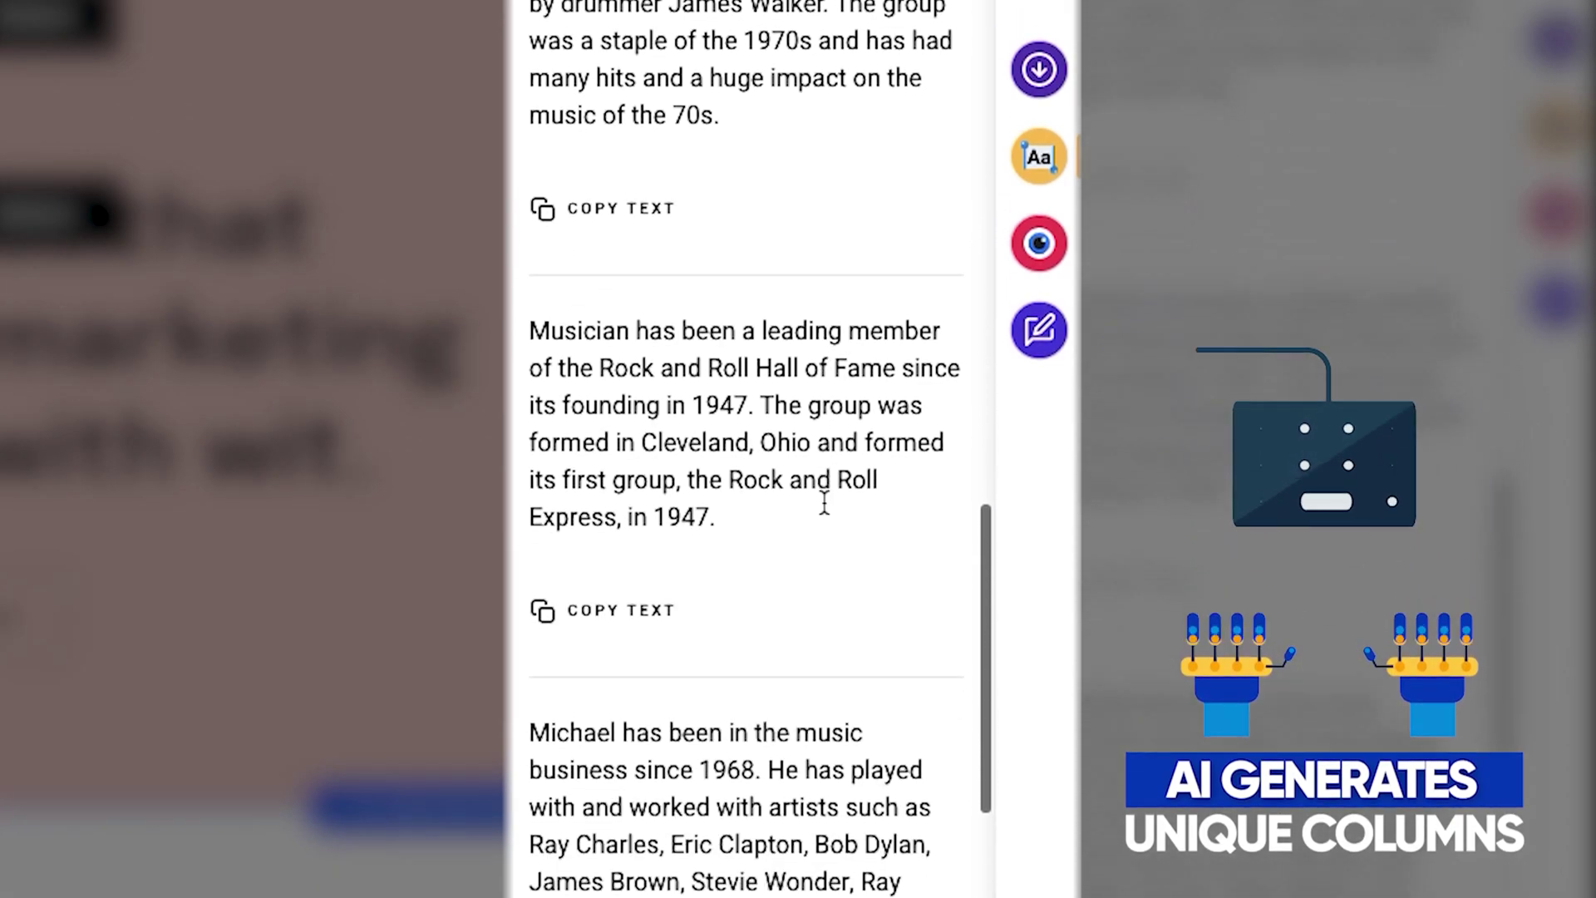
scroll(824, 502, down, 5)
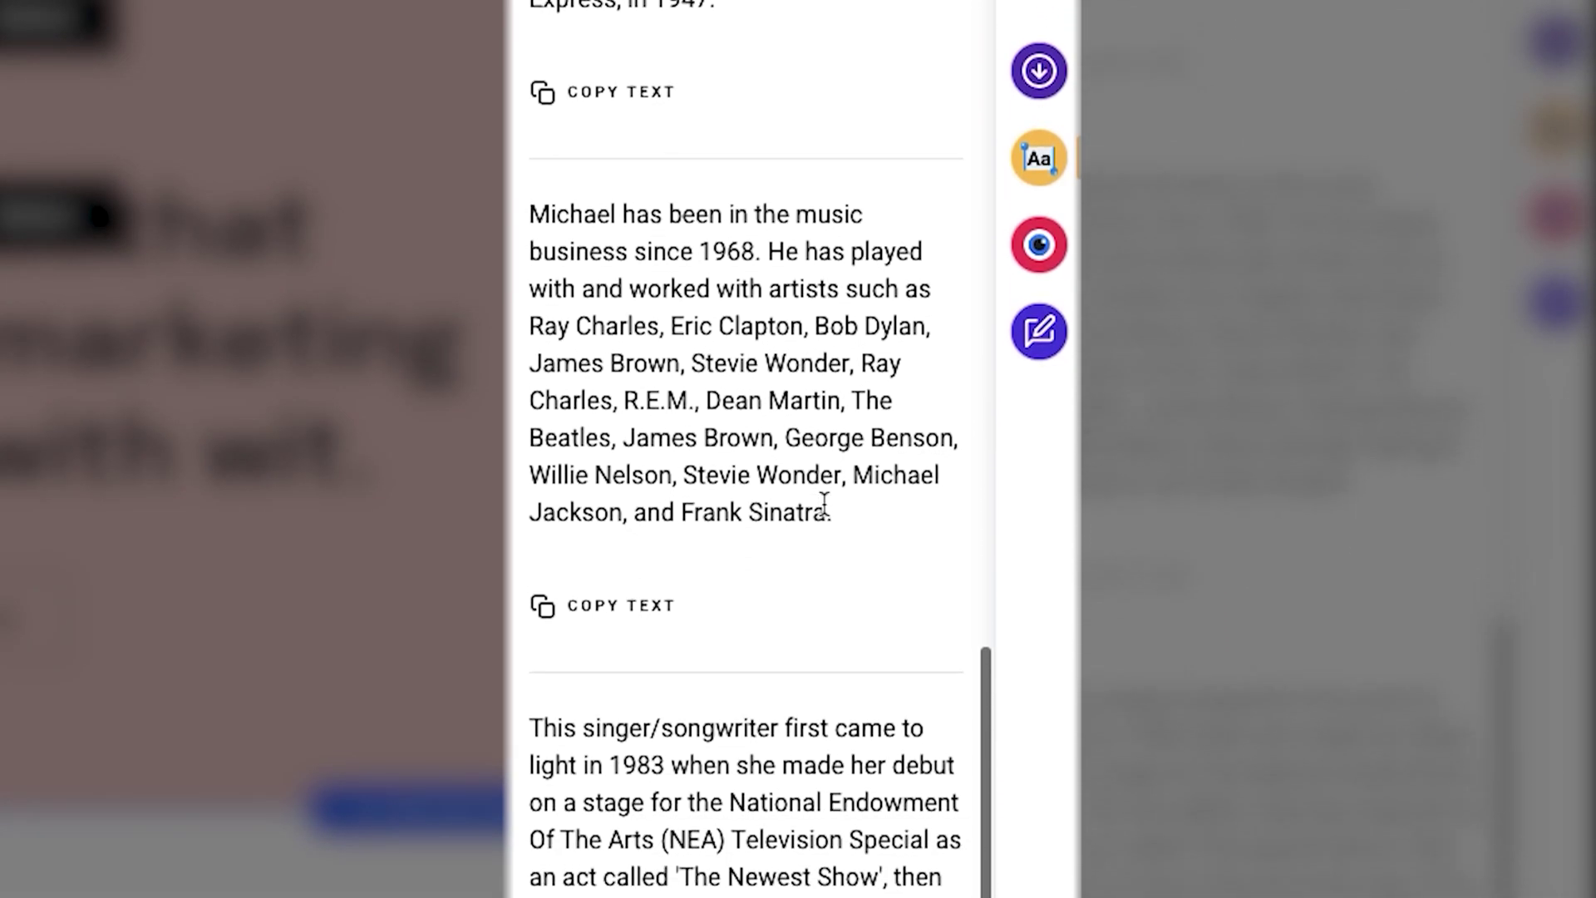
scroll(824, 502, down, 2)
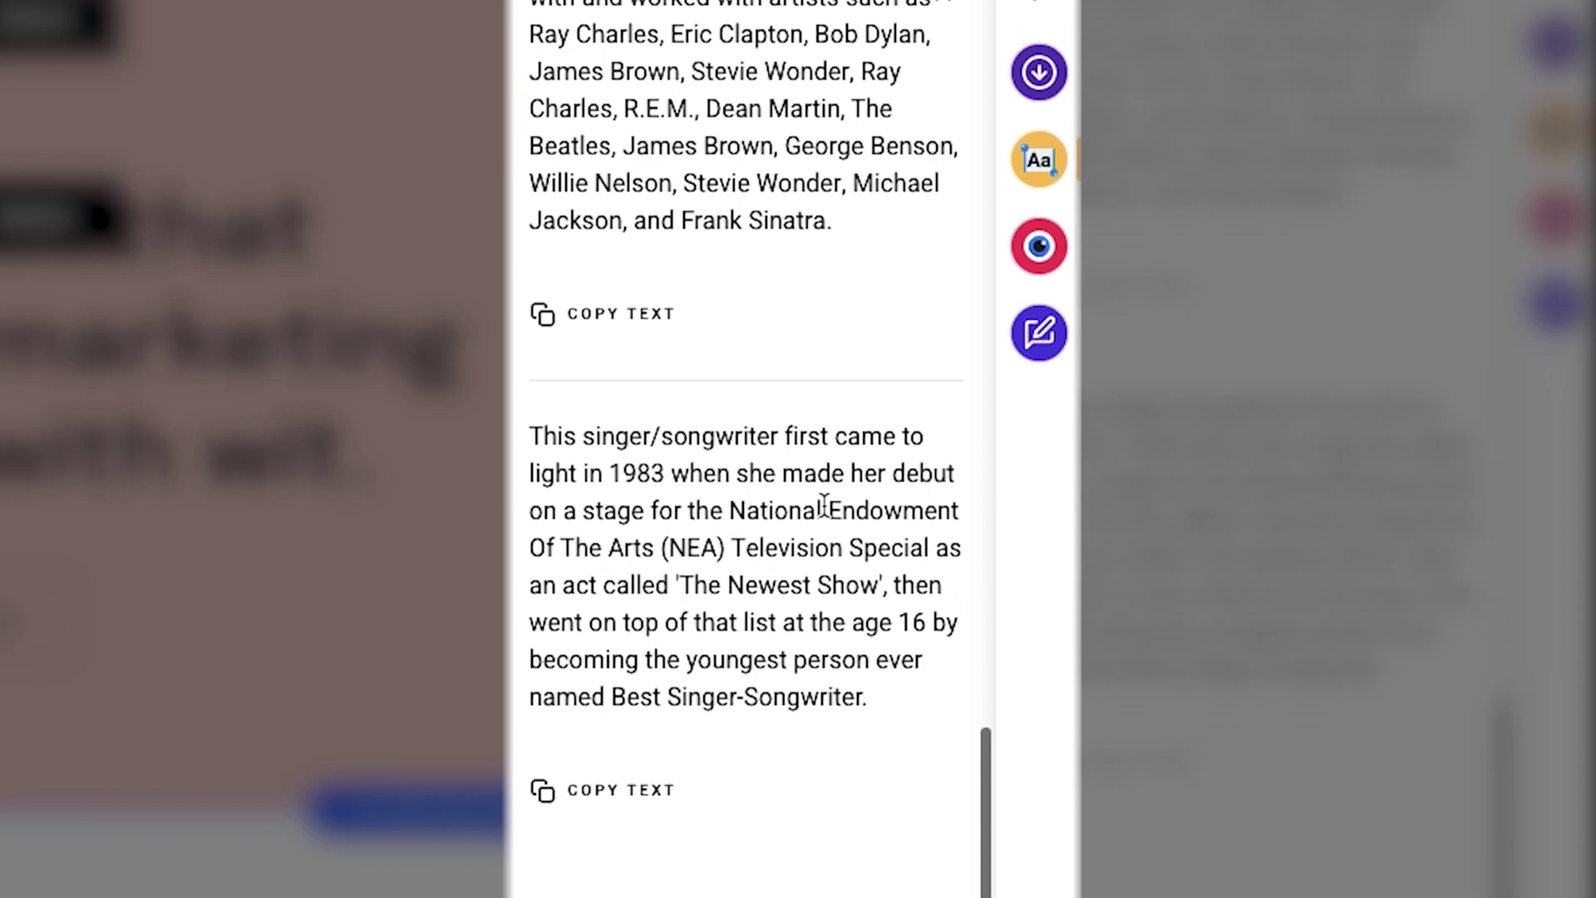
scroll(824, 502, up, 6)
scroll(1270, 481, up, 3)
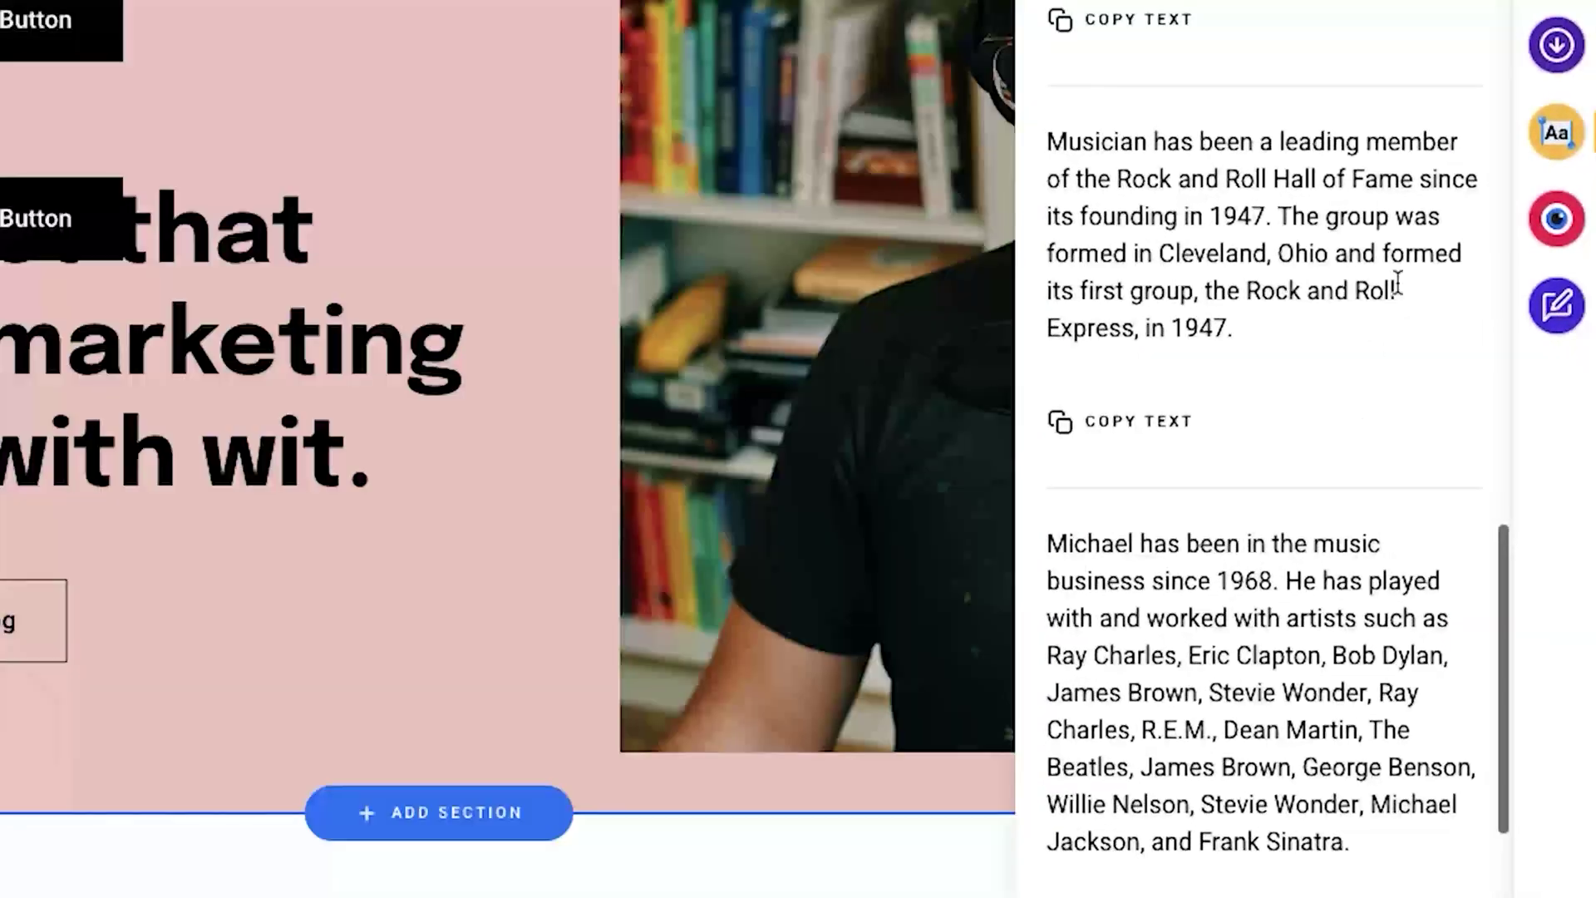
click(1468, 15)
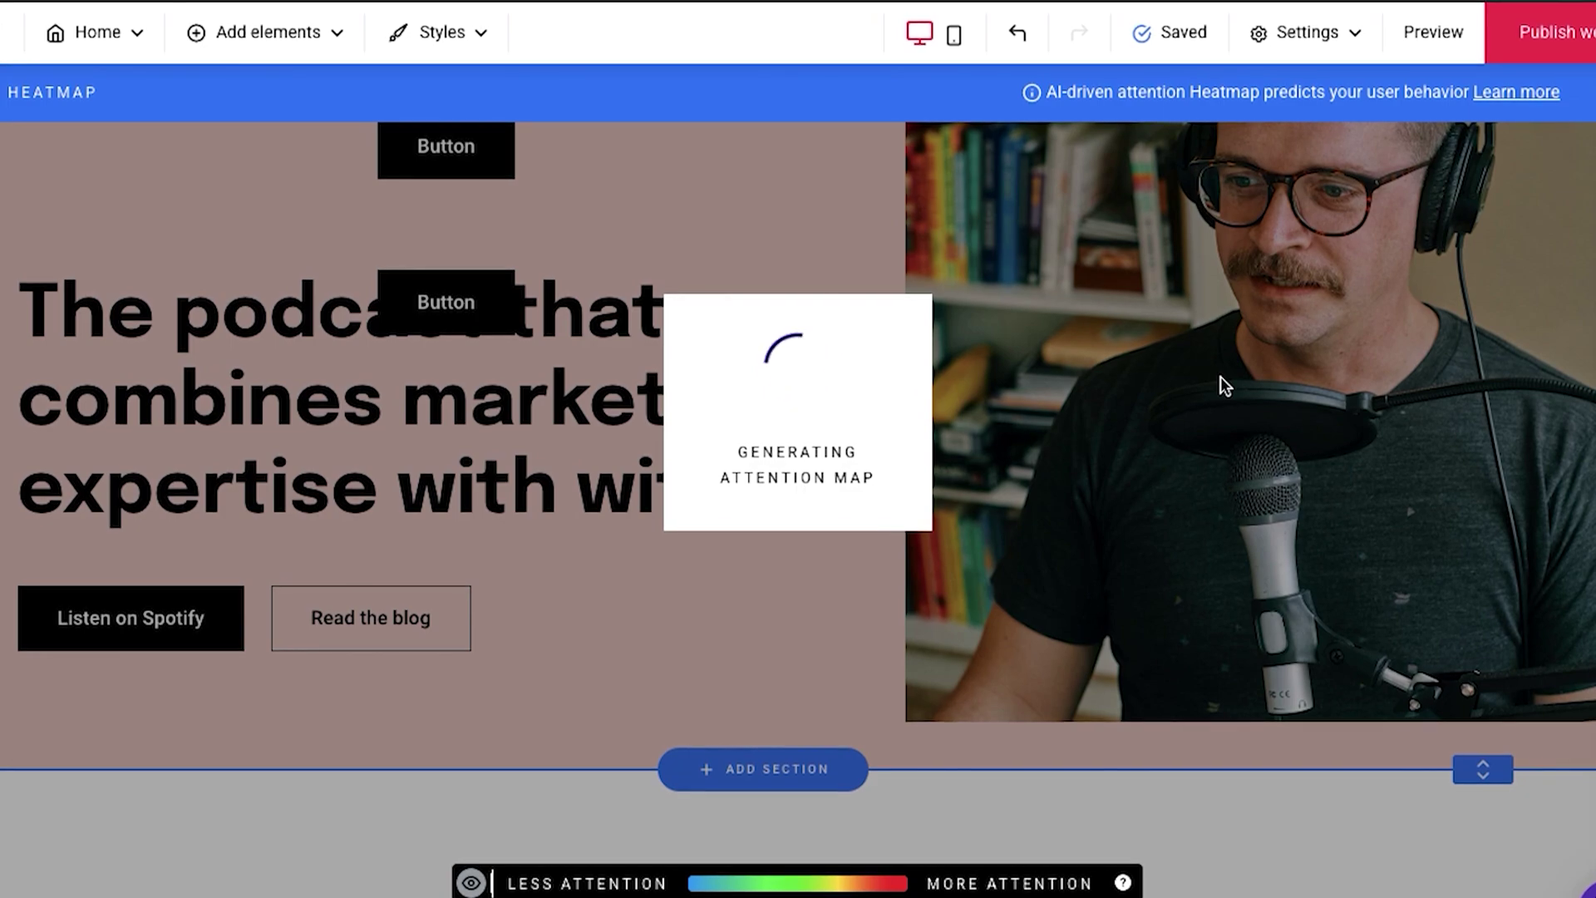
- Scroll the podcast home page heatmap down to the bottom and back up
scroll(1221, 376, up, 2)
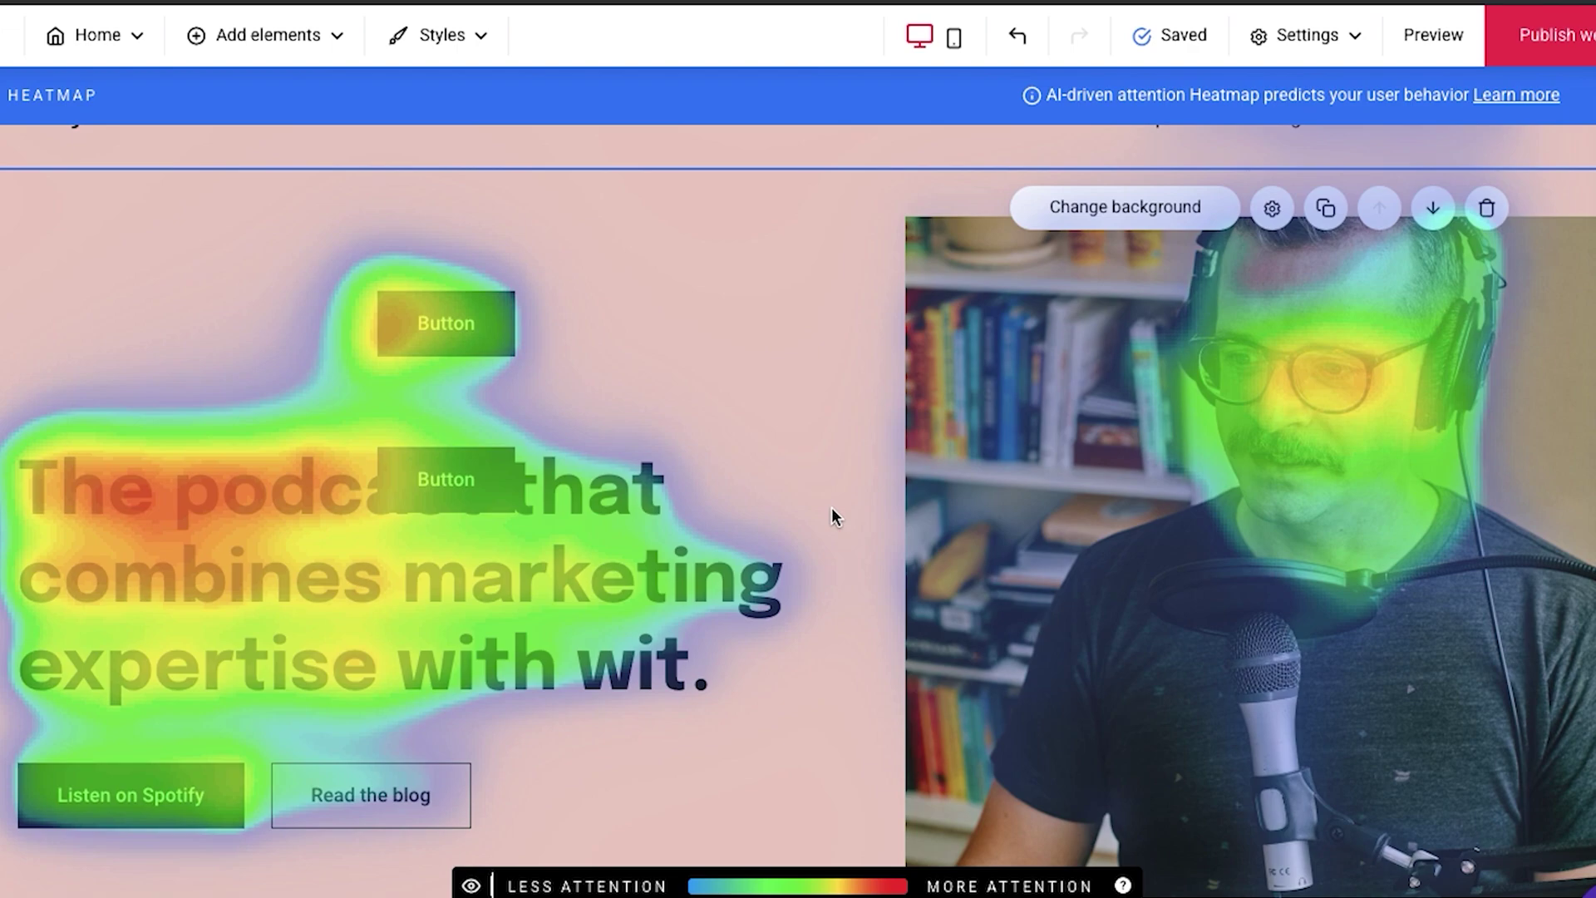
scroll(832, 509, down, 6)
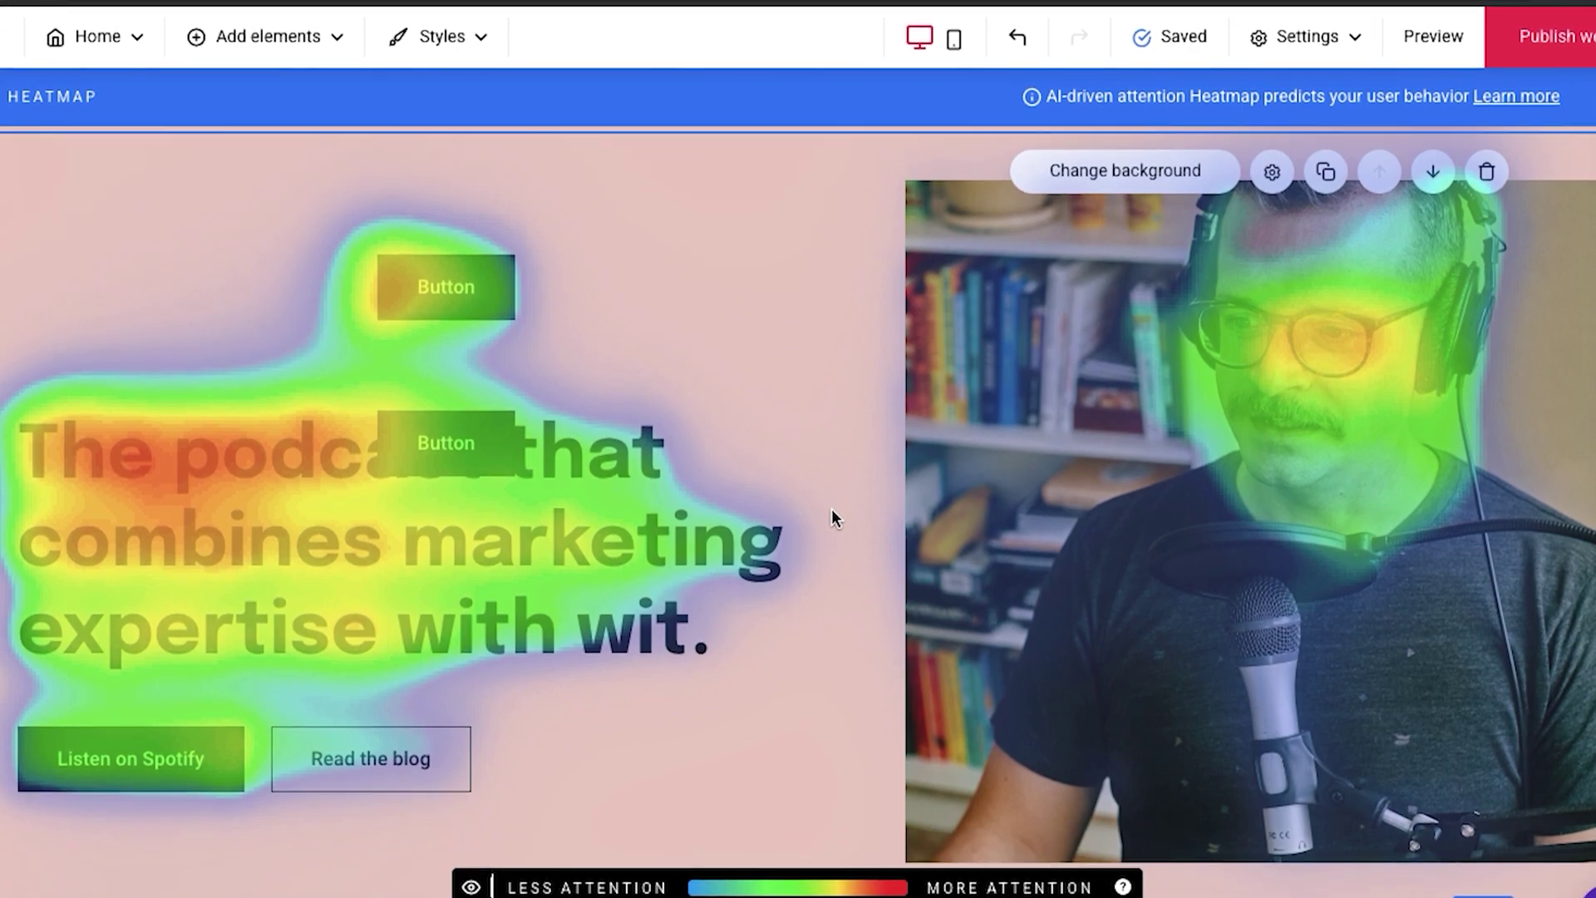
scroll(832, 511, down, 10)
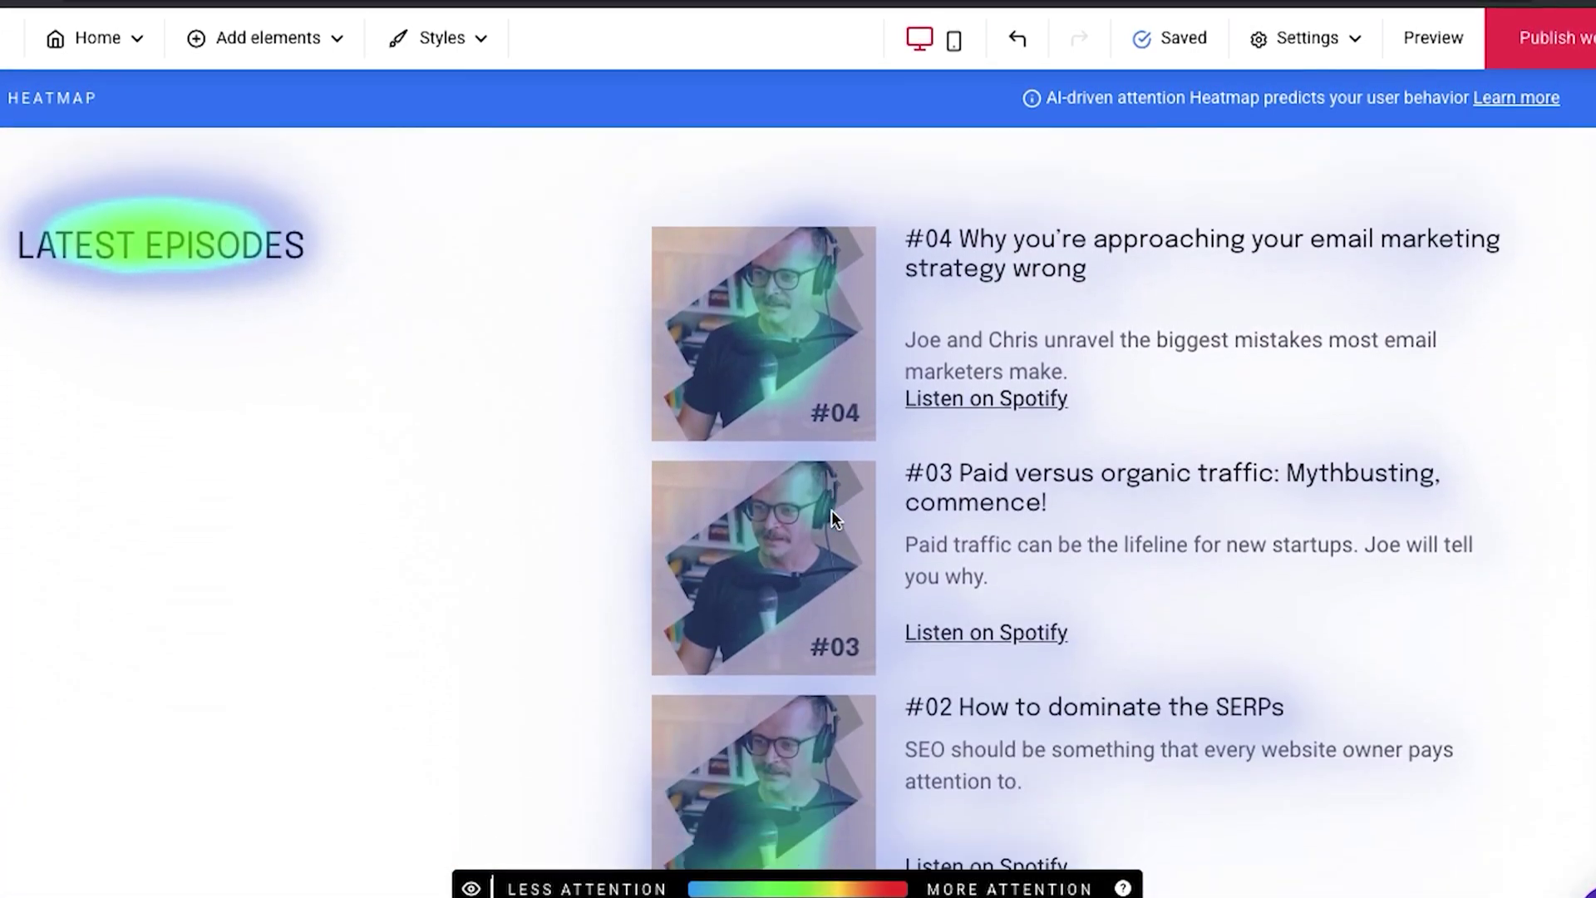
scroll(833, 513, down, 3)
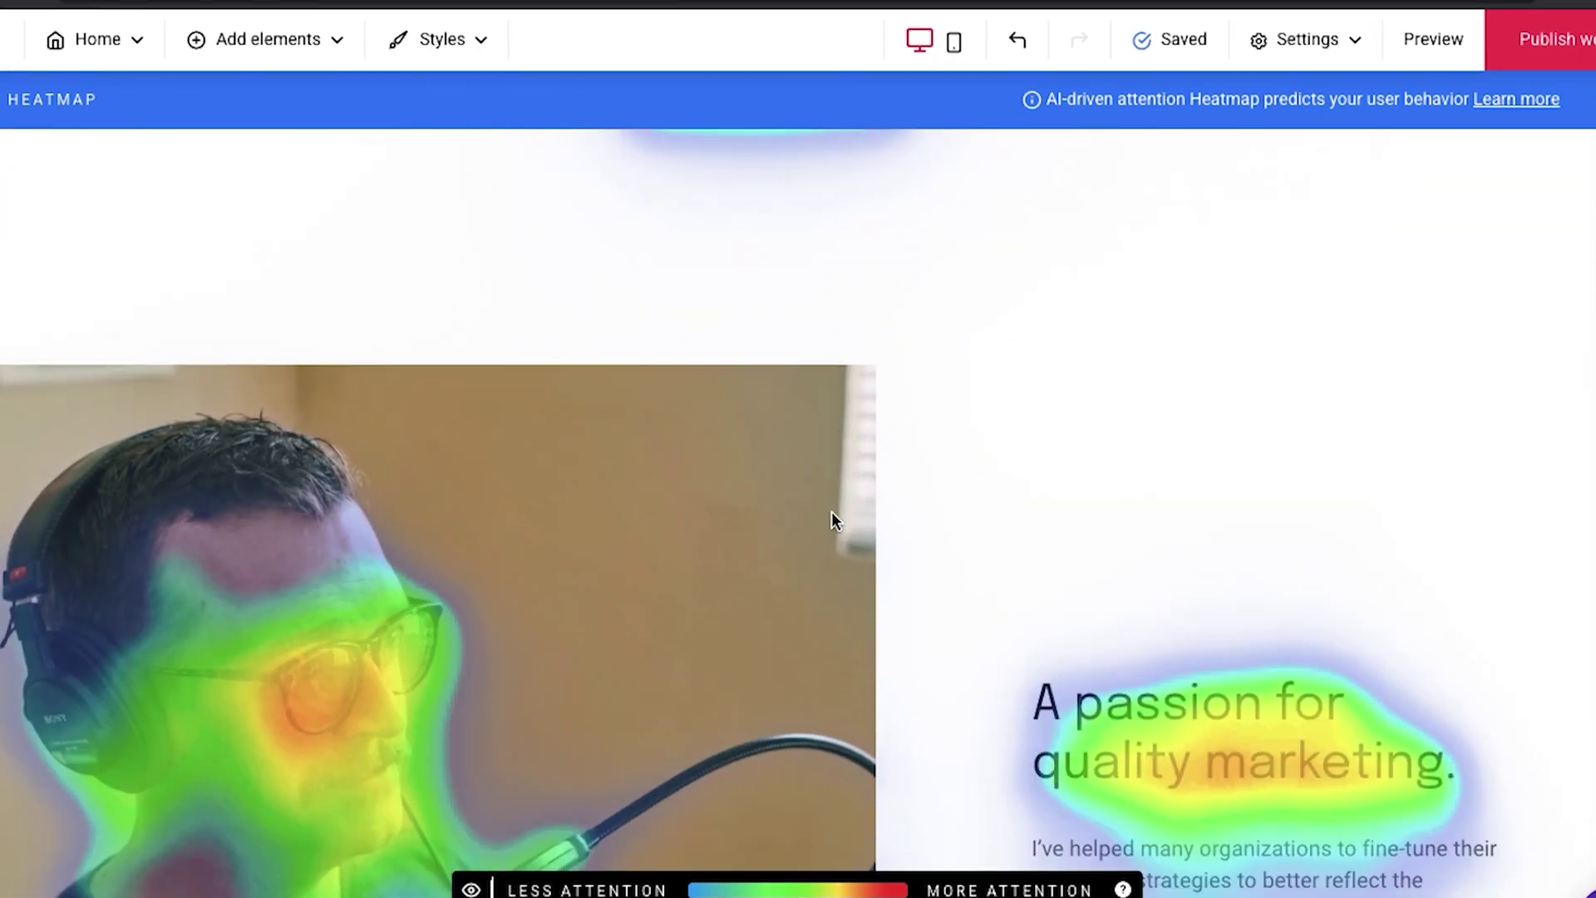
scroll(833, 514, down, 1)
scroll(831, 513, down, 7)
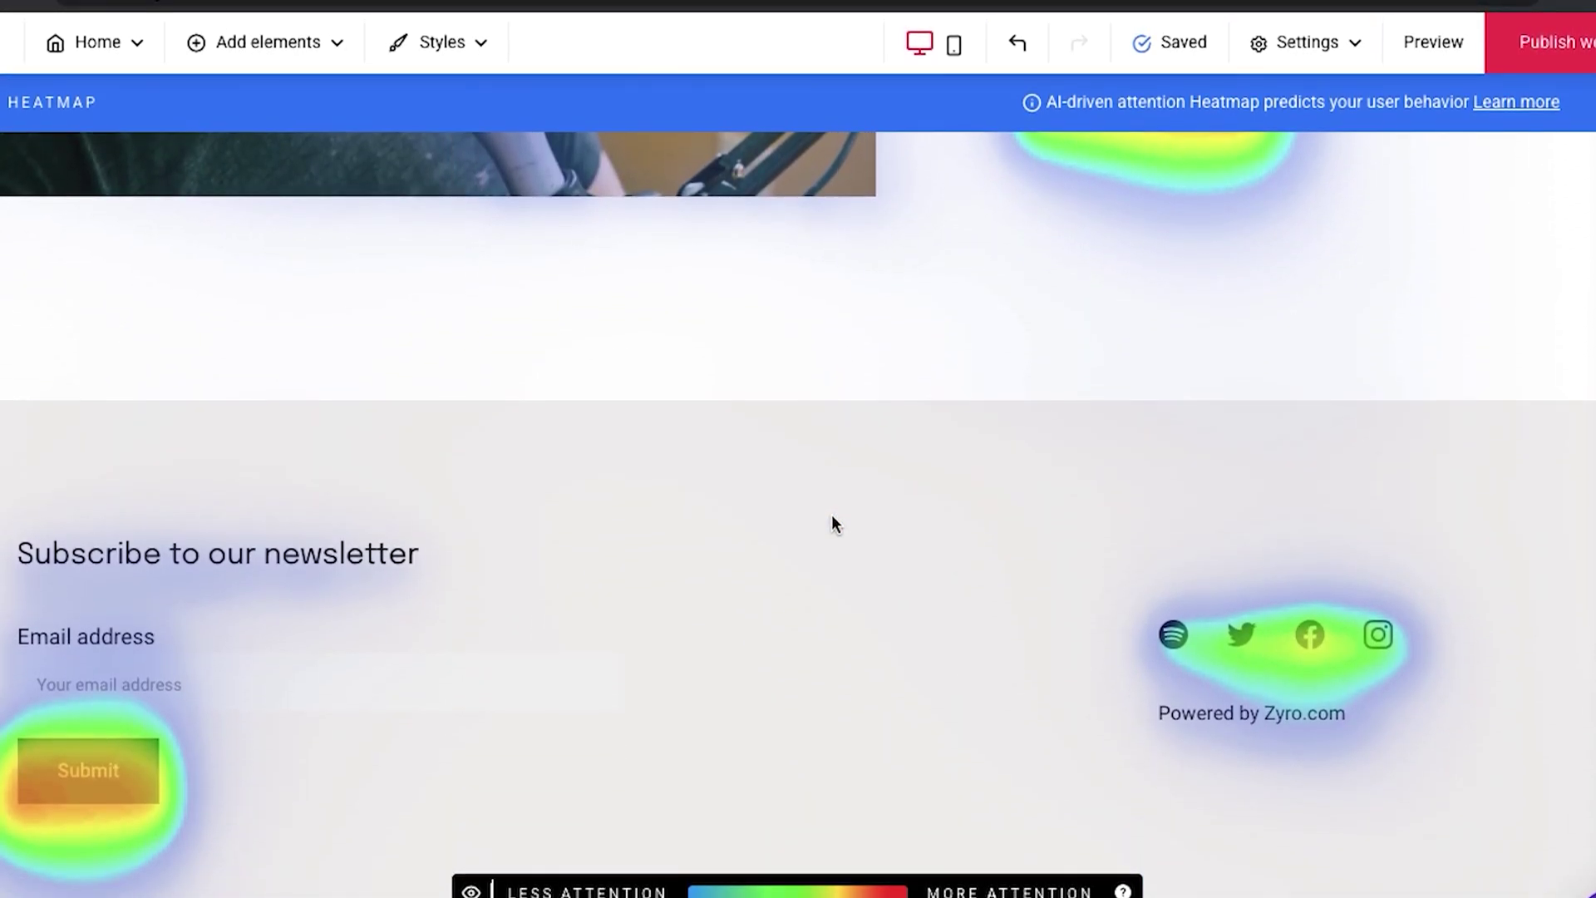
scroll(834, 522, up, 11)
scroll(834, 526, up, 10)
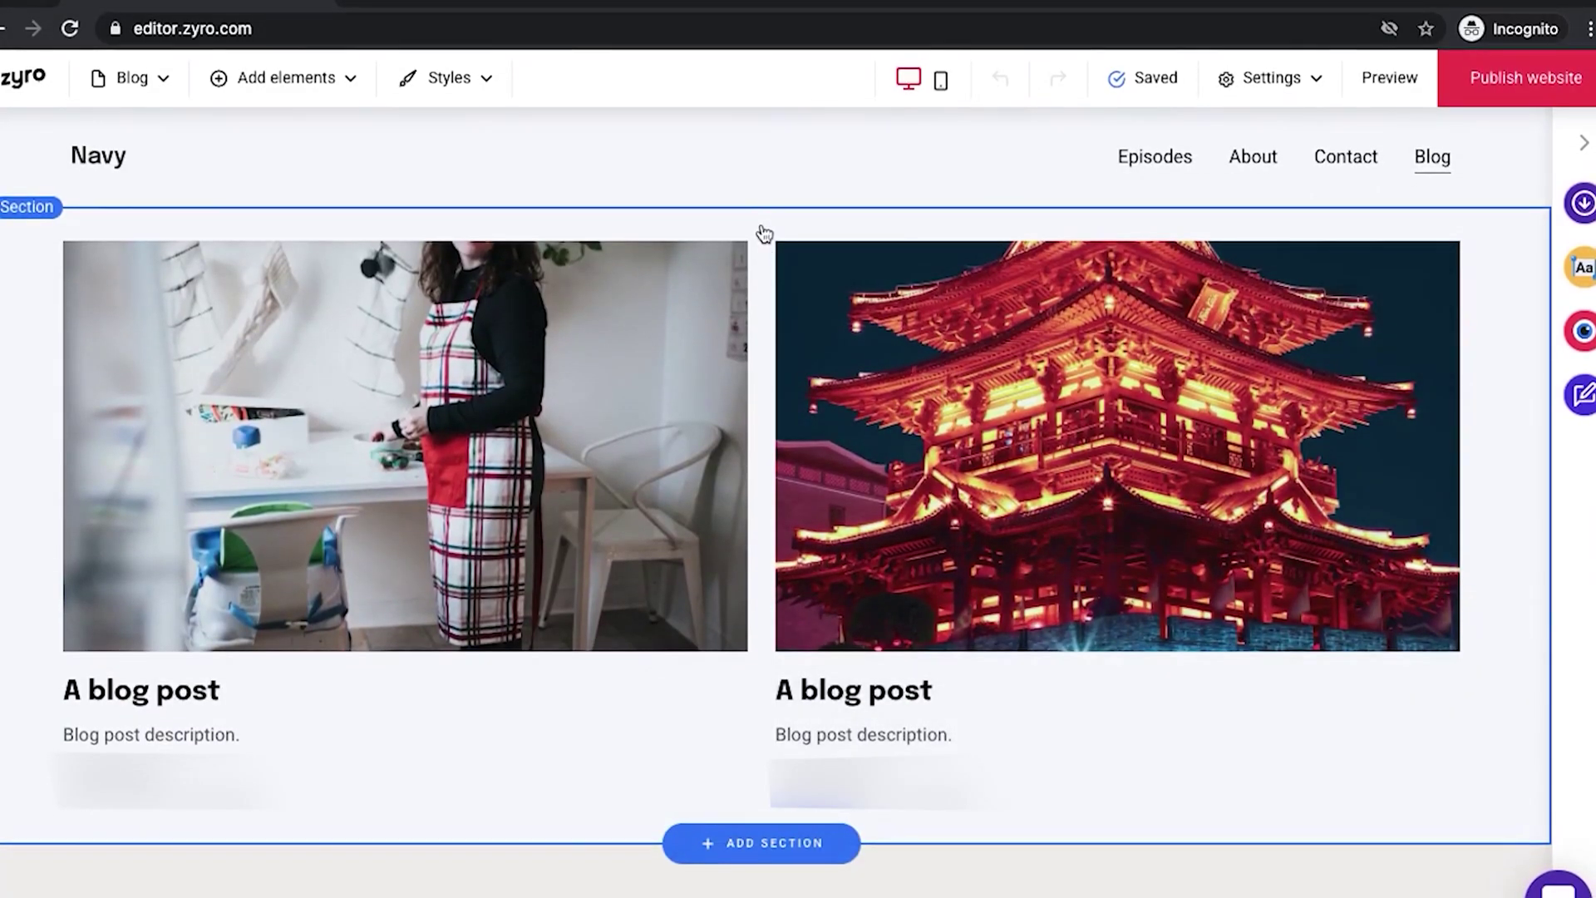
- Try purple-grey, near-black, grey and pink blog list backgrounds, then set 3 columns
click(1091, 245)
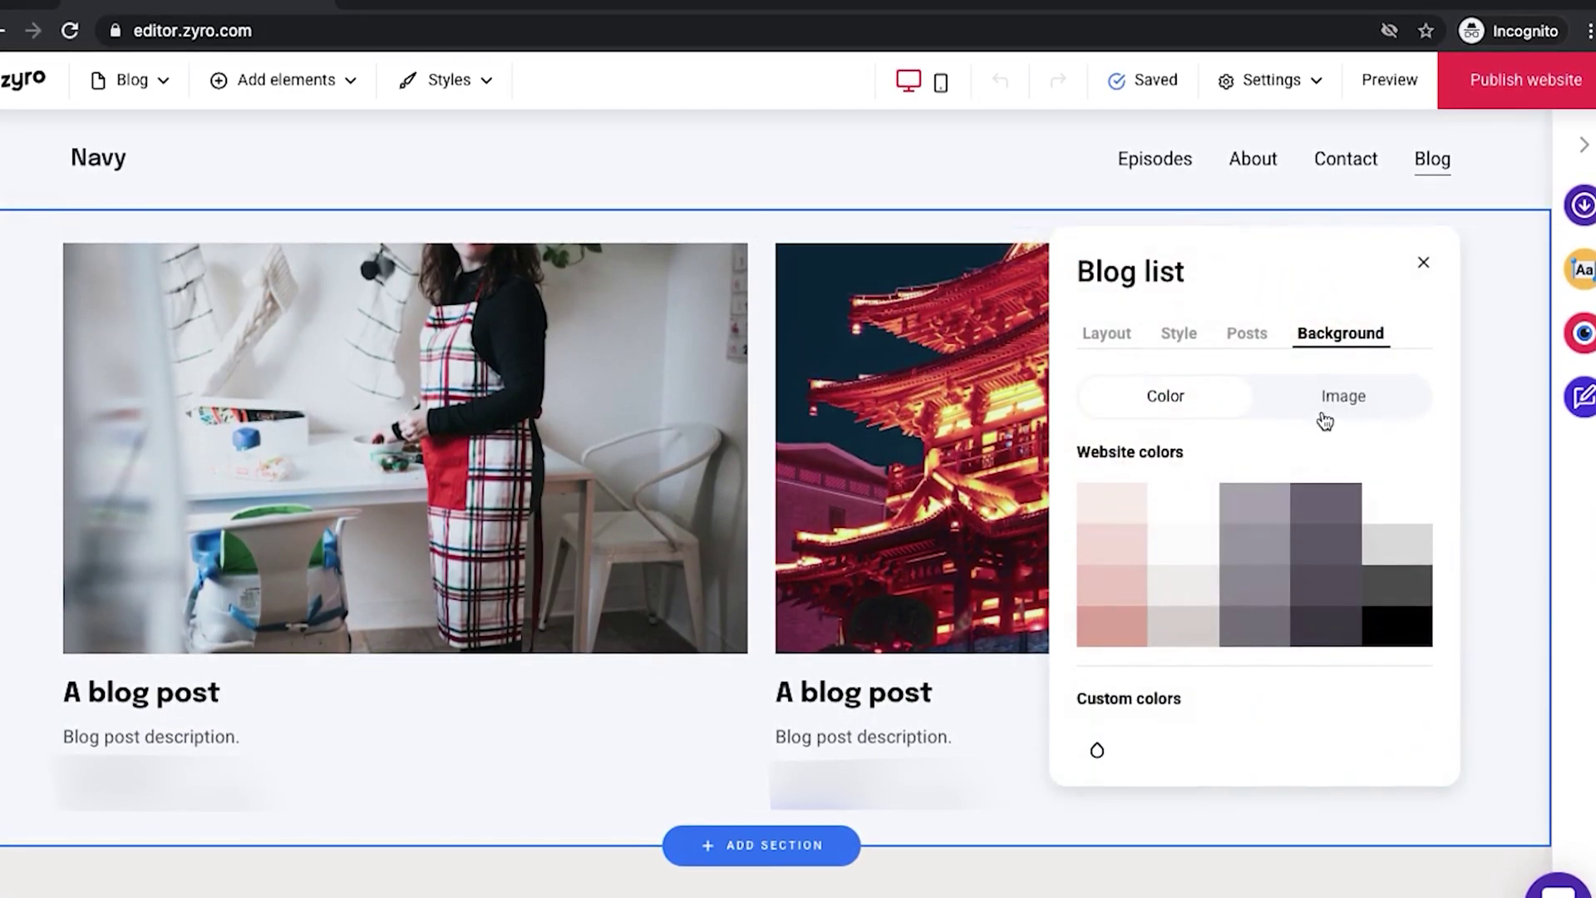
click(1320, 592)
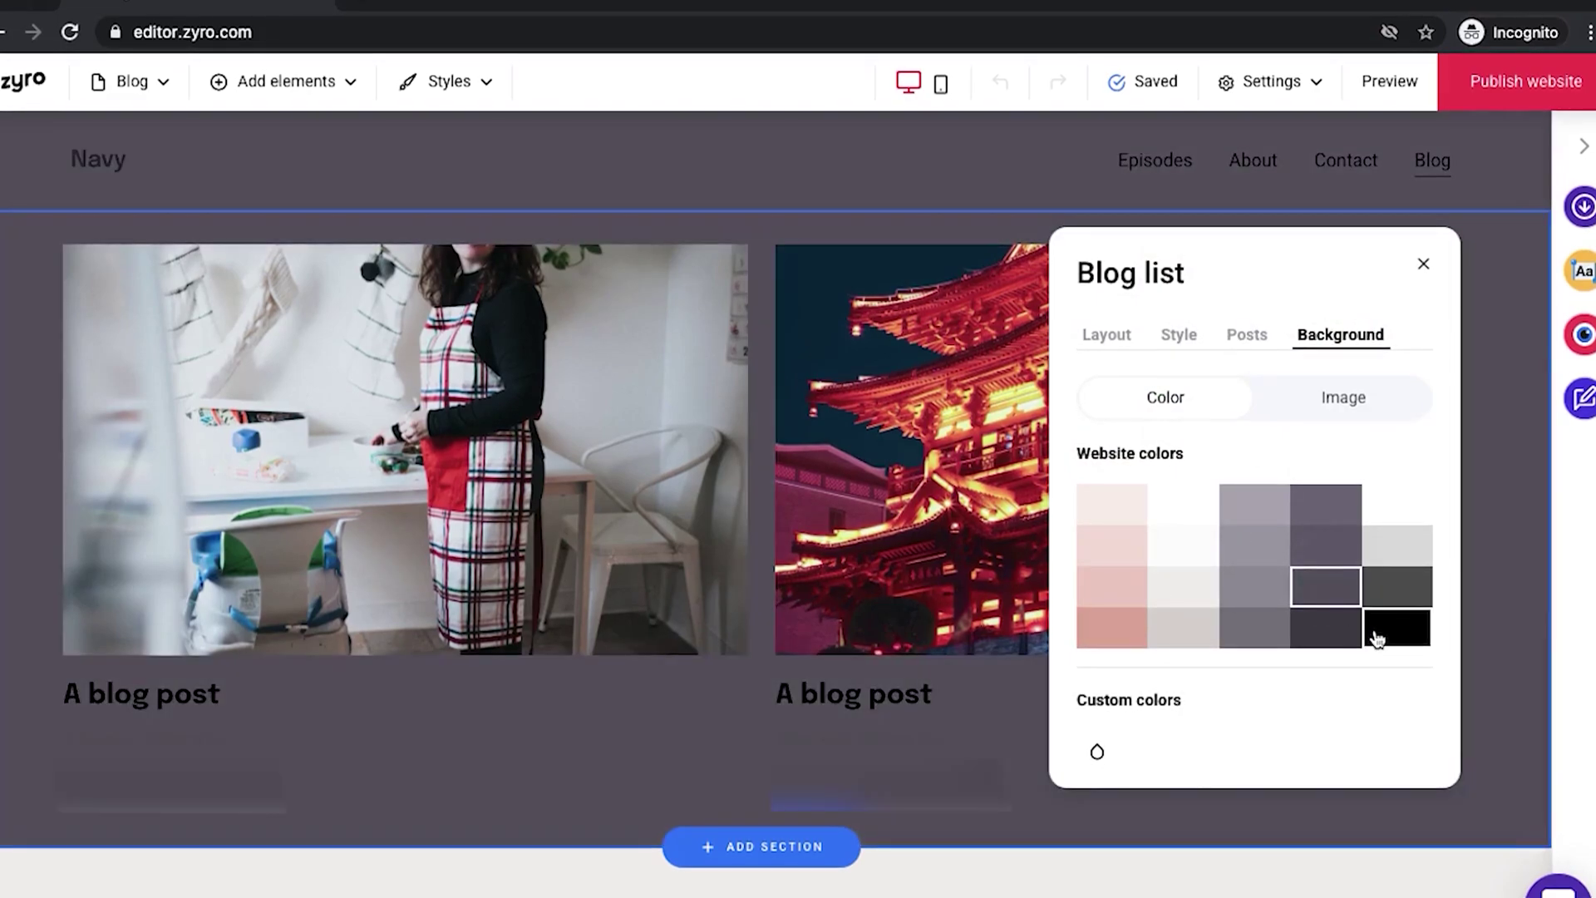
click(1371, 634)
click(1242, 630)
click(1116, 630)
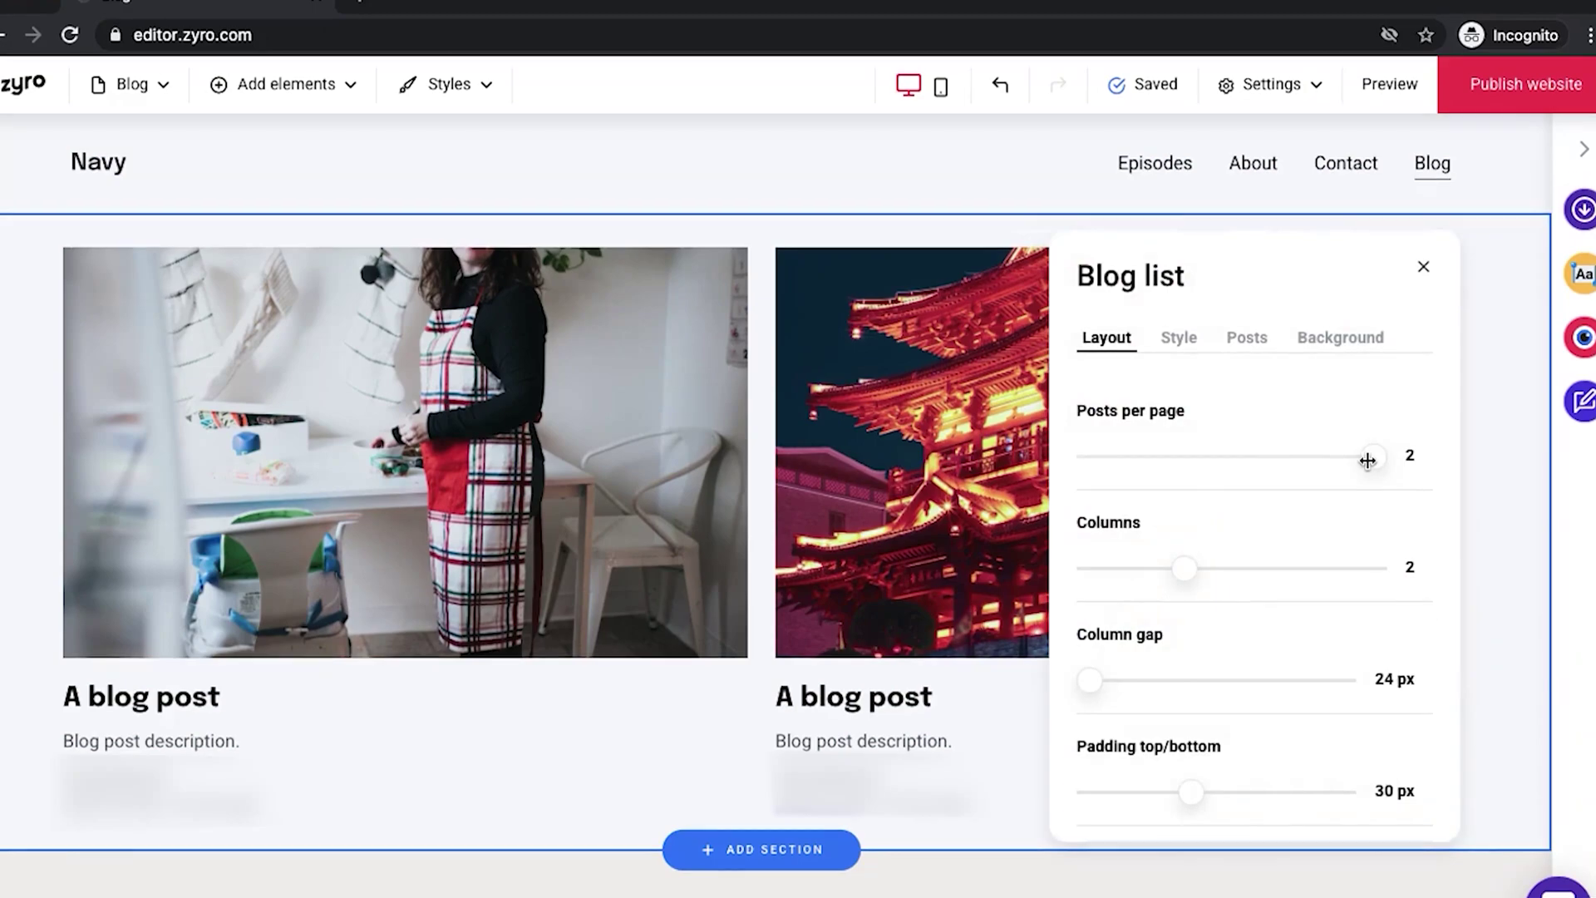
drag(1194, 574, 1151, 591)
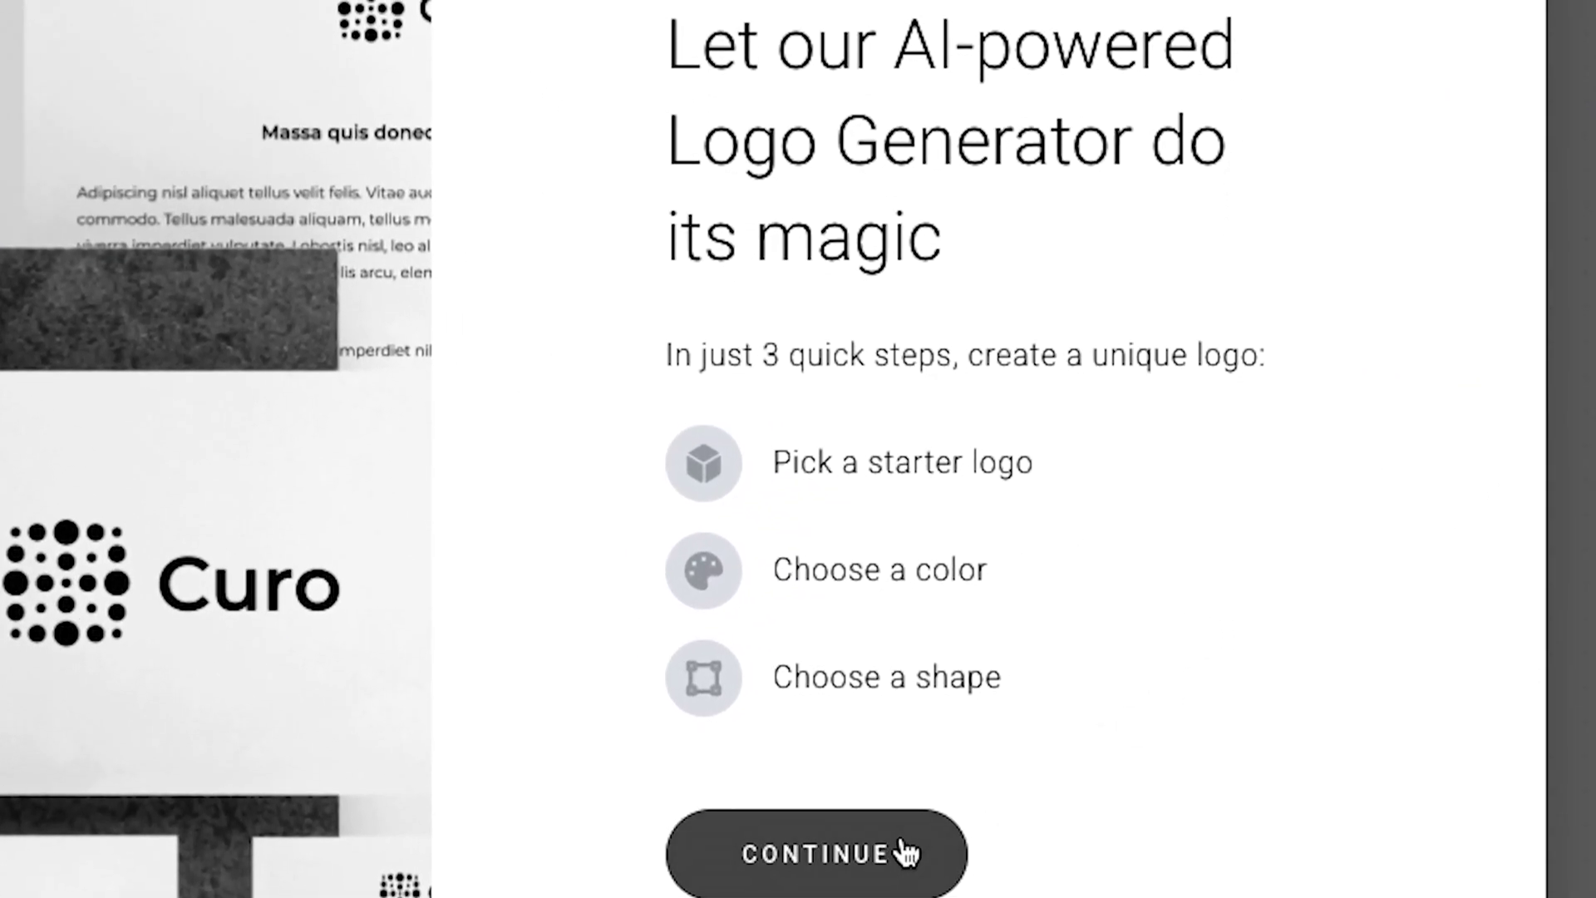
- Generate a starter logo, choose yellow colours with a navy symbol, and open it in Logo Maker
click(906, 855)
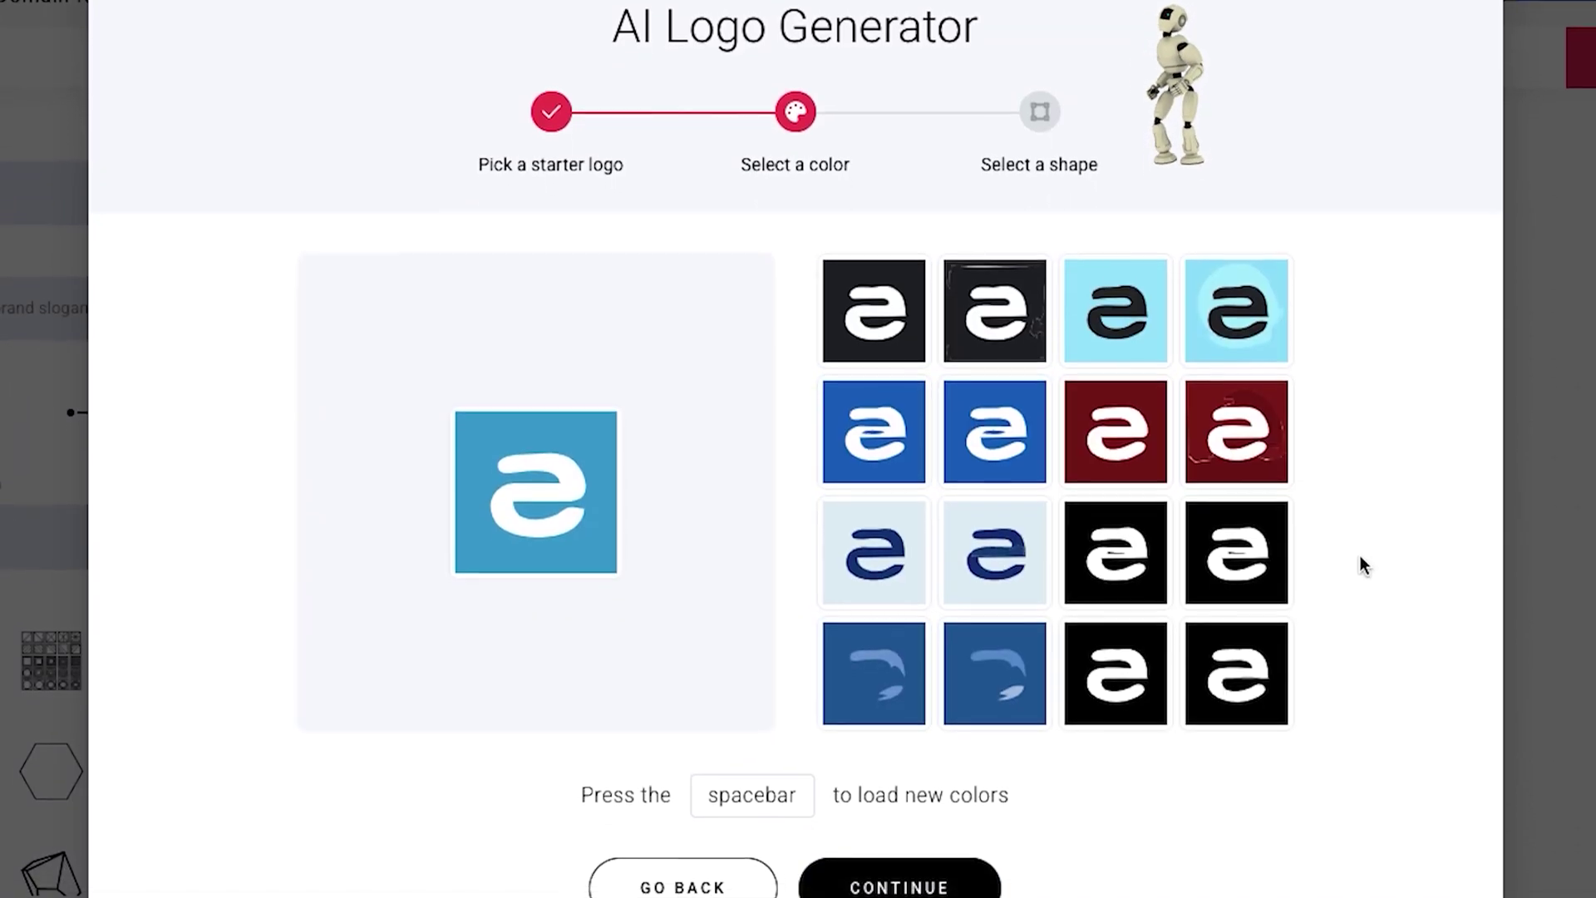
key(space)
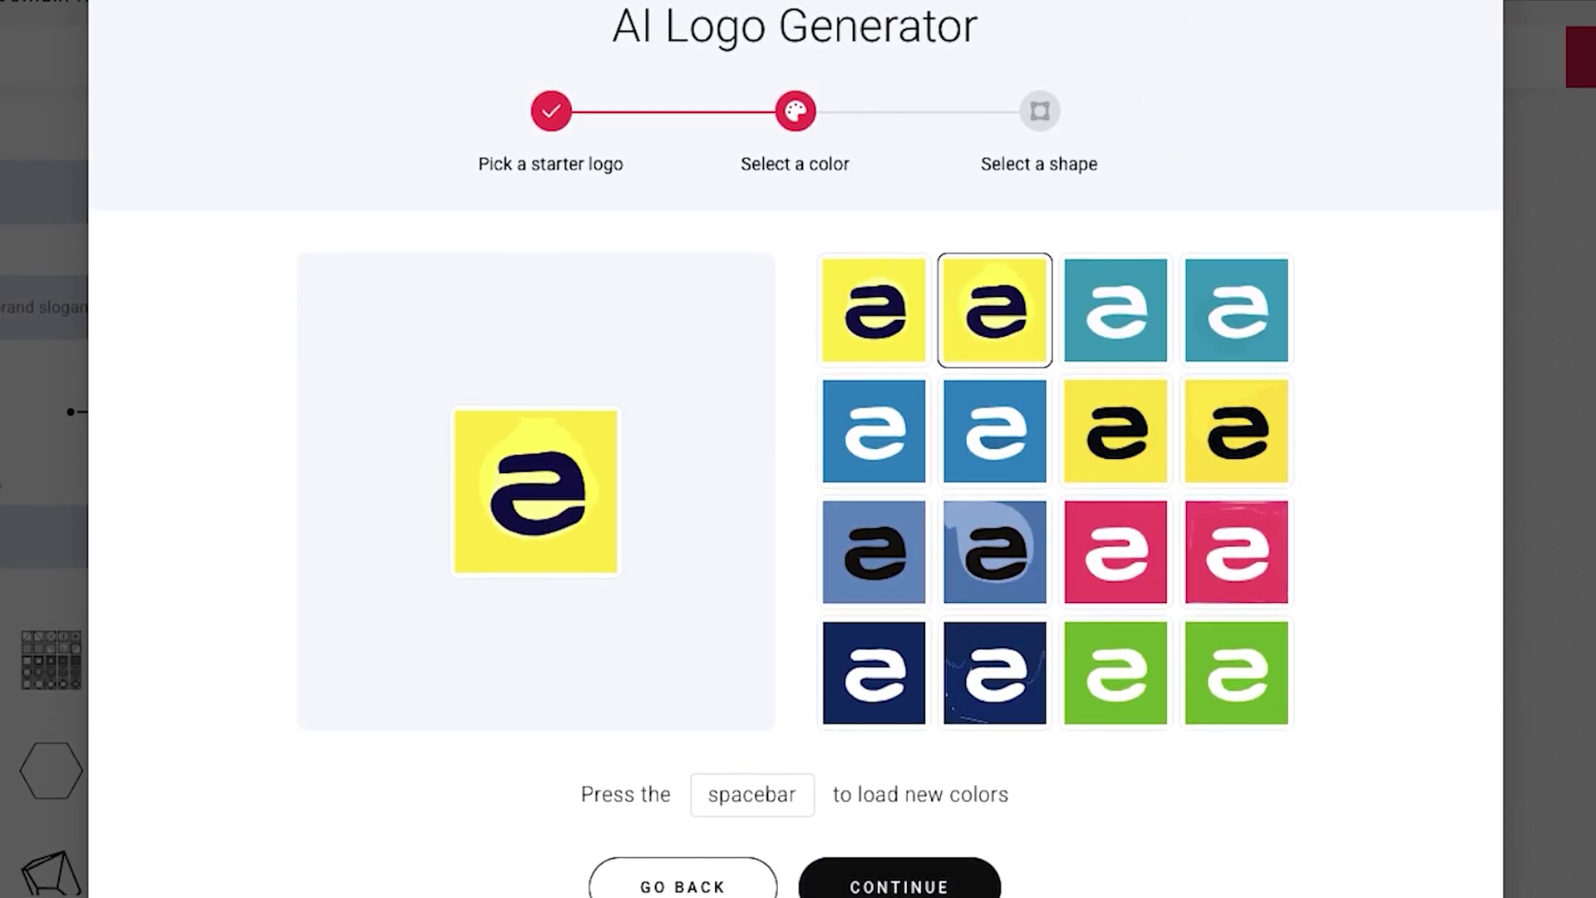
click(898, 888)
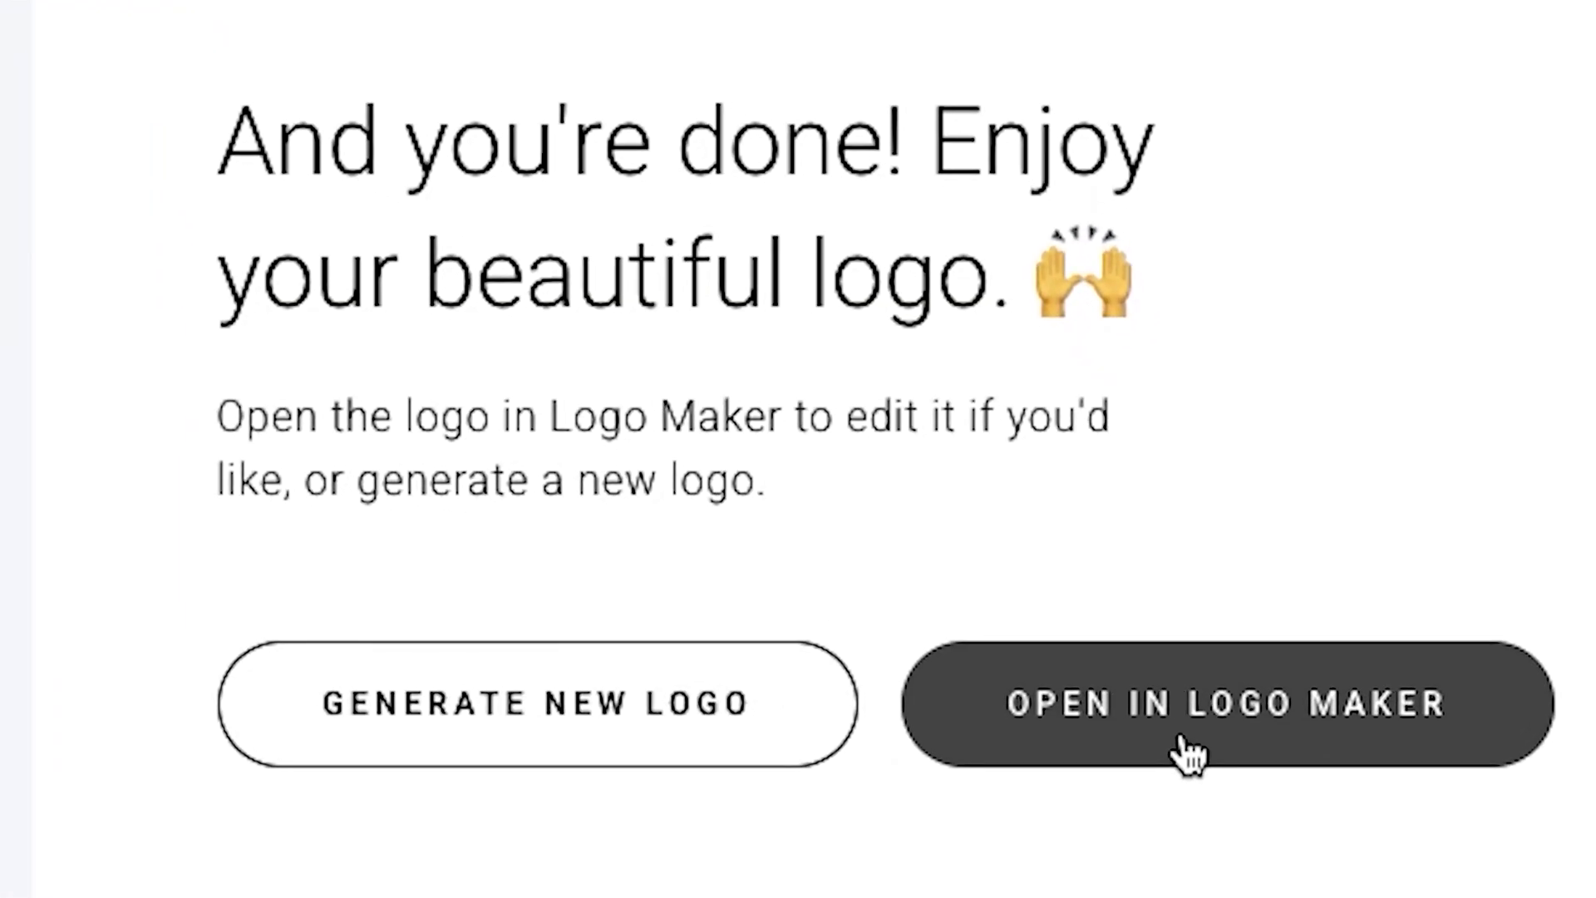
click(1189, 749)
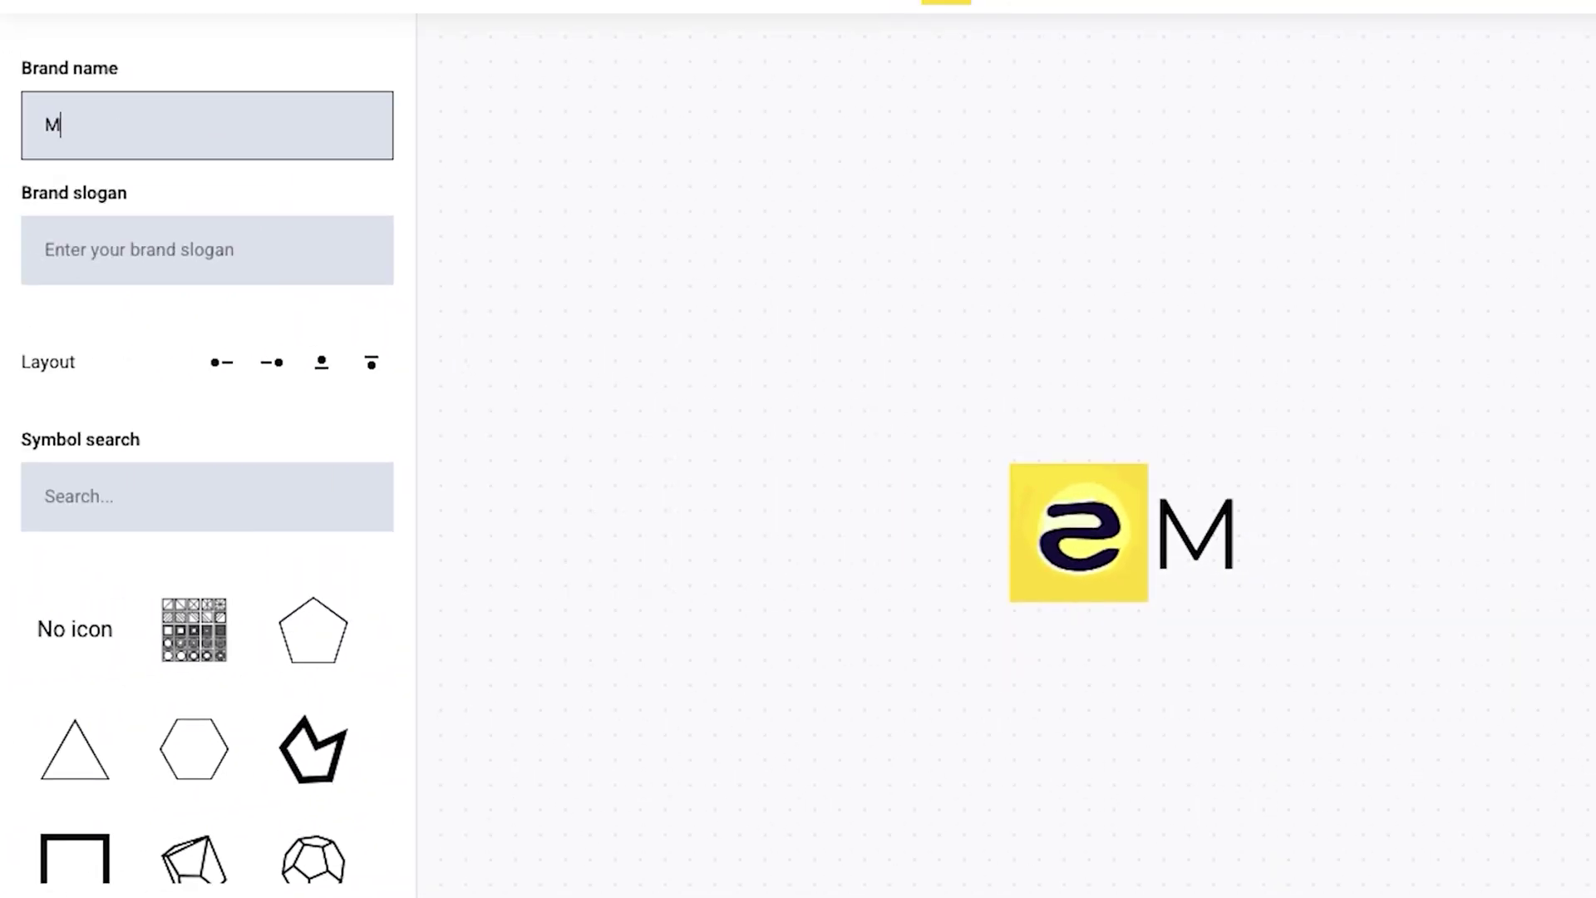
- Change the brand name to MyBrandName and drag the symbol up-left away from the text
text(yBrandName)
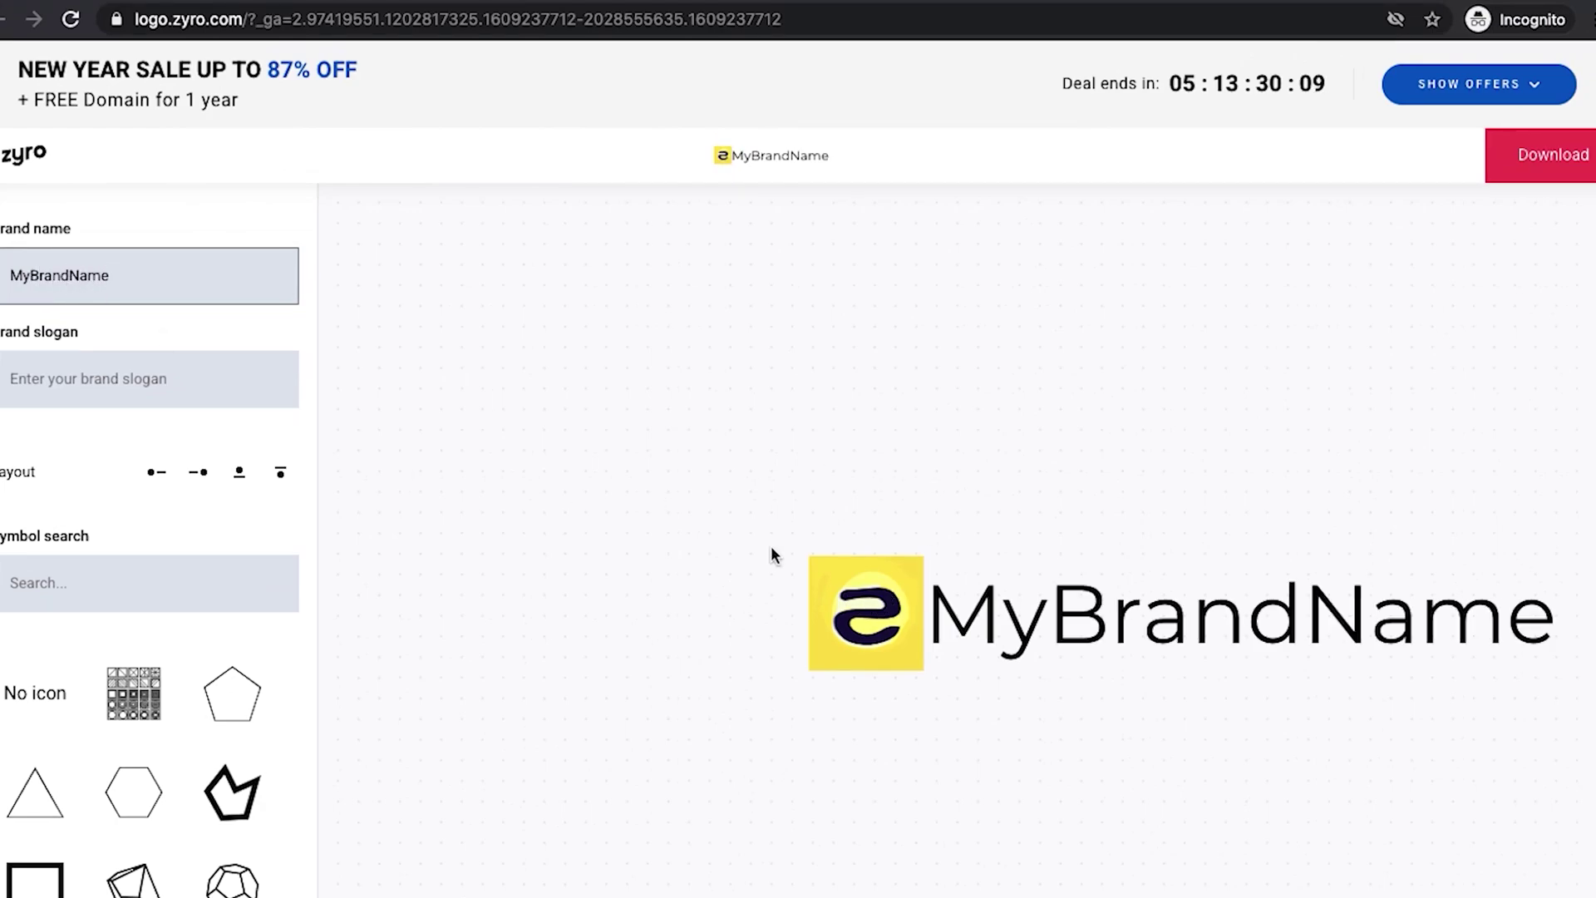
drag(822, 561, 706, 482)
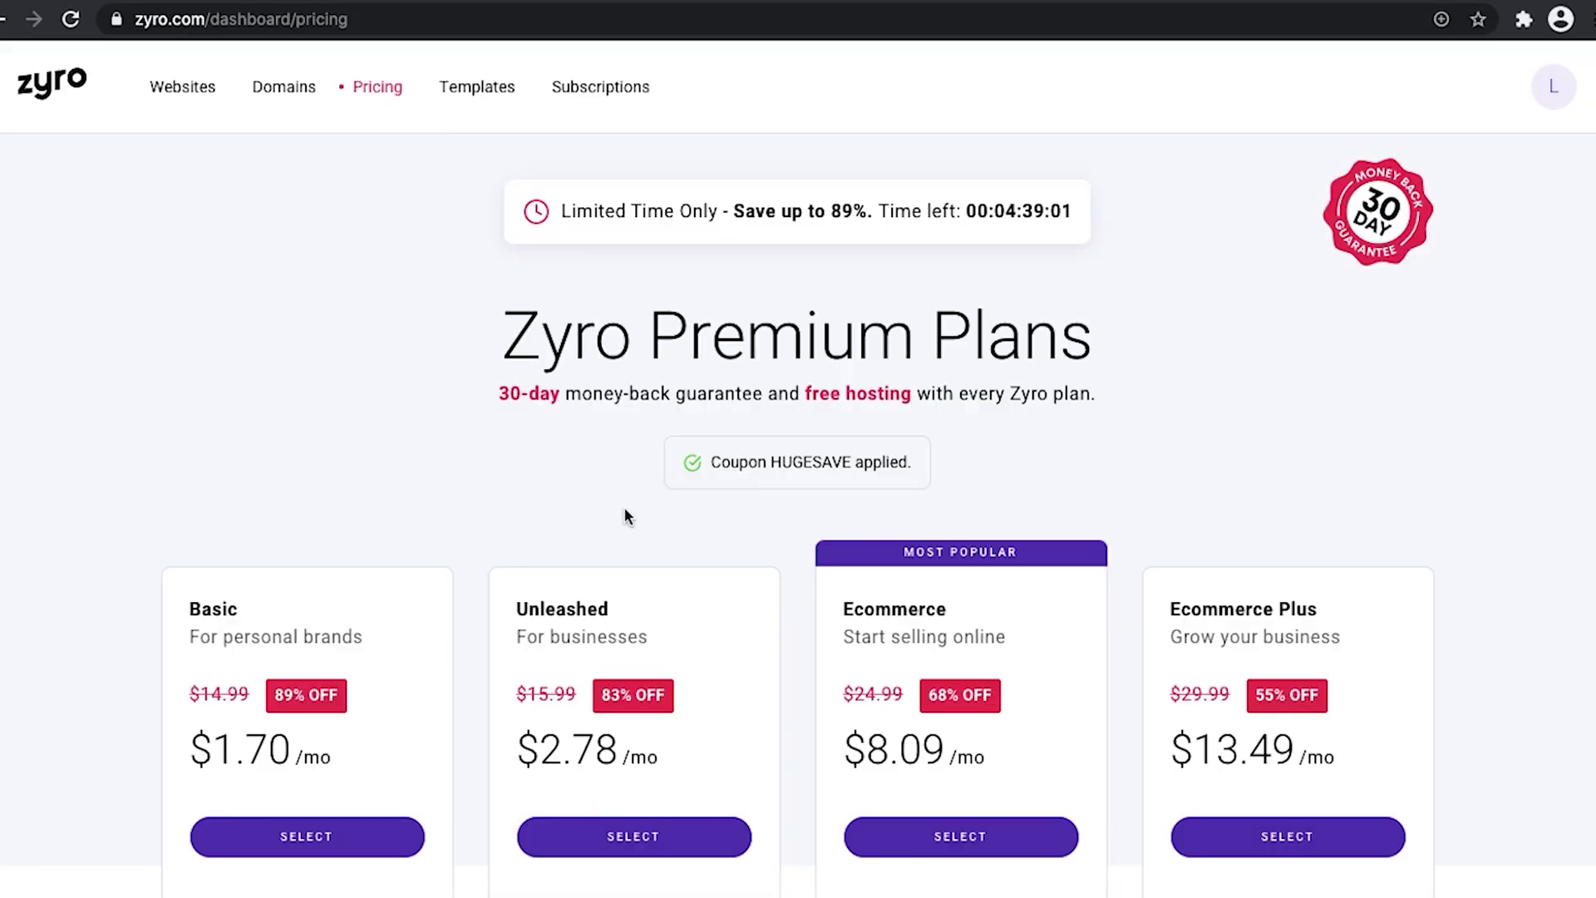
- Scroll down to the plan cards and highlight the Basic plan's $1.70 /mo price
scroll(631, 521, down, 2)
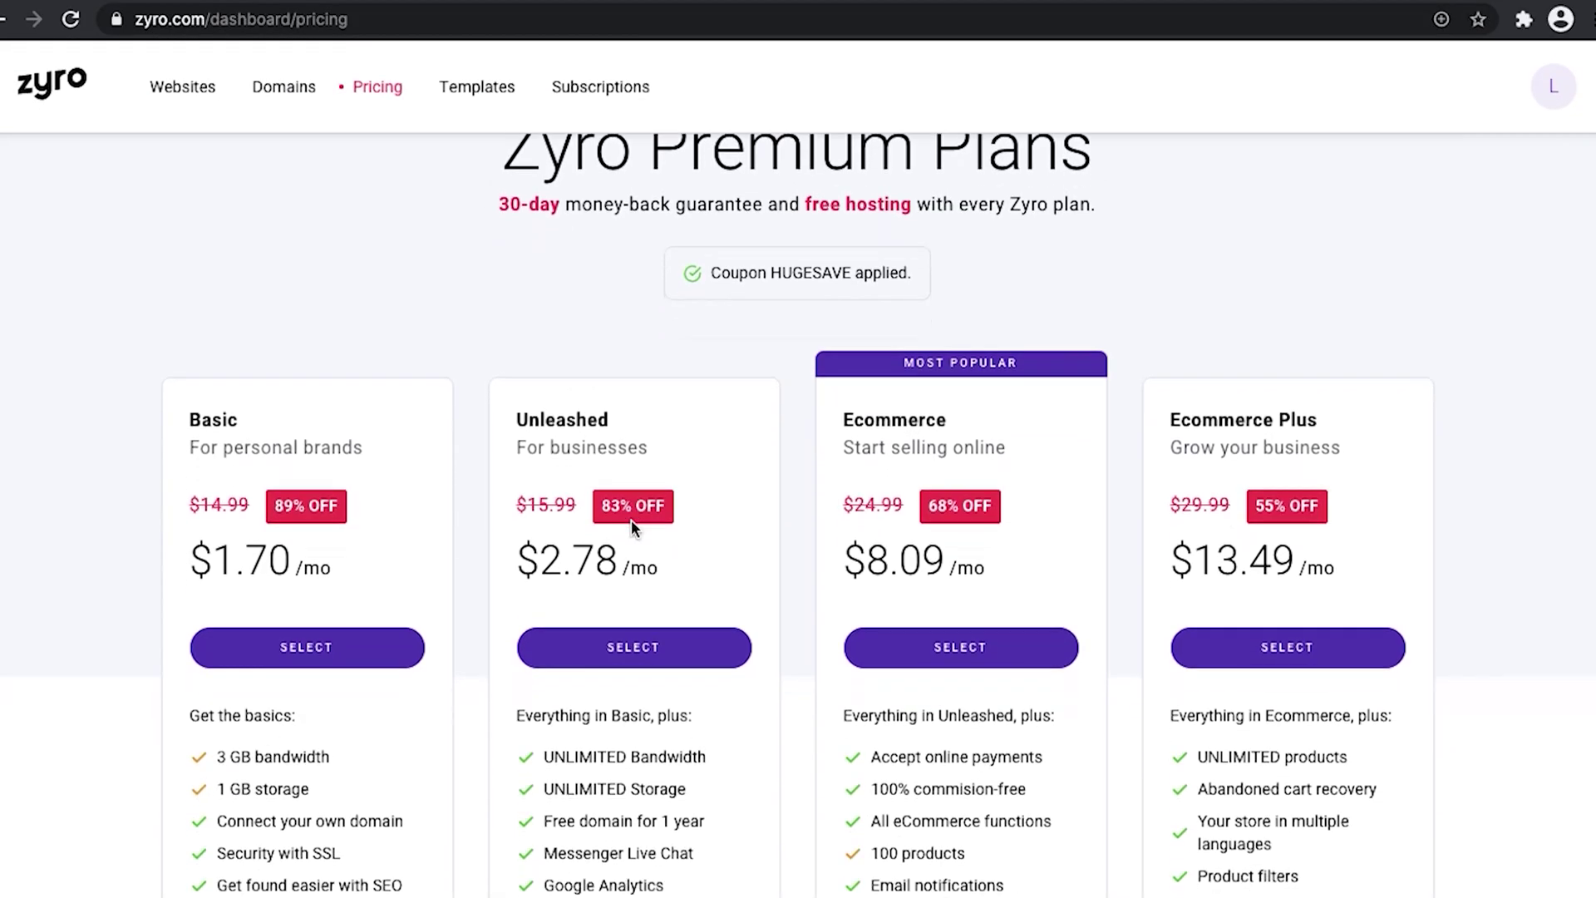
scroll(631, 521, down, 2)
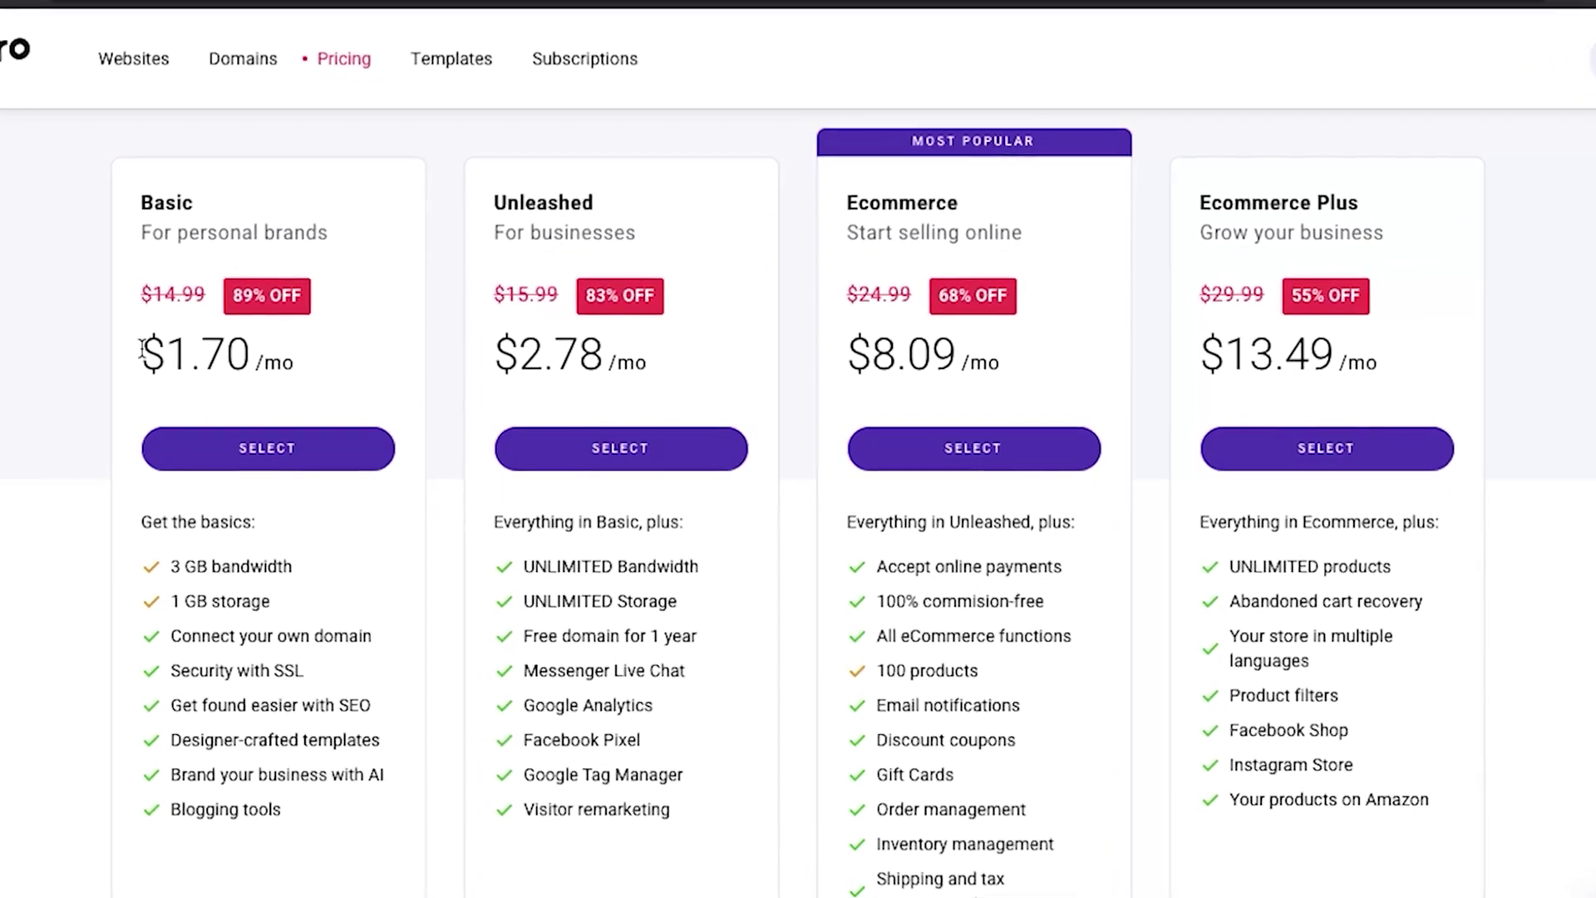
drag(141, 349, 318, 358)
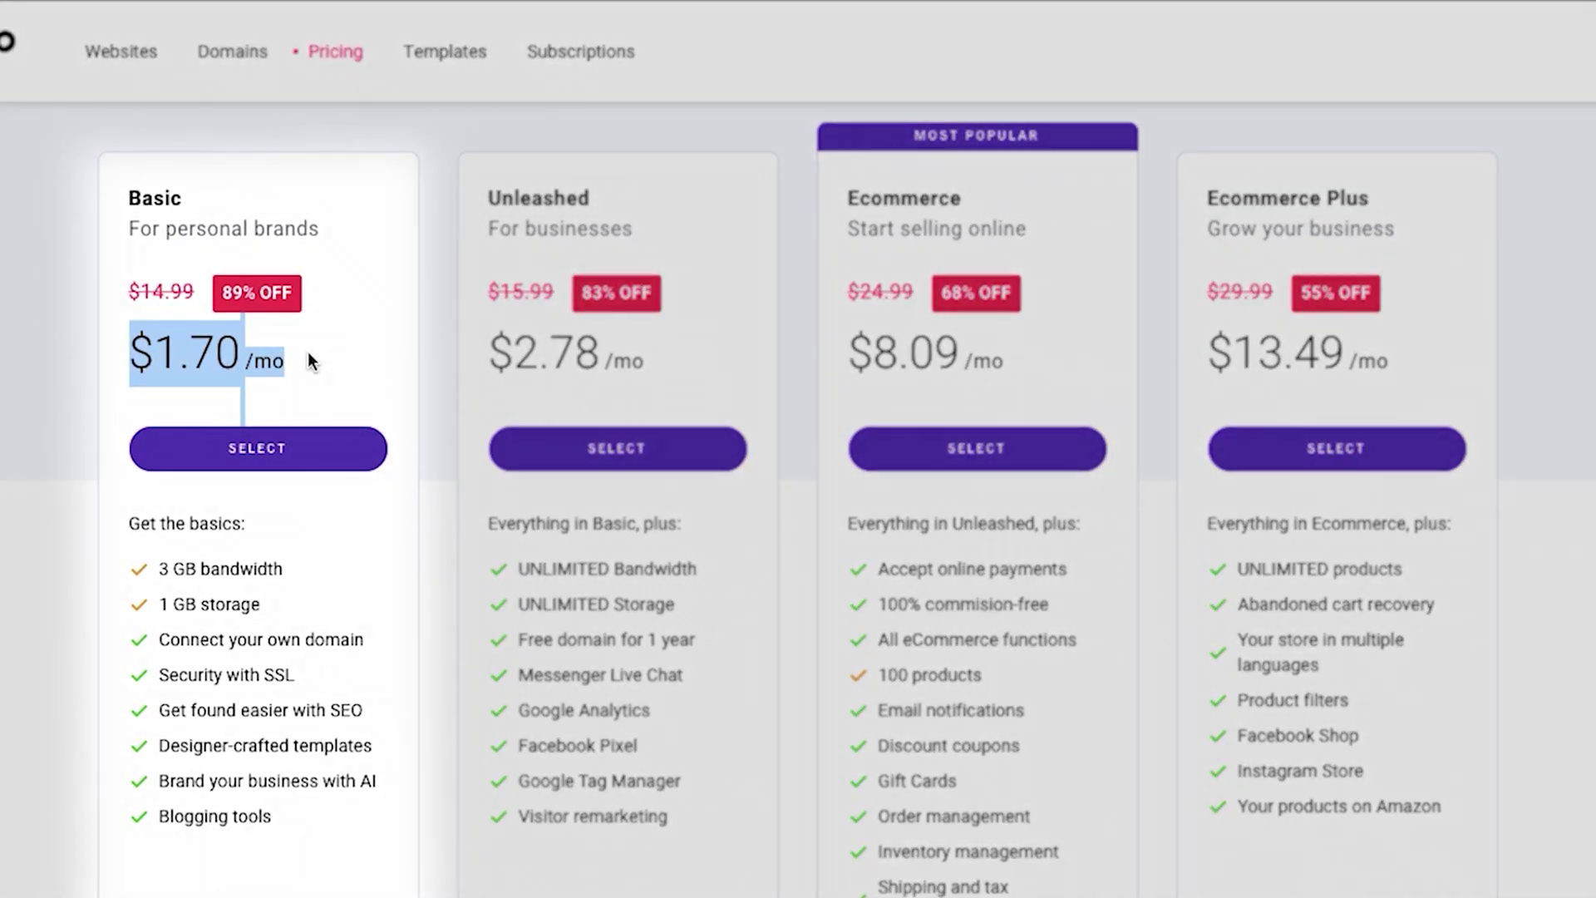
click(309, 360)
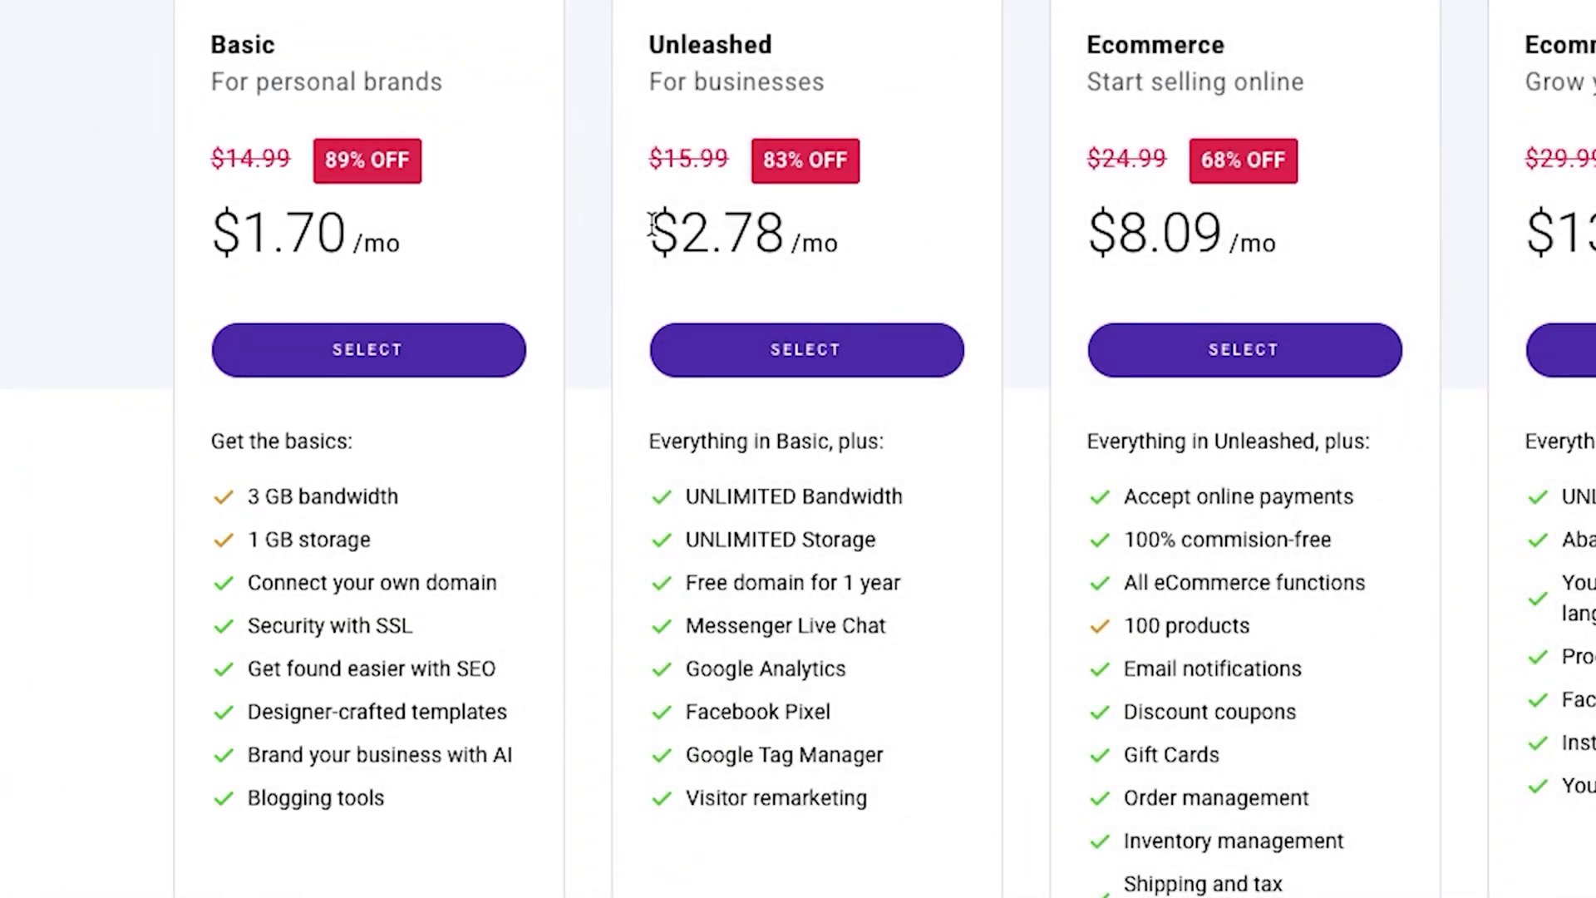
- Highlight the Unleashed plan's $2.78 /mo price for comparison
drag(652, 225, 679, 229)
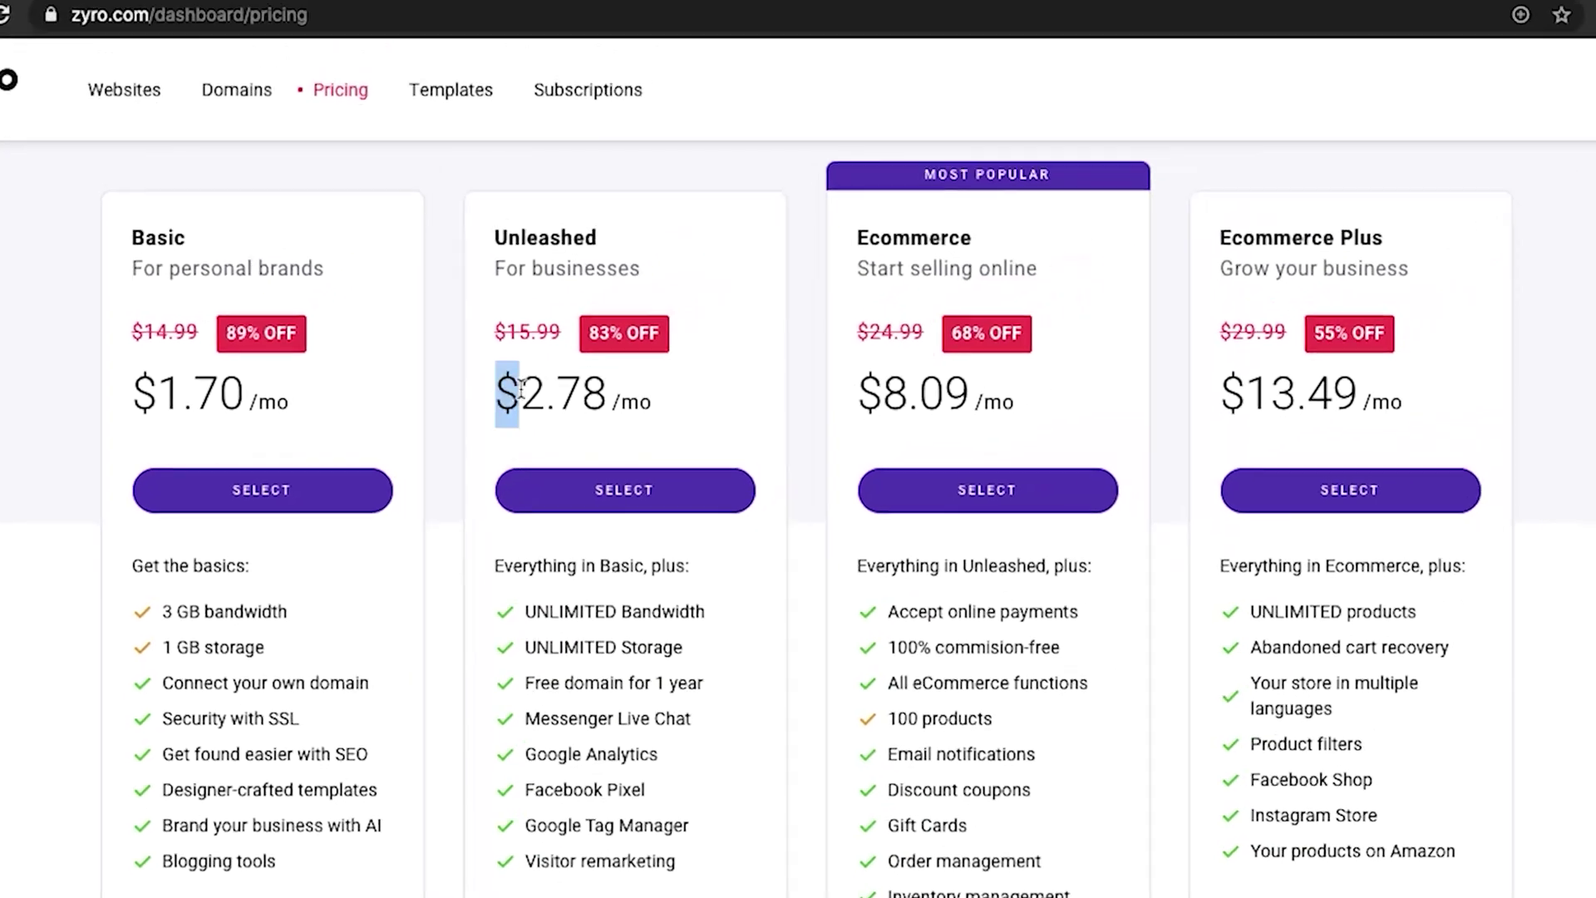
drag(522, 388, 653, 419)
click(653, 418)
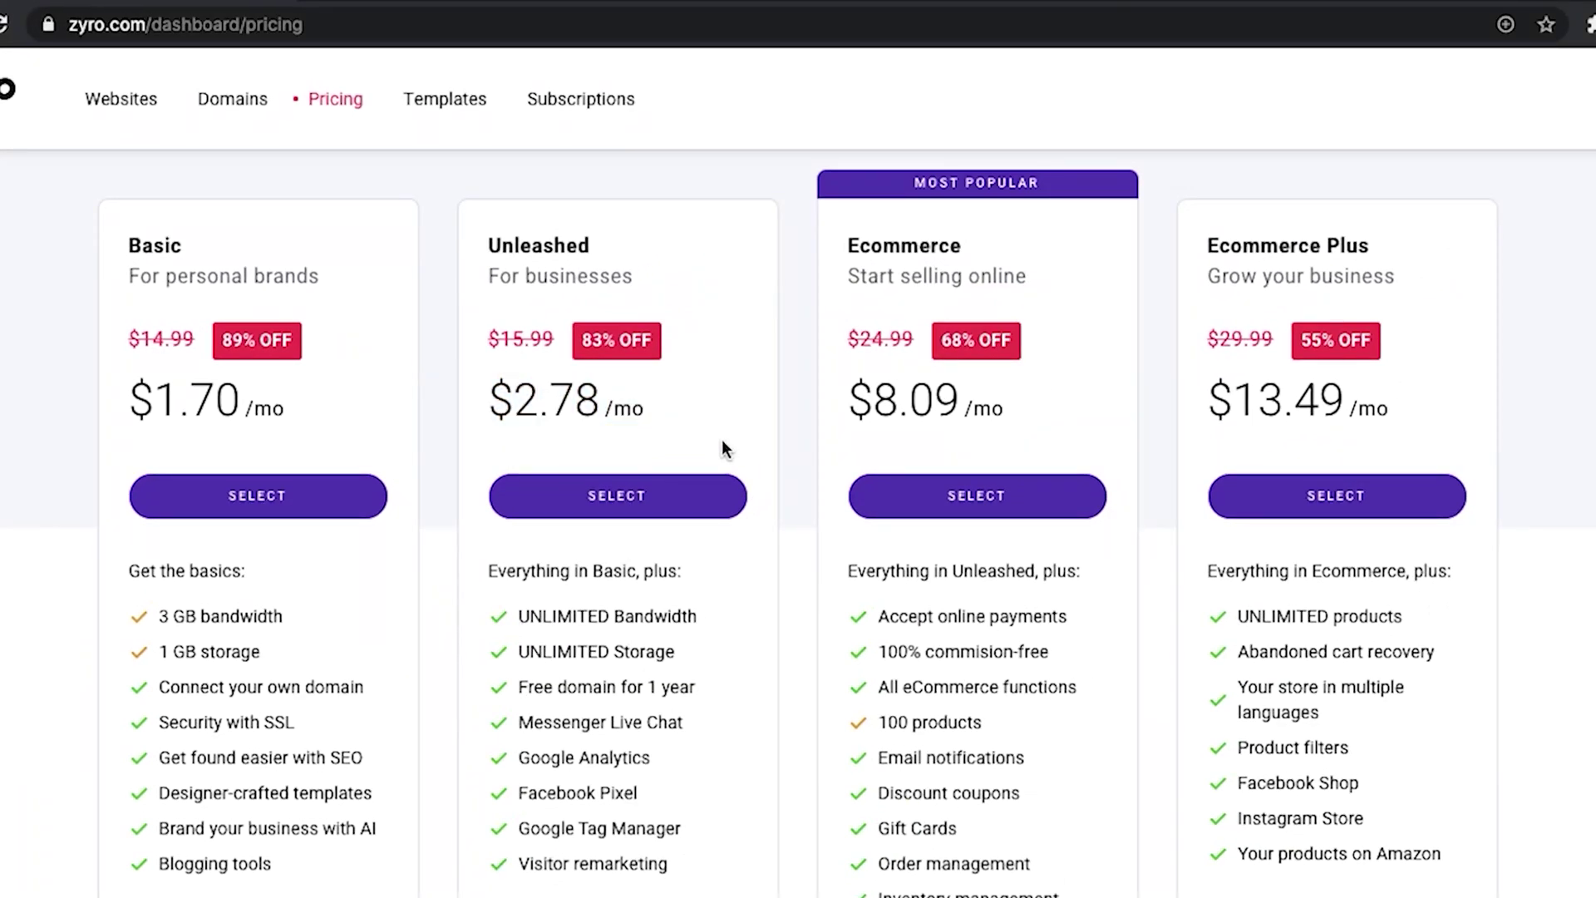